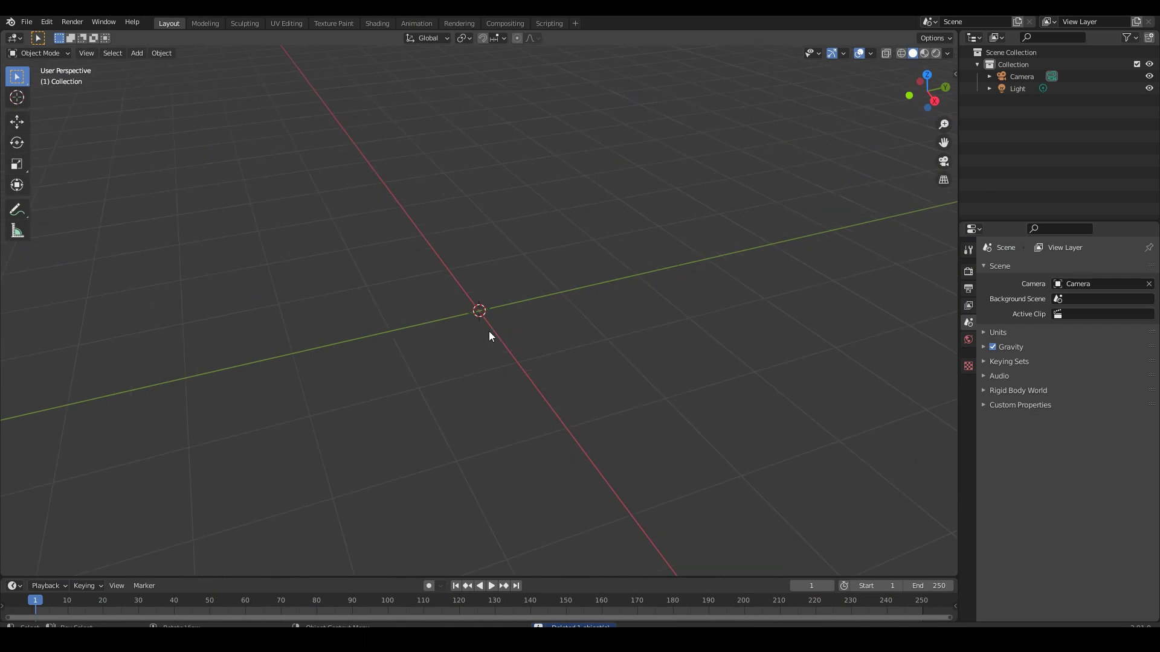
# - Add a Bezier curve at the origin and view it from the top
pyautogui.hotkey('shift', 'a')
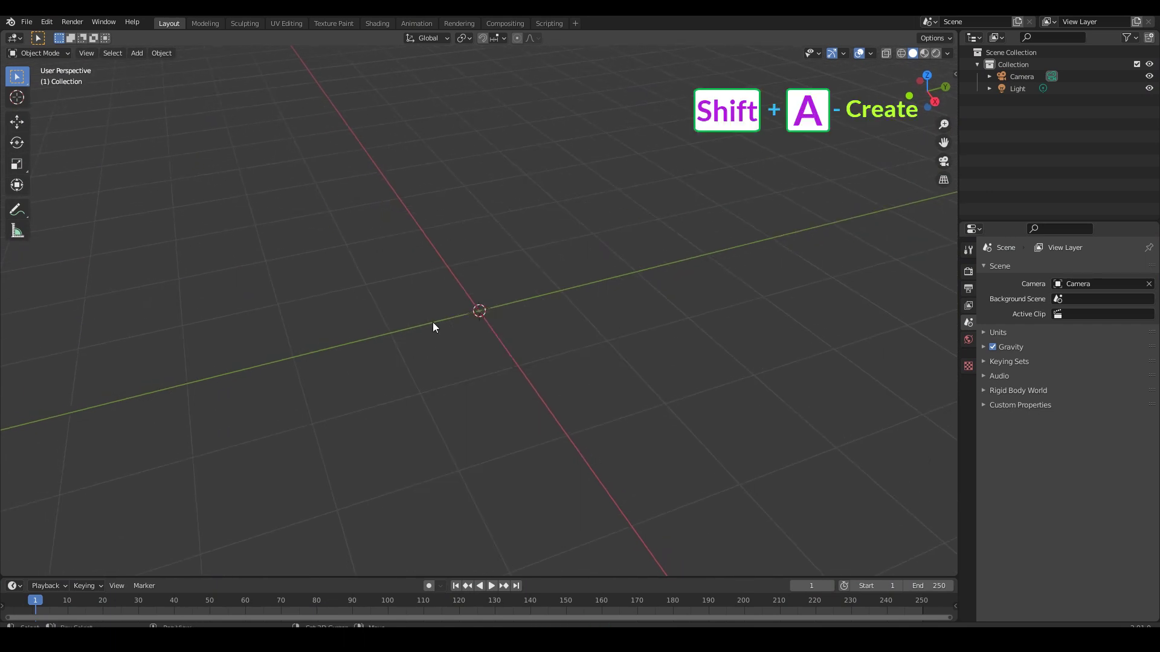
pyautogui.hotkey('shift', 'a')
pyautogui.click(487, 325)
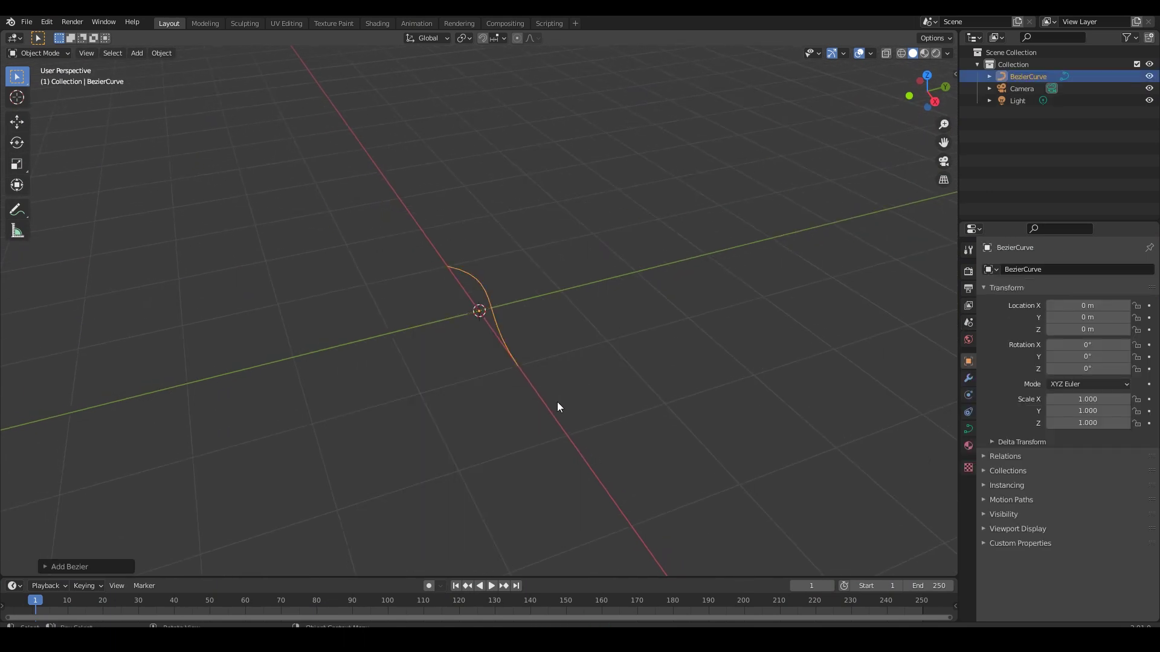
pyautogui.press('KP_7')
pyautogui.scroll(5, 507, 368)
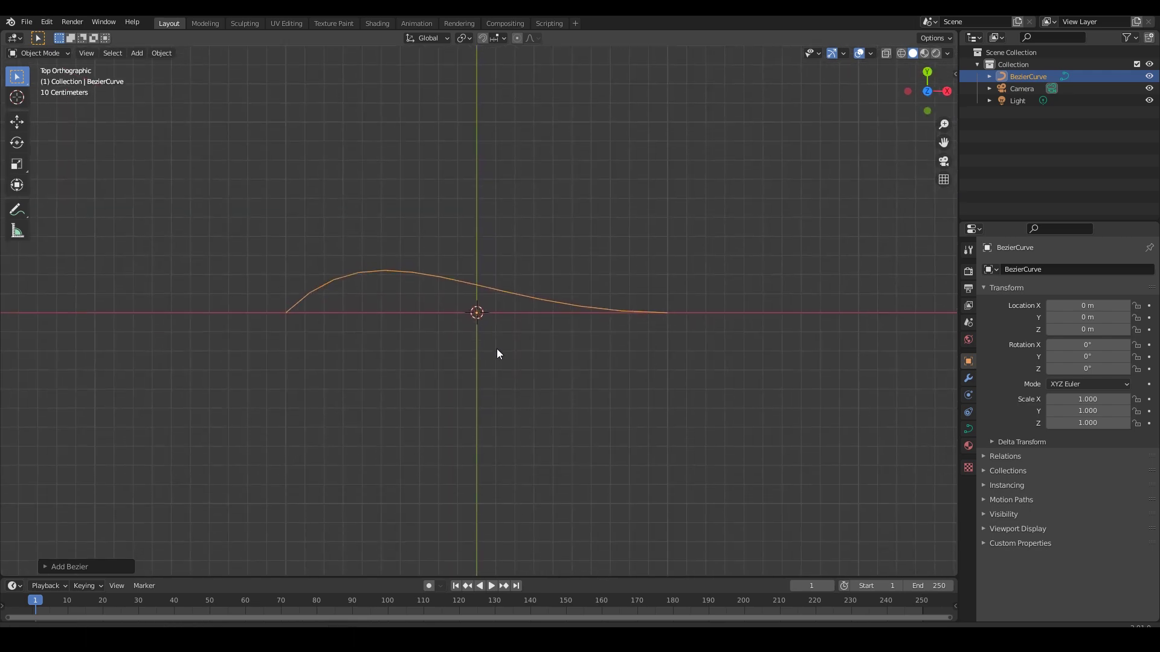
# - In Edit Mode, extrude the curve's left end about 1.14 m left and 0.29 m down, and rotate the new point's handles about -93°
pyautogui.press('Tab')
pyautogui.keyDown('shift'); pyautogui.moveTo(280, 321); pyautogui.dragTo(537, 313, button='middle'); pyautogui.keyUp('shift')
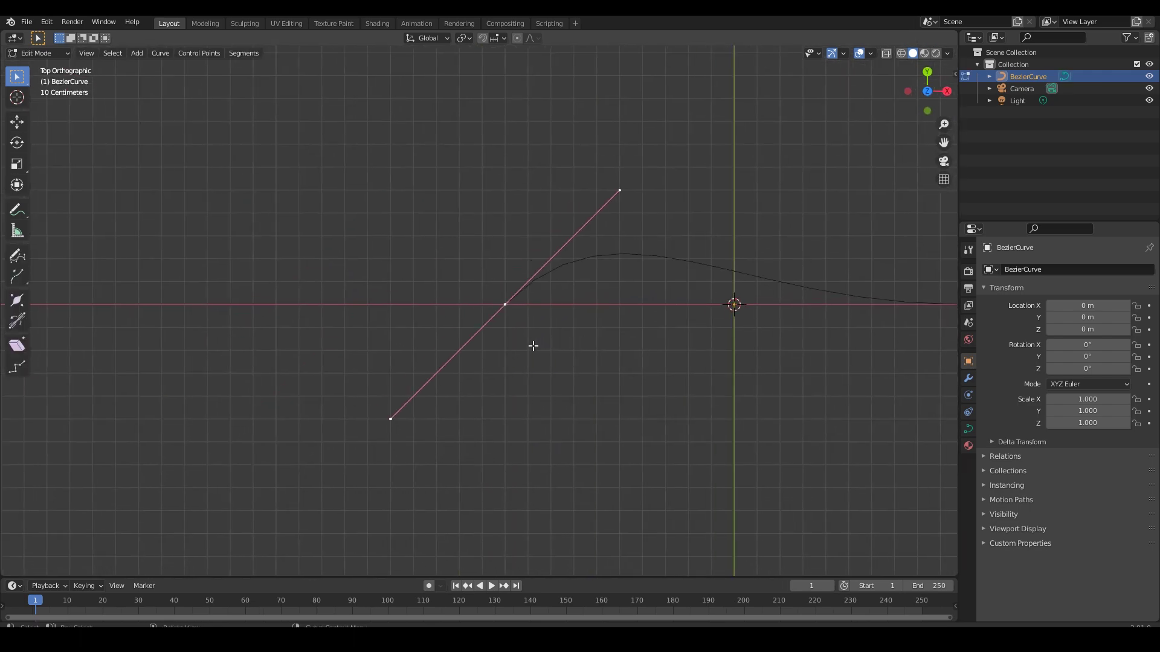
pyautogui.scroll(-1, 533, 346)
pyautogui.keyDown('shift'); pyautogui.moveTo(590, 352); pyautogui.dragTo(455, 347, button='middle'); pyautogui.keyUp('shift')
pyautogui.keyDown('shift'); pyautogui.moveTo(407, 376); pyautogui.dragTo(461, 351, button='middle'); pyautogui.keyUp('shift')
pyautogui.press('e')
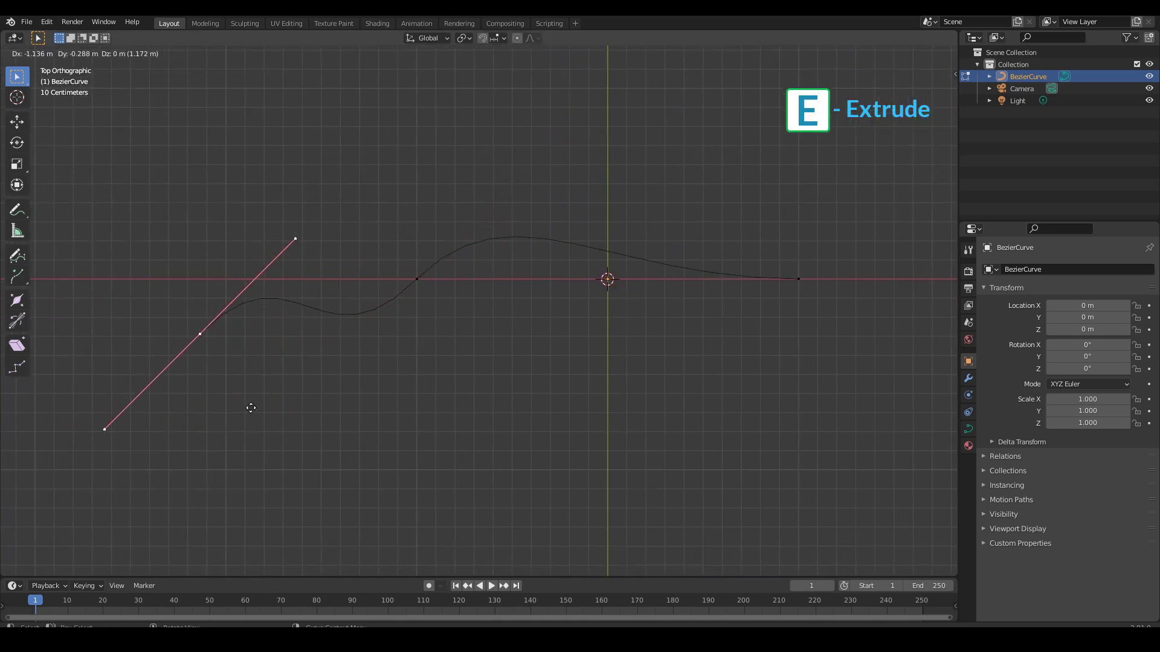
pyautogui.click(248, 407)
pyautogui.press('r')
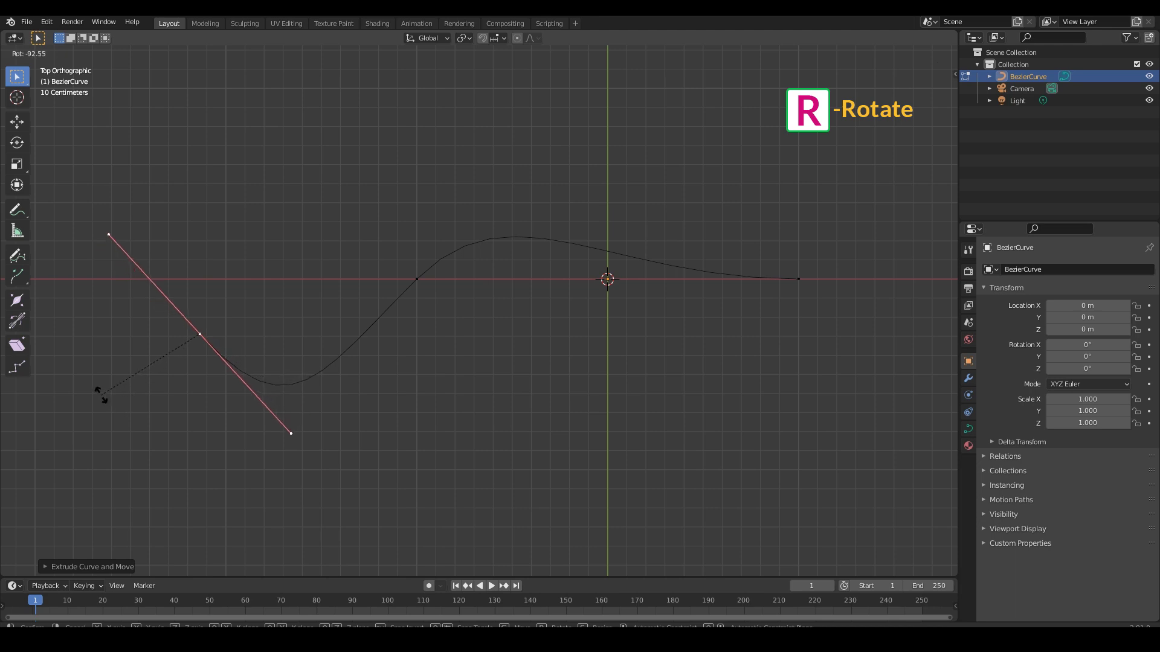
pyautogui.click(98, 394)
# - Move the extruded left point up and to the left, and scale its handles down
pyautogui.press('g')
pyautogui.click(268, 353)
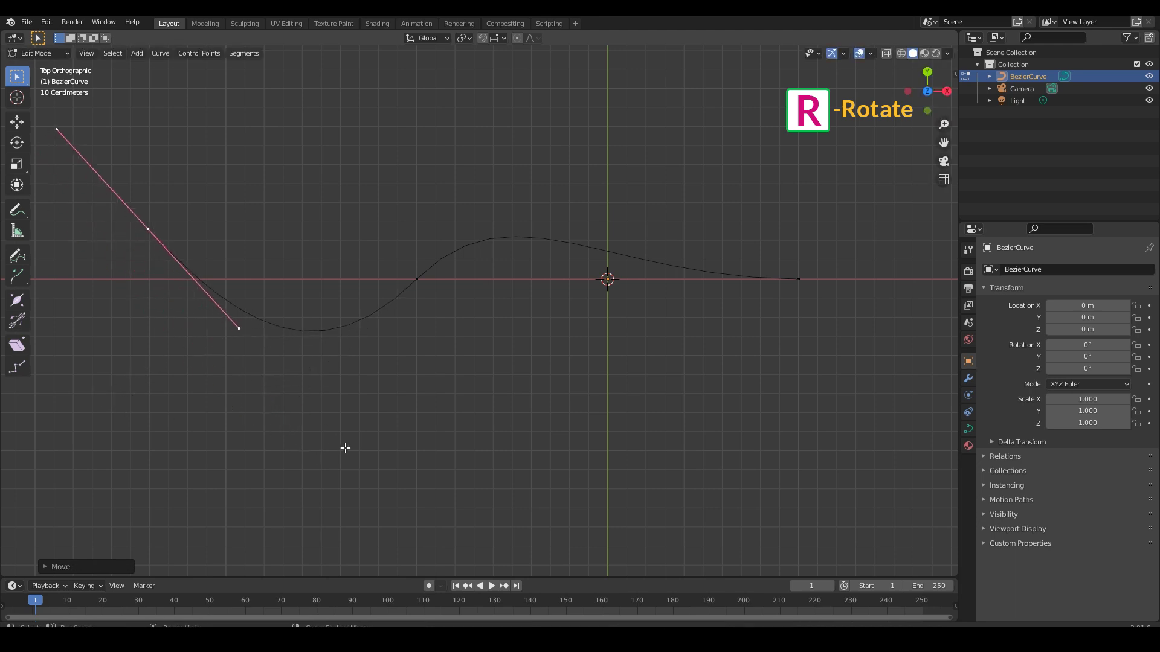
pyautogui.press('s')
pyautogui.click(245, 351)
# - Extrude another point up and to the right from the left end, and rotate its handles to round the curl
pyautogui.press('e')
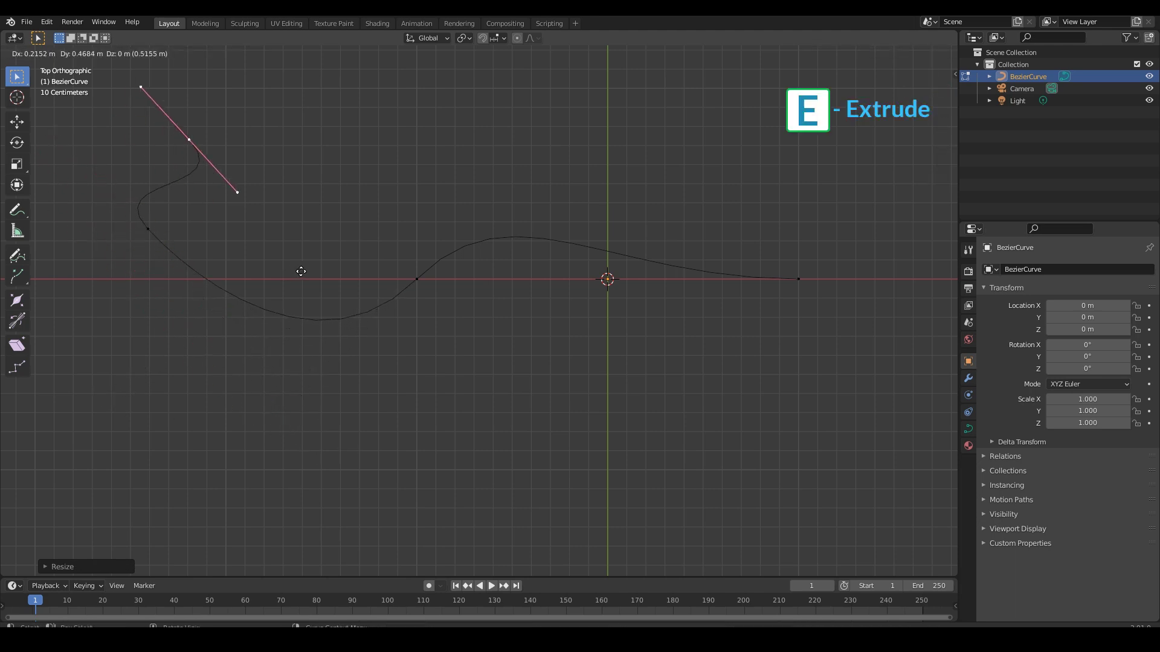
pyautogui.click(320, 270)
pyautogui.press('r')
pyautogui.click(158, 109)
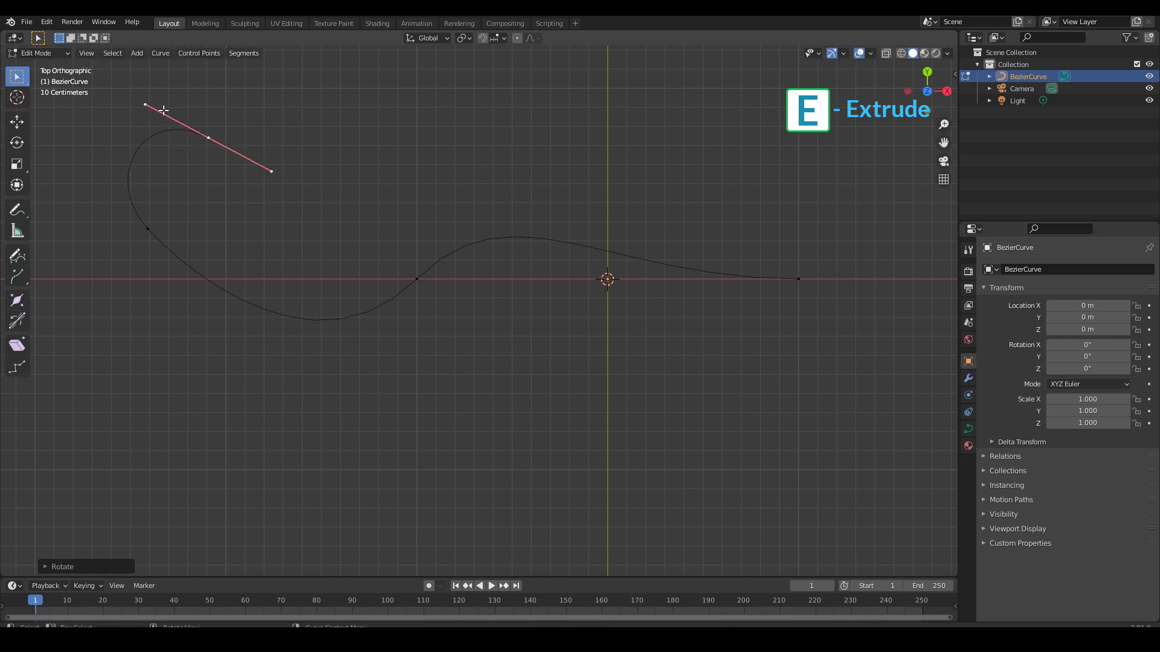
# - Raise the middle control point slightly to the right, and reshape the right end by rotating its handles about -63° and lowering it about 0.16 m
pyautogui.press('g')
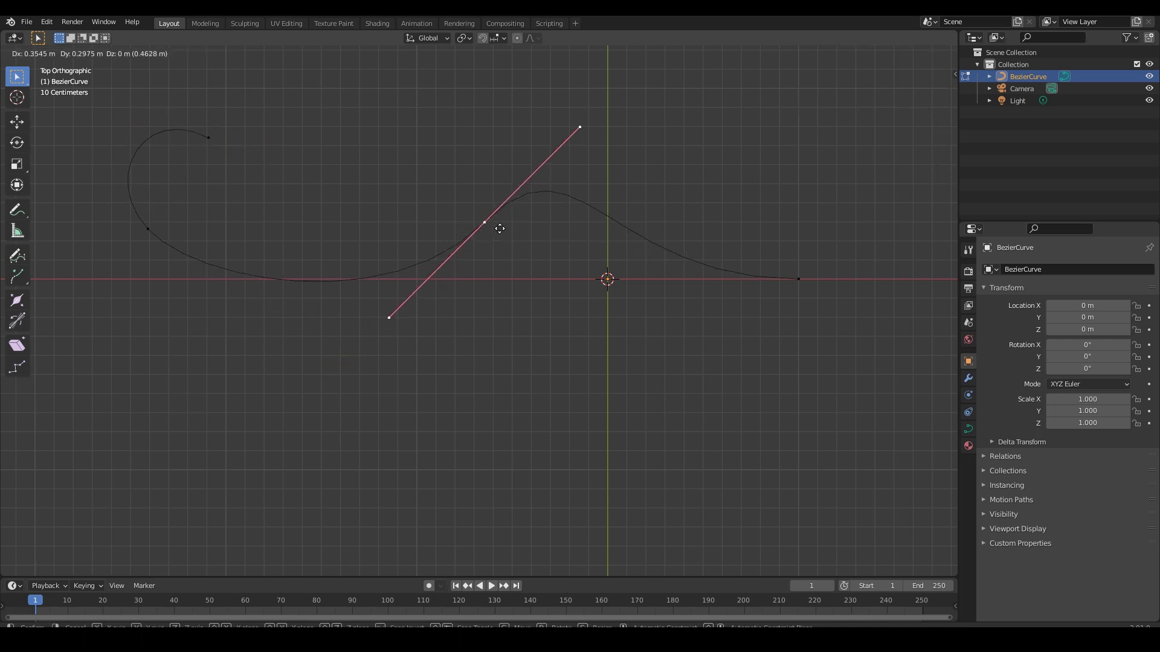
pyautogui.click(468, 214)
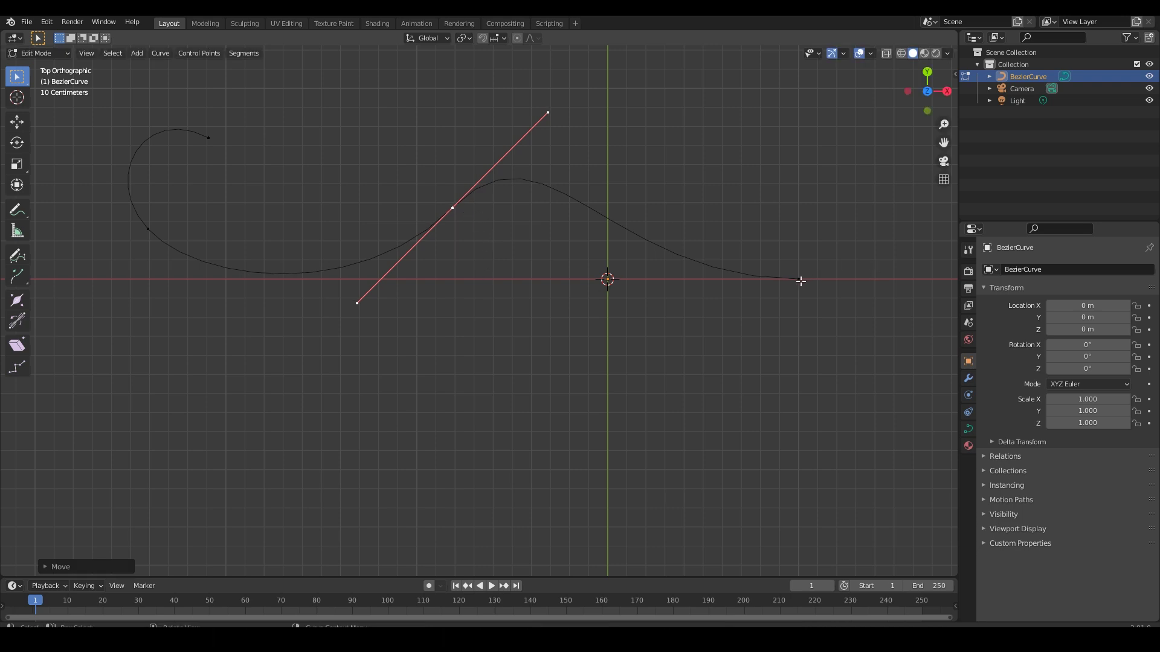
pyautogui.click(799, 279)
pyautogui.press('r')
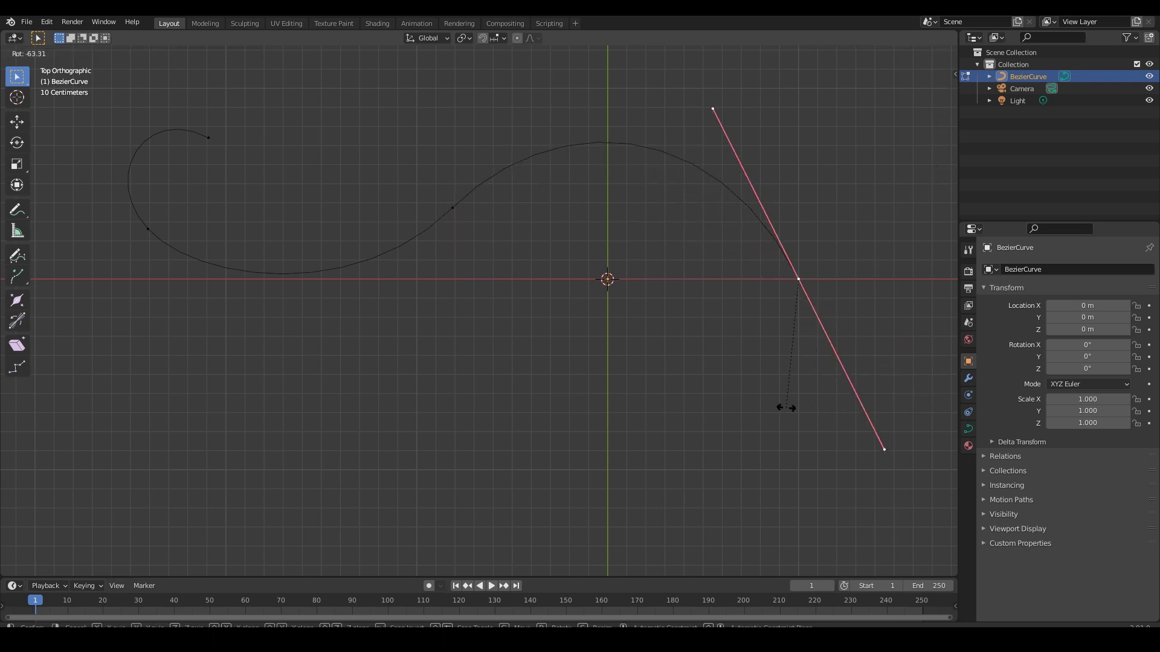
pyautogui.click(785, 407)
pyautogui.keyDown('shift'); pyautogui.moveTo(703, 376); pyautogui.dragTo(677, 393, button='middle'); pyautogui.keyUp('shift')
pyautogui.press('g')
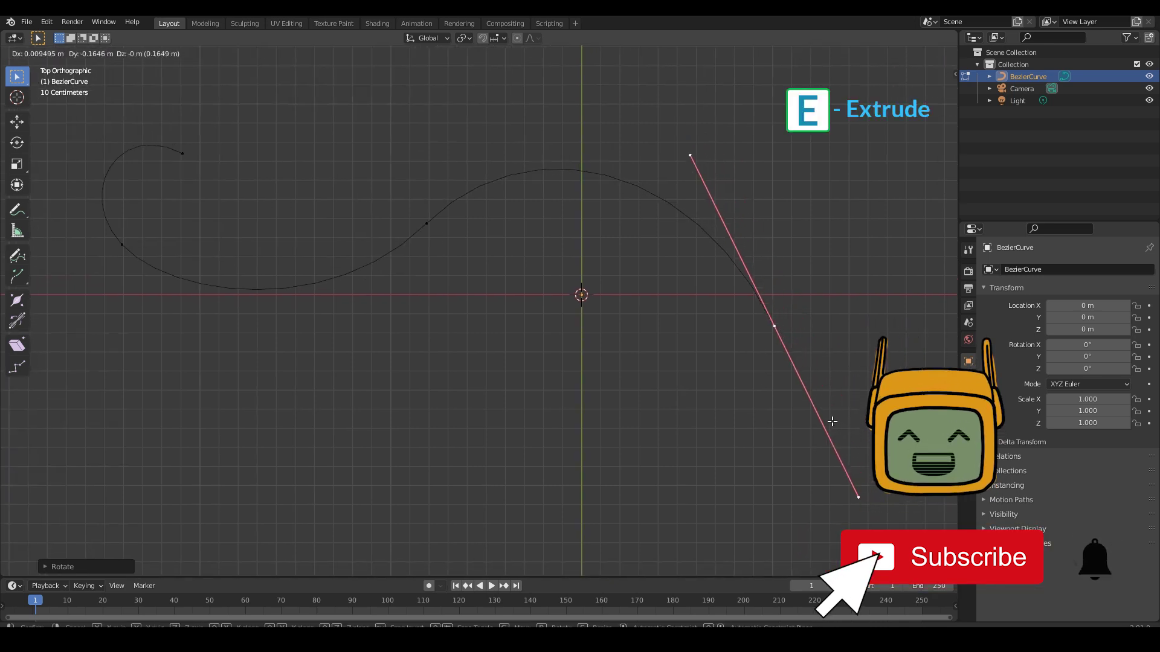
pyautogui.click(828, 422)
# - Extrude the right end about 0.65 m left and 0.53 m down, and scale down the new point's handles
pyautogui.press('e')
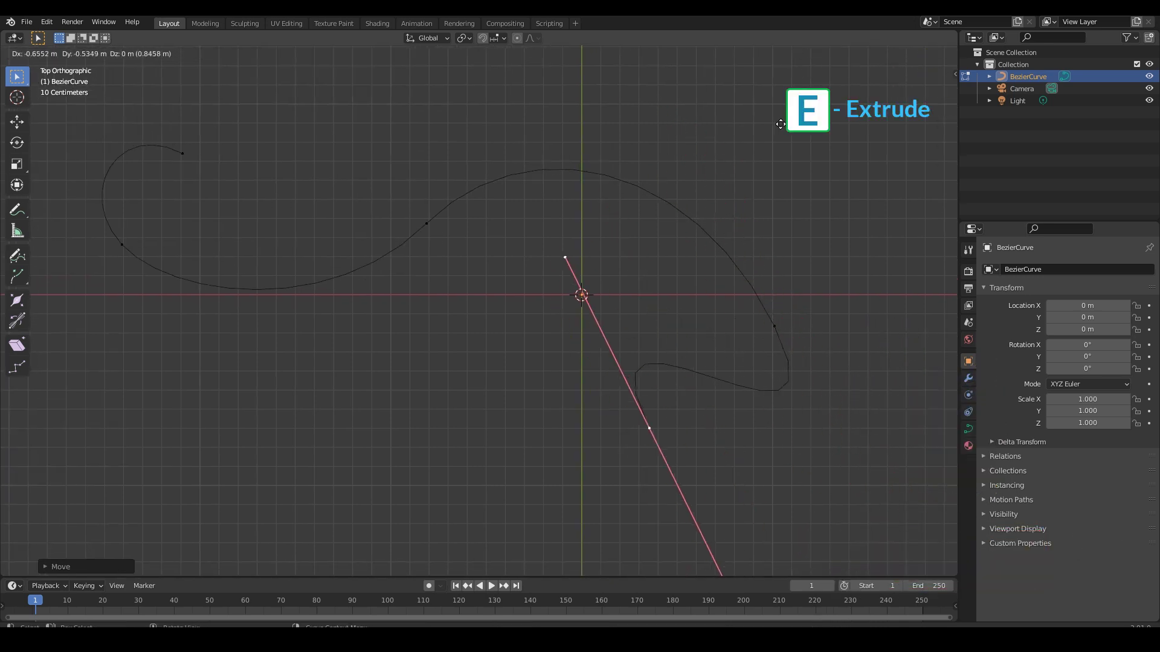
pyautogui.click(781, 110)
pyautogui.press('s')
pyautogui.click(701, 380)
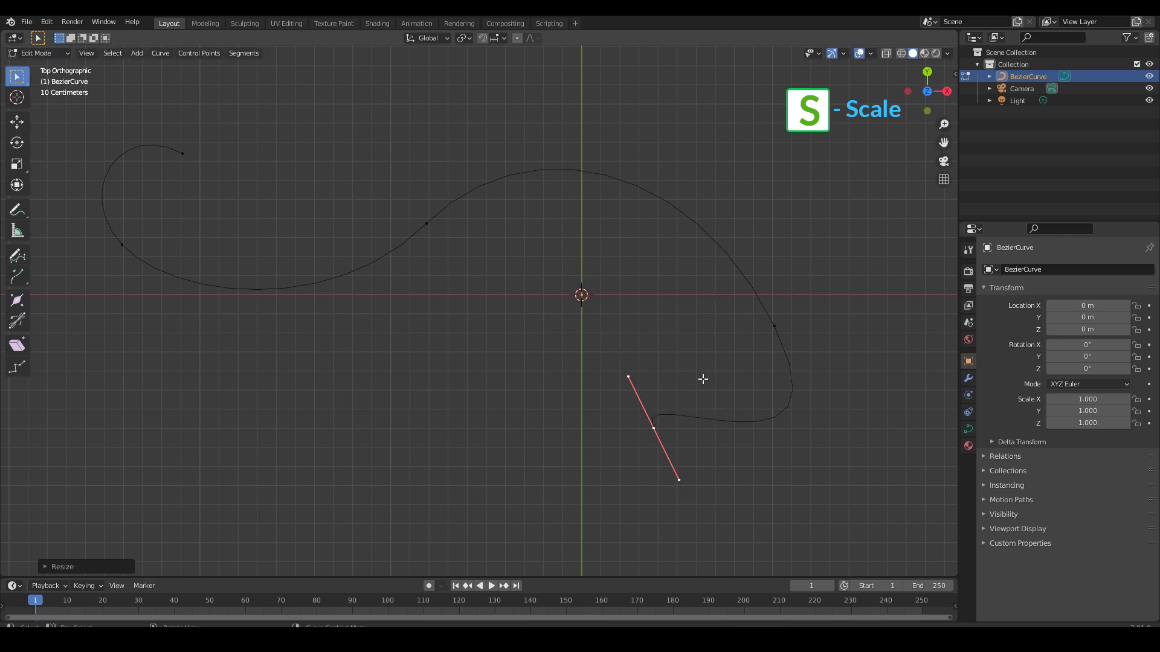
# - Rotate the new end point's handles to near vertical and move it down and right to form a rounded hook
pyautogui.press('r')
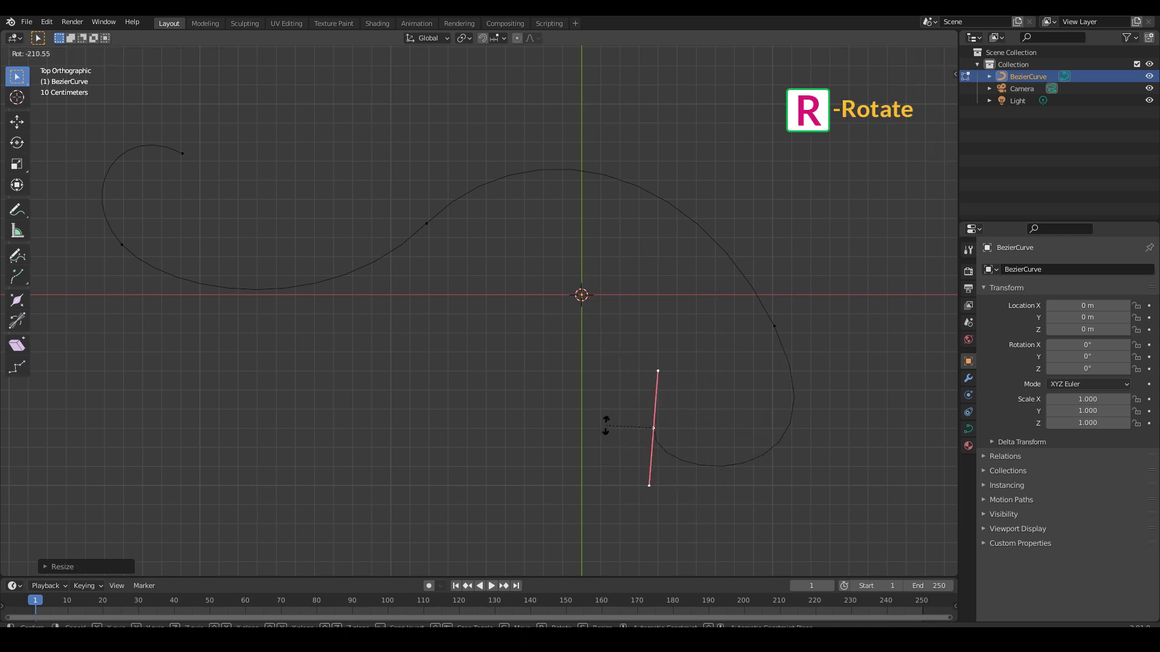
pyautogui.click(606, 429)
pyautogui.press('g')
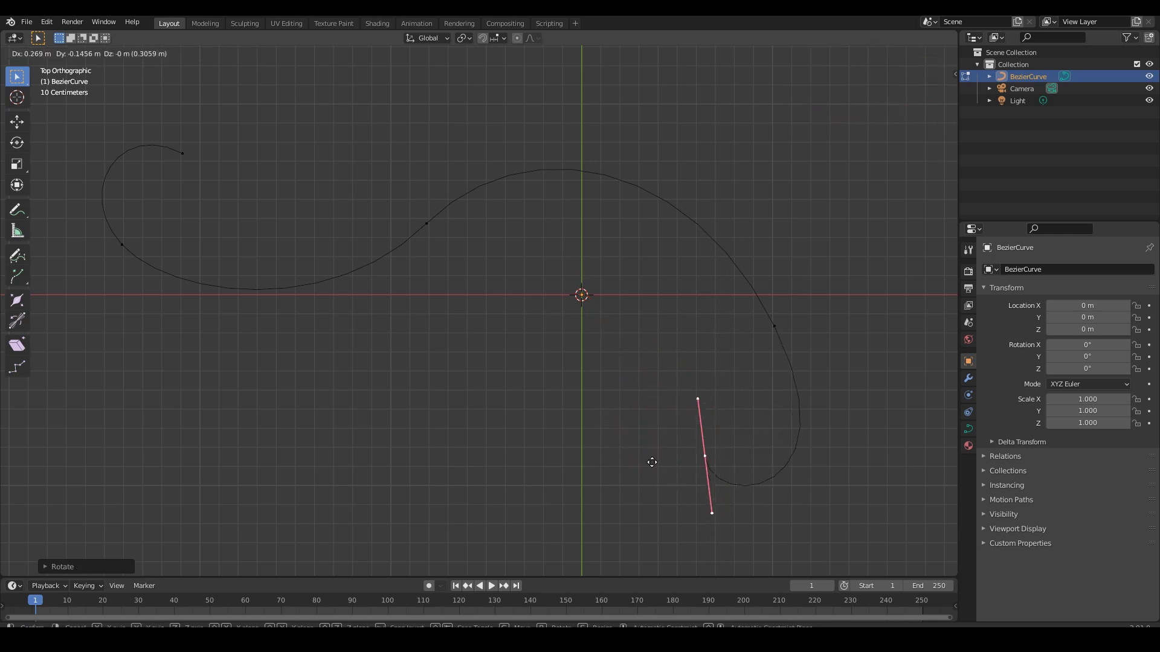
pyautogui.click(641, 462)
# - Move the two rightmost control points together about 0.45 m right and 0.16 m up, and deselect them
pyautogui.keyDown('shift'); pyautogui.moveTo(817, 394); pyautogui.dragTo(810, 369, button='middle'); pyautogui.keyUp('shift')
pyautogui.moveTo(847, 274); pyautogui.dragTo(639, 507)
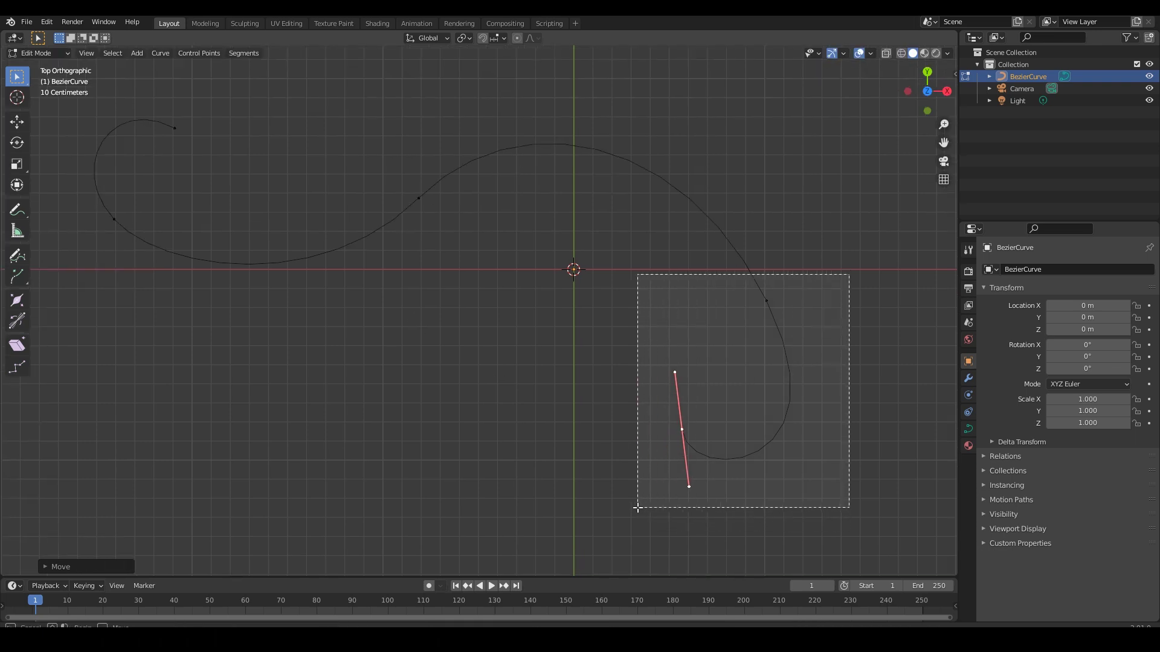
pyautogui.press('g')
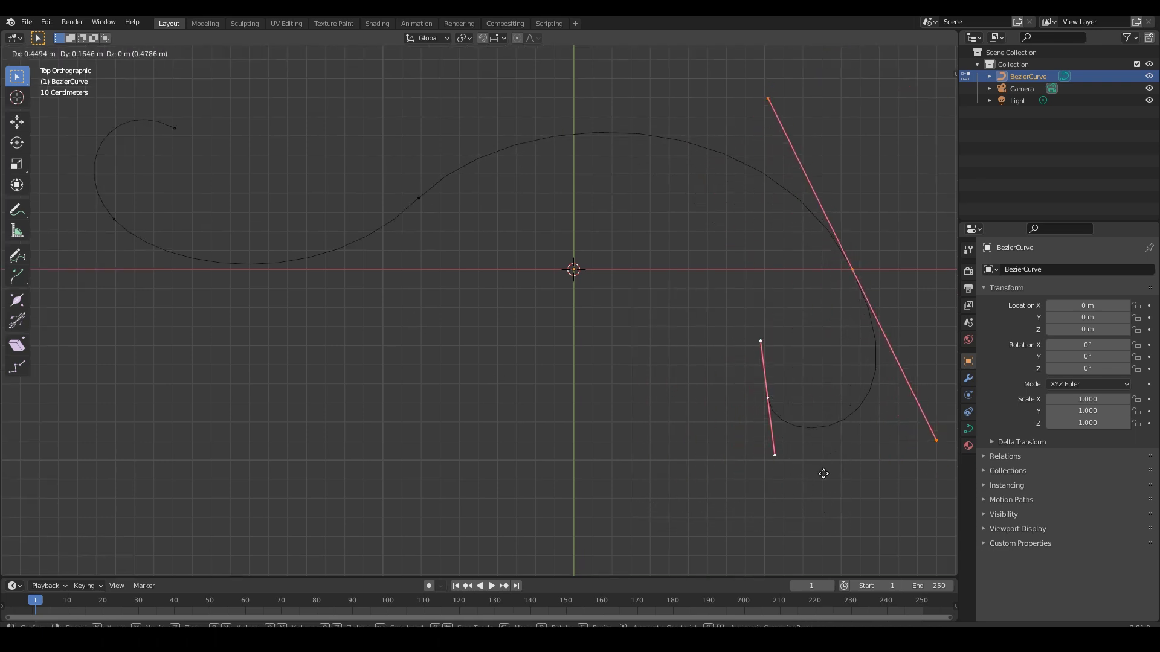
pyautogui.click(825, 476)
pyautogui.click(661, 481)
# - Scale down the handles of the control point on the curve's right bend to tighten the arc
pyautogui.scroll(-1, 689, 474)
pyautogui.keyDown('shift'); pyautogui.moveTo(719, 460); pyautogui.dragTo(700, 474, button='middle'); pyautogui.keyUp('shift')
pyautogui.moveTo(701, 402); pyautogui.dragTo(695, 385)
pyautogui.click(554, 415)
pyautogui.keyDown('shift'); pyautogui.moveTo(554, 415); pyautogui.dragTo(599, 419, button='middle'); pyautogui.keyUp('shift')
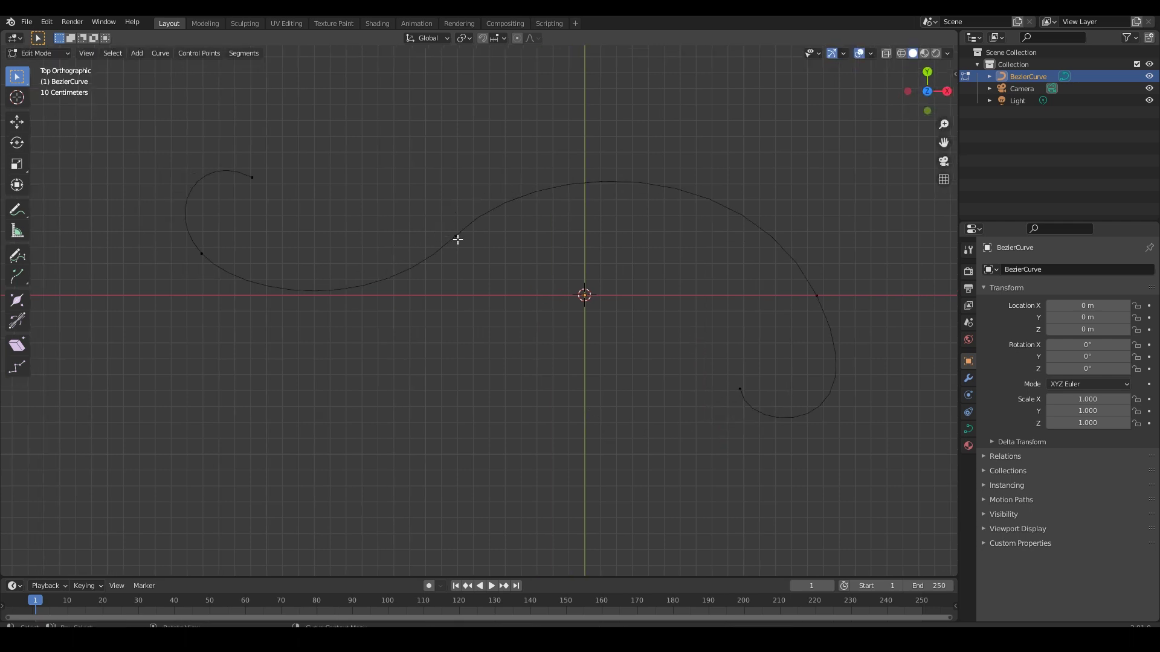
pyautogui.click(818, 293)
pyautogui.press('s')
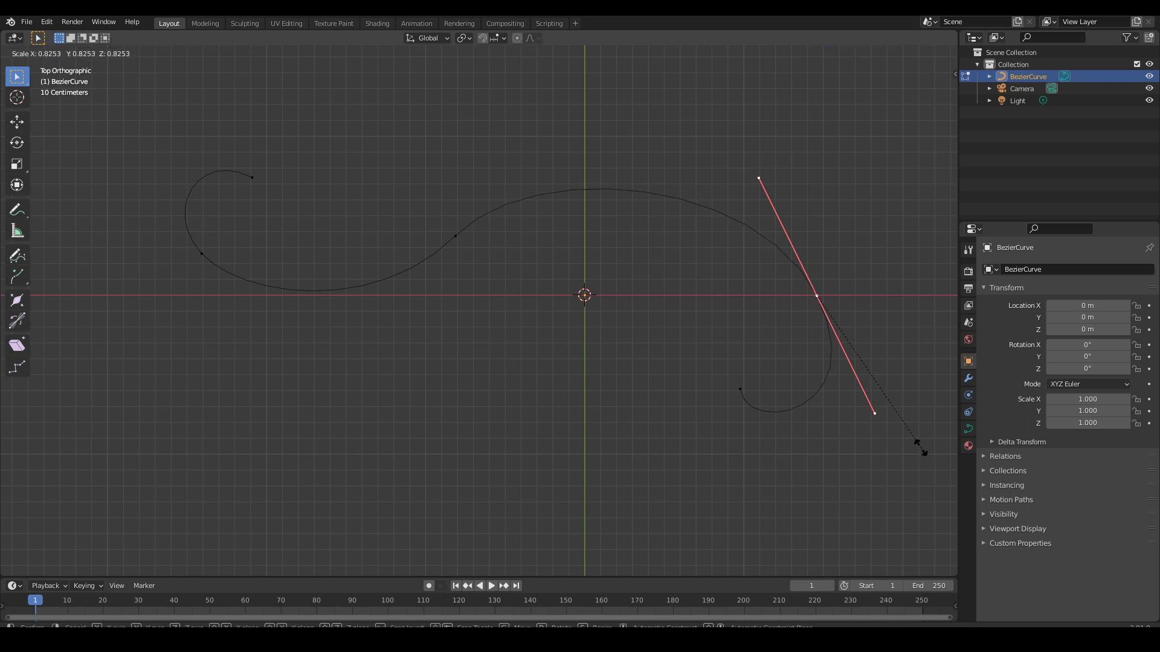
pyautogui.click(910, 437)
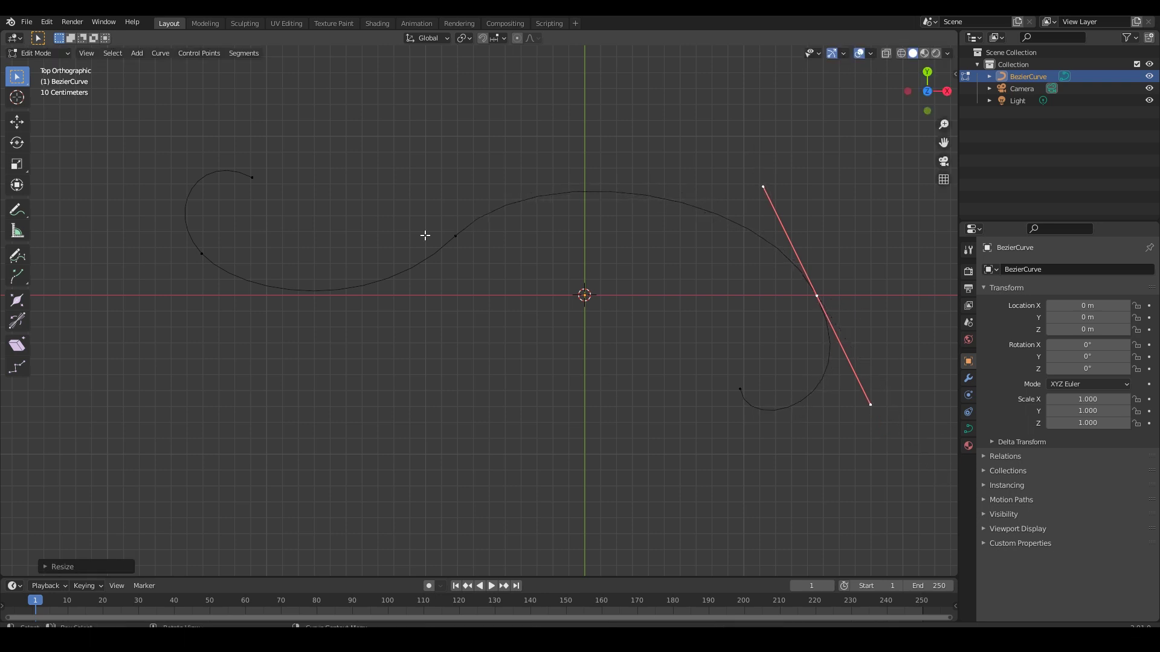
# - Rotate the middle control point's handles about -14°, and refine their angle again to smooth the transition
pyautogui.click(454, 239)
pyautogui.press('r')
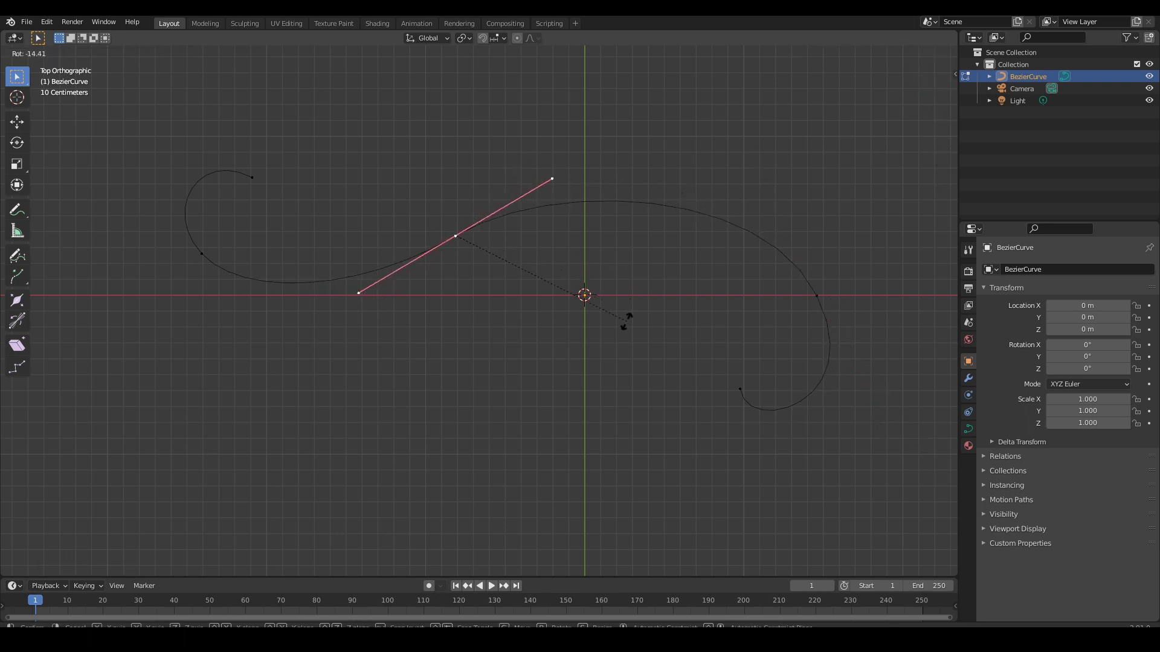
pyautogui.click(626, 327)
pyautogui.click(592, 431)
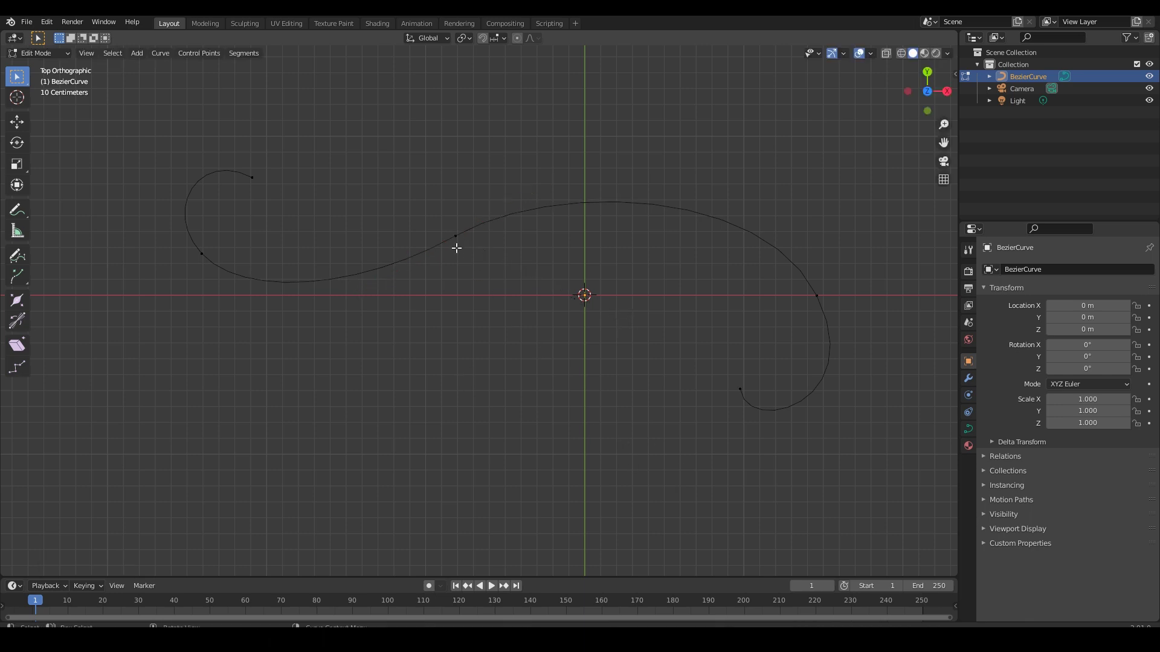
pyautogui.click(457, 241)
pyautogui.press('r')
pyautogui.click(673, 322)
pyautogui.click(448, 370)
pyautogui.keyDown('shift'); pyautogui.moveTo(441, 271); pyautogui.dragTo(507, 273, button='middle'); pyautogui.keyUp('shift')
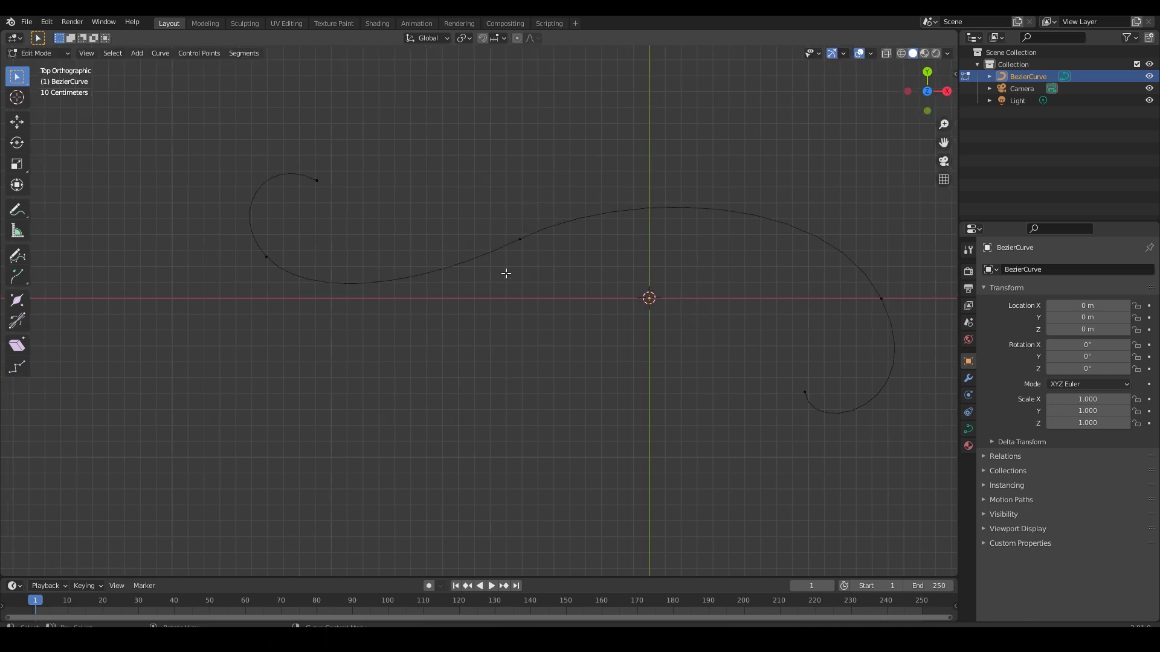
# - Try subdividing the segment between the middle control point and its left neighbour
pyautogui.click(520, 240)
pyautogui.press('g')
pyautogui.rightClick(540, 227)
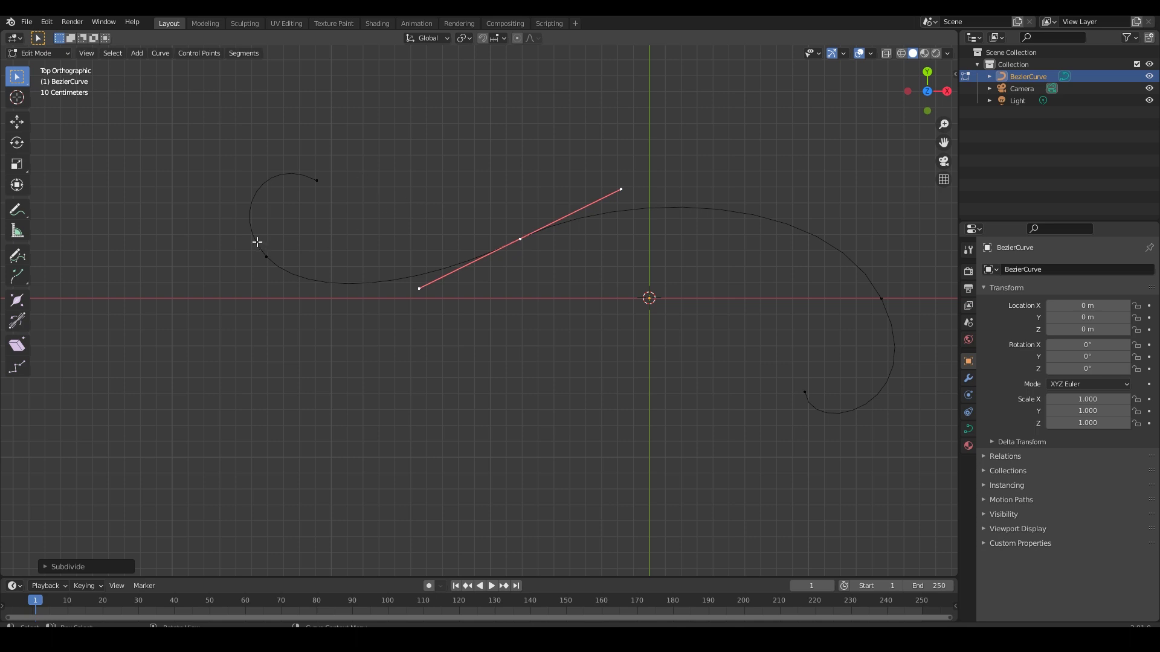
pyautogui.moveTo(245, 237); pyautogui.dragTo(564, 313)
pyautogui.keyDown('shift'); pyautogui.moveTo(646, 180); pyautogui.dragTo(409, 320); pyautogui.keyUp('shift')
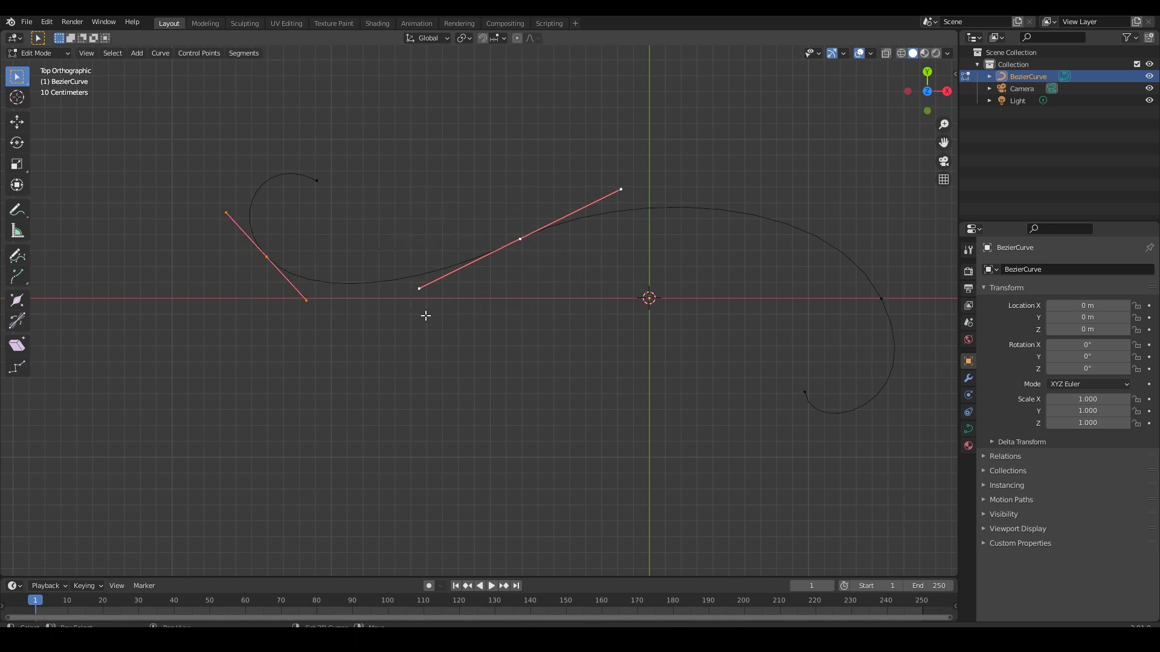
pyautogui.rightClick(503, 248)
pyautogui.click(473, 245)
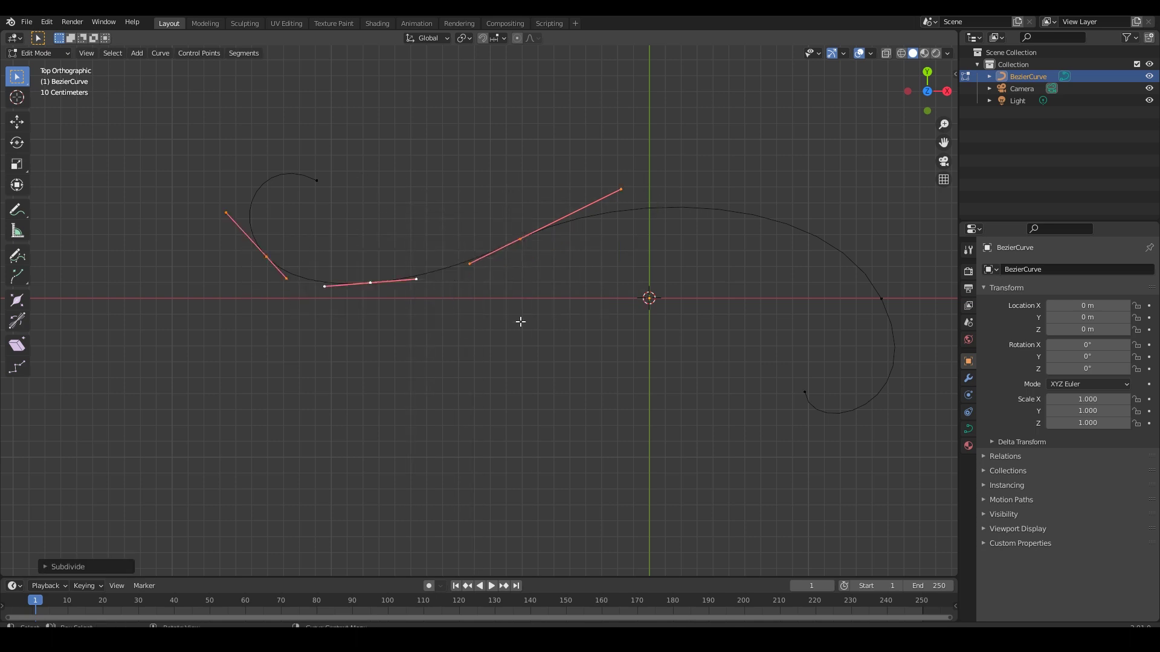
# - Try moving the subdivided segment's new point, cancel the move, and undo the subdivision
pyautogui.click(392, 320)
pyautogui.press('g')
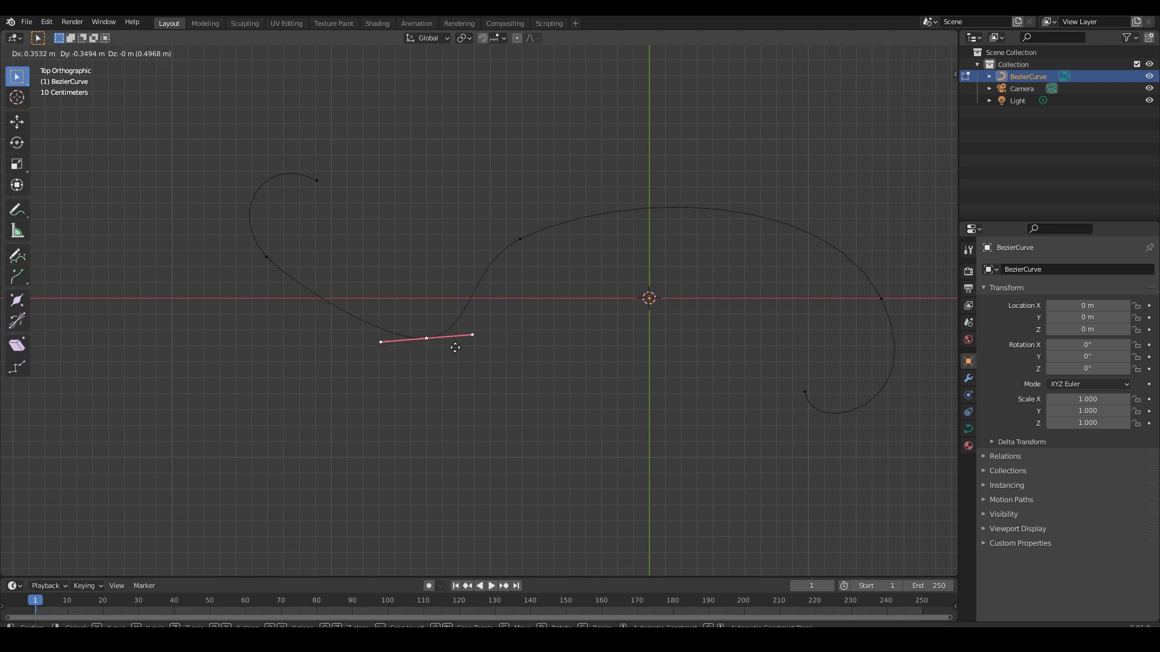
pyautogui.press('Escape')
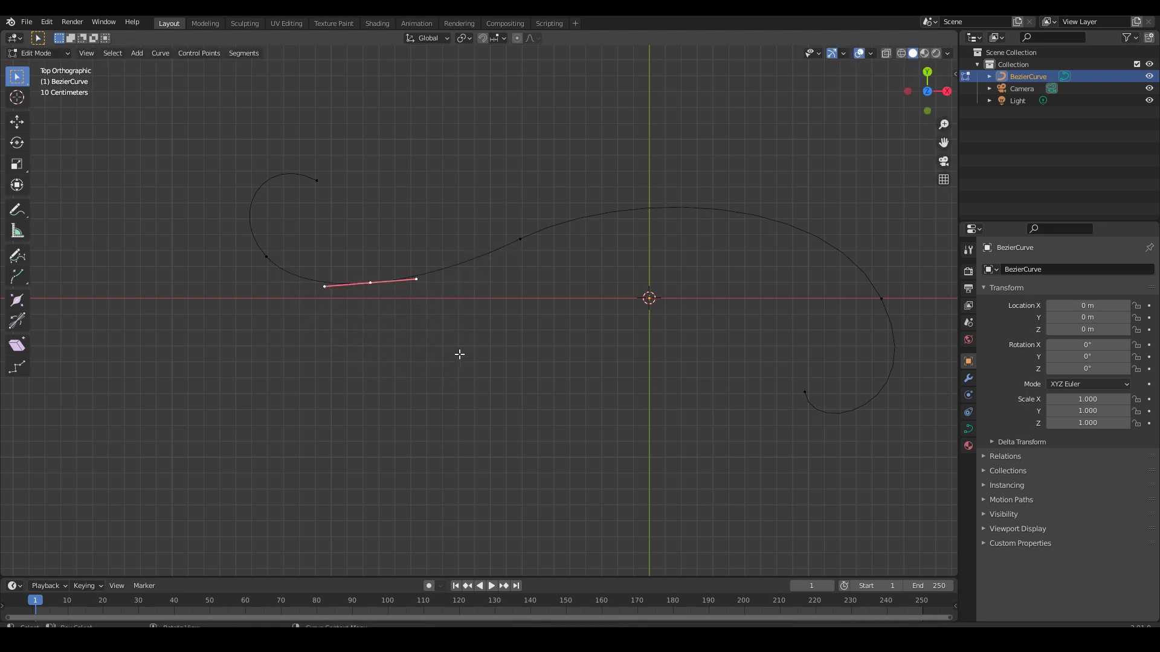
pyautogui.hotkey('ctrl', 'z')
pyautogui.hotkey('ctrl', 'z')
pyautogui.hotkey('ctrl', 'z')
# - Select the middle control point and its left neighbour, and subdivide the segment between them
pyautogui.click(520, 240)
pyautogui.press('g')
pyautogui.rightClick(547, 282)
pyautogui.click(562, 314)
pyautogui.moveTo(599, 378); pyautogui.dragTo(237, 236)
pyautogui.rightClick(403, 259)
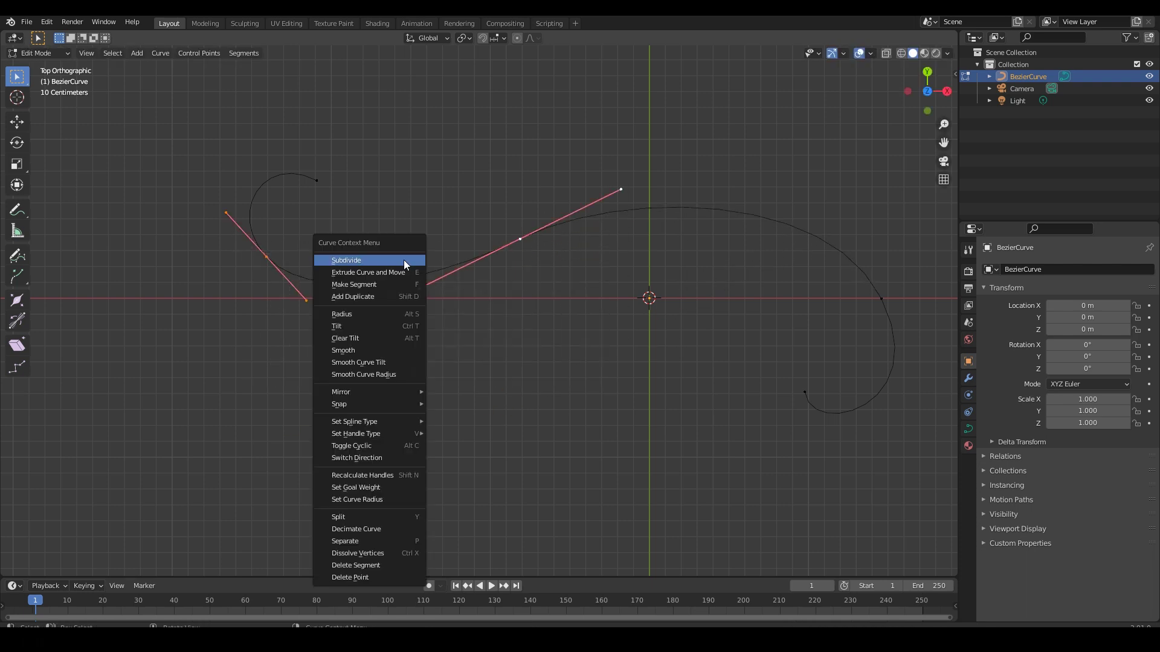
pyautogui.click(404, 259)
# - Try moving the added control point straight up, and undo the move
pyautogui.hotkey('alt', 'a')
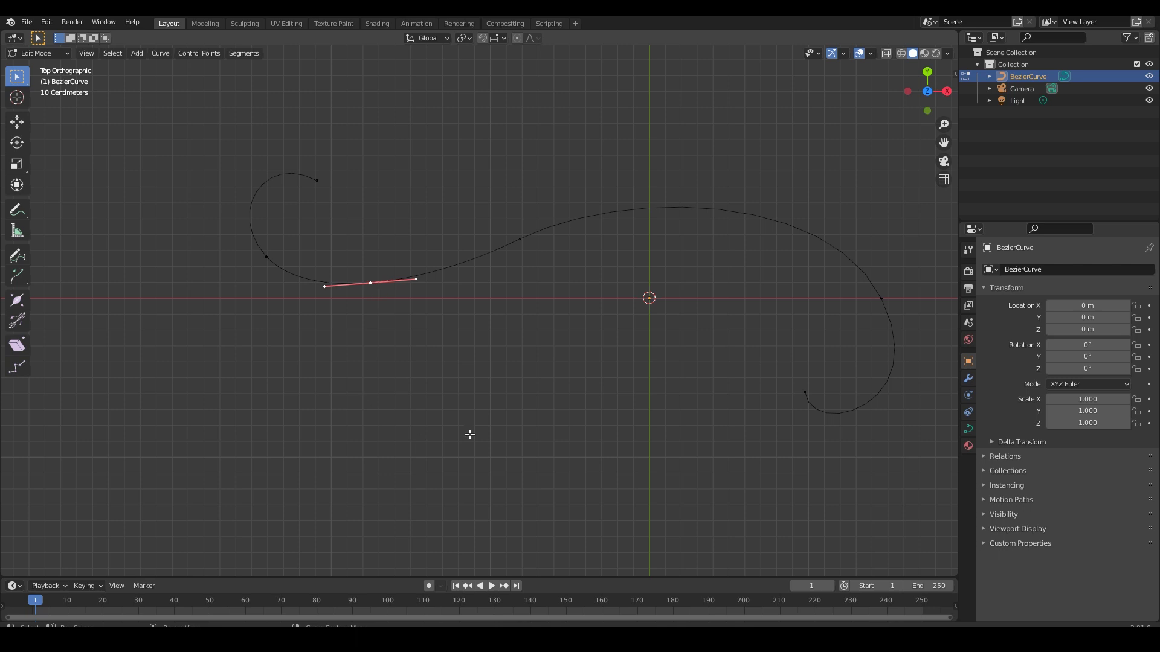
pyautogui.press('g')
pyautogui.click(472, 373)
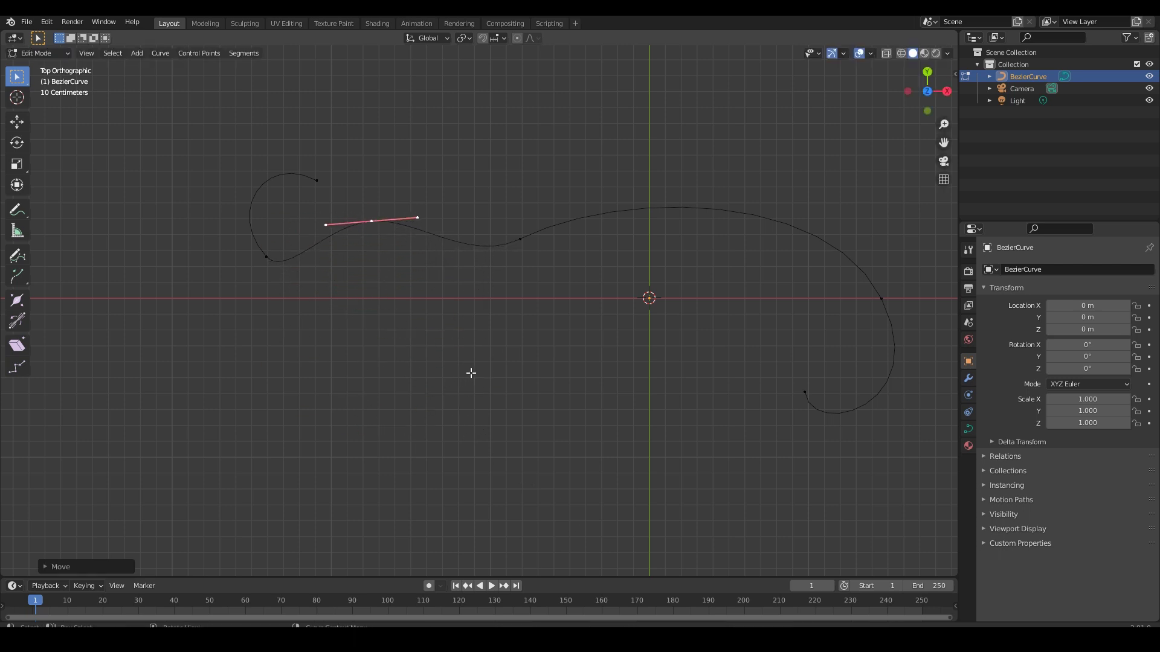
pyautogui.hotkey('alt', 'a')
pyautogui.keyDown('shift'); pyautogui.moveTo(498, 402); pyautogui.dragTo(401, 408, button='middle'); pyautogui.keyUp('shift')
pyautogui.hotkey('ctrl', 'z')
pyautogui.hotkey('ctrl', 'z')
# - Return to Object Mode and select the whole Bezier curve
pyautogui.press('Tab')
pyautogui.hotkey('alt', 'a')
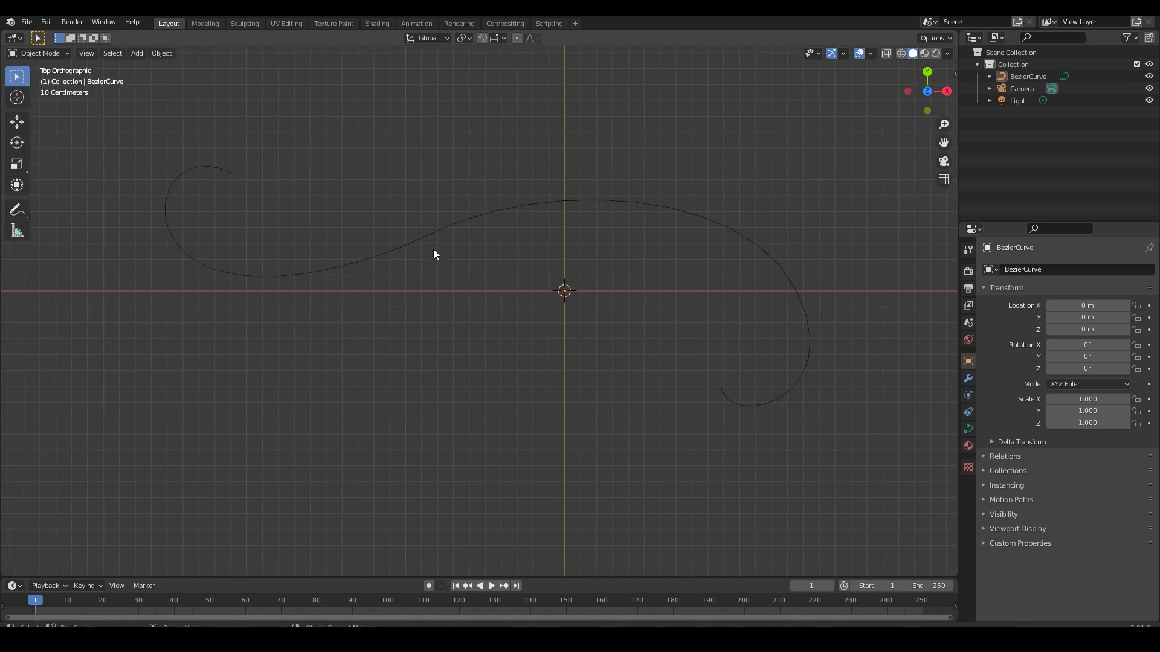
pyautogui.click(432, 234)
pyautogui.keyDown('shift'); pyautogui.moveTo(450, 267); pyautogui.dragTo(479, 279, button='middle'); pyautogui.keyUp('shift')
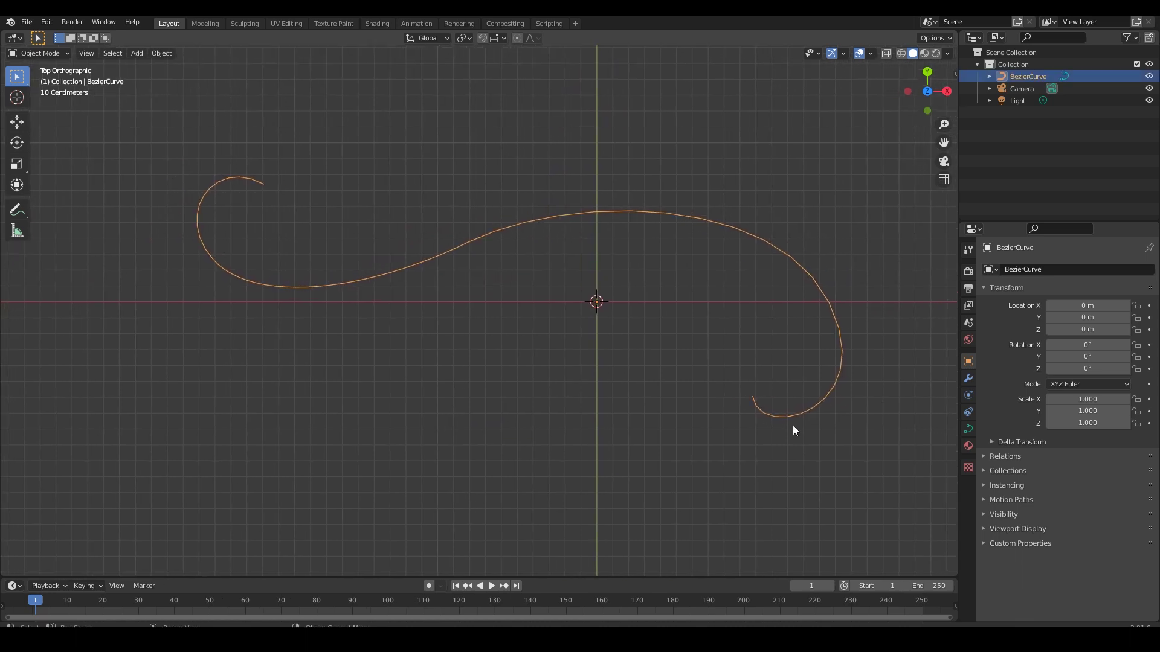
# - In Edit Mode, extrude a new control point from the curve's lower-right end, and rotate and move it inside the curl
pyautogui.press('Tab')
pyautogui.click(759, 408)
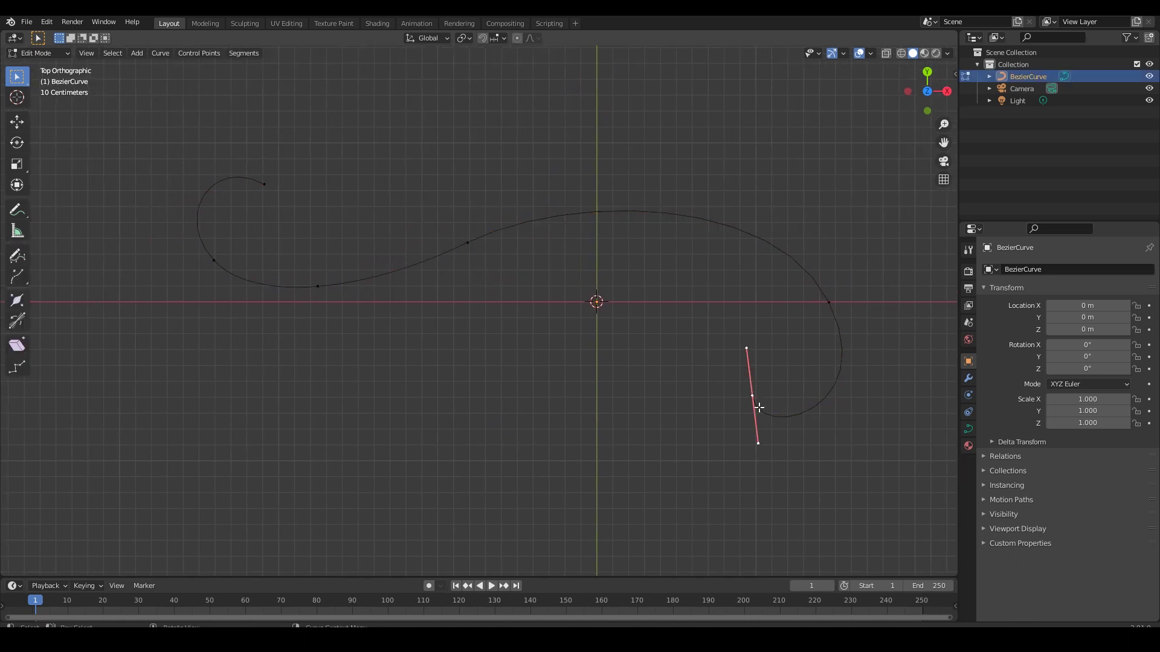
pyautogui.press('r')
pyautogui.click(789, 363)
pyautogui.press('r')
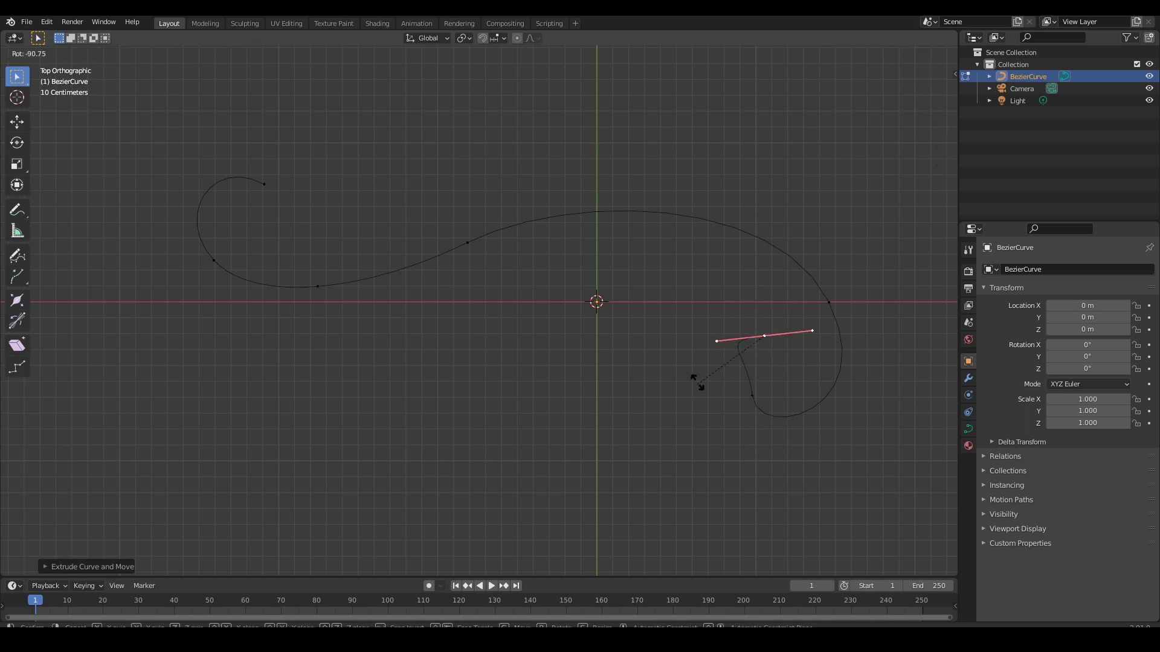
pyautogui.click(701, 351)
pyautogui.press('g')
pyautogui.click(889, 429)
# - Scale down the new end point's handles, and rotate and move it to round off the right curl
pyautogui.press('s')
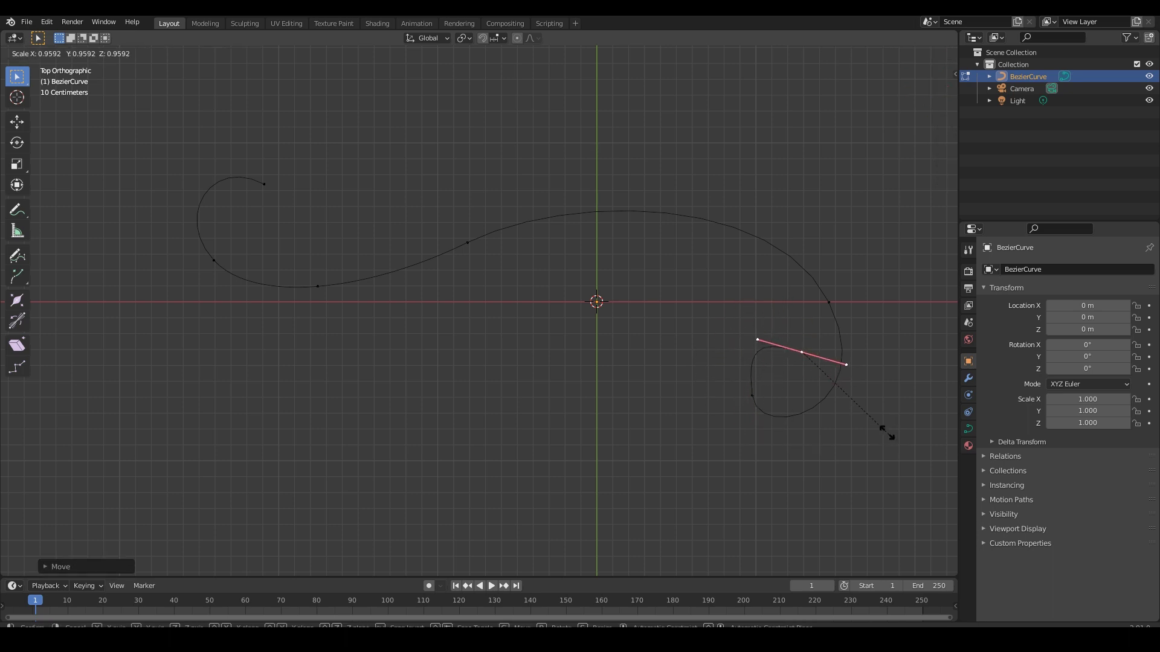
pyautogui.click(858, 410)
pyautogui.press('r')
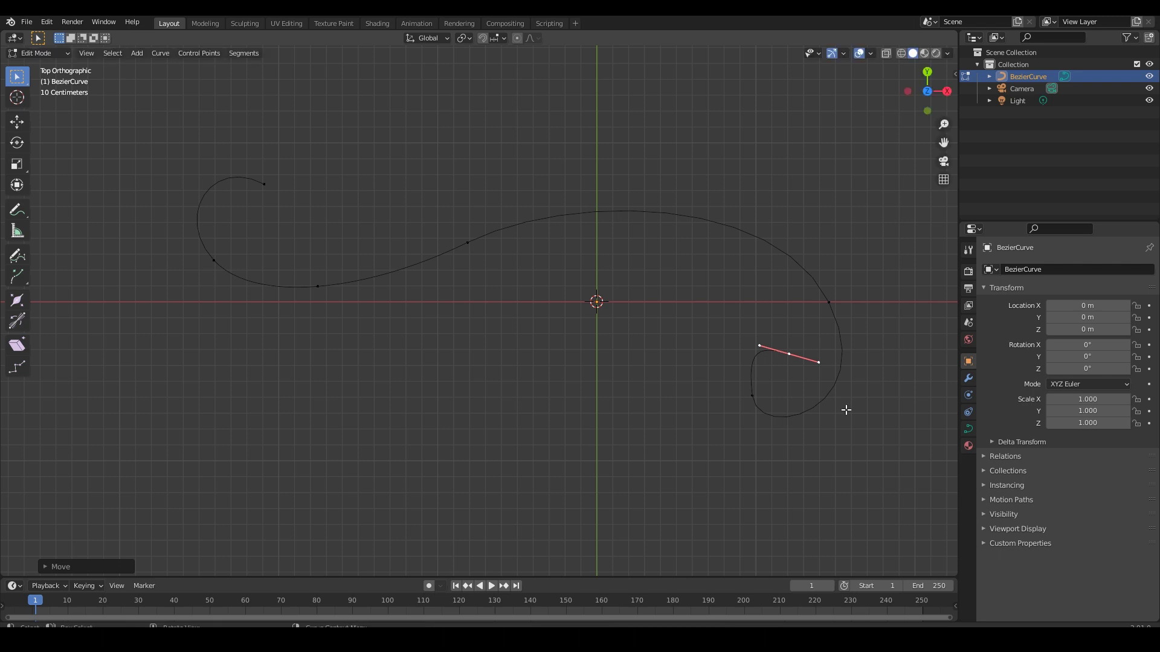
pyautogui.click(816, 432)
pyautogui.press('g')
pyautogui.click(823, 440)
# - Select the control point before the right end and scale down its handles
pyautogui.click(752, 395)
pyautogui.press('s')
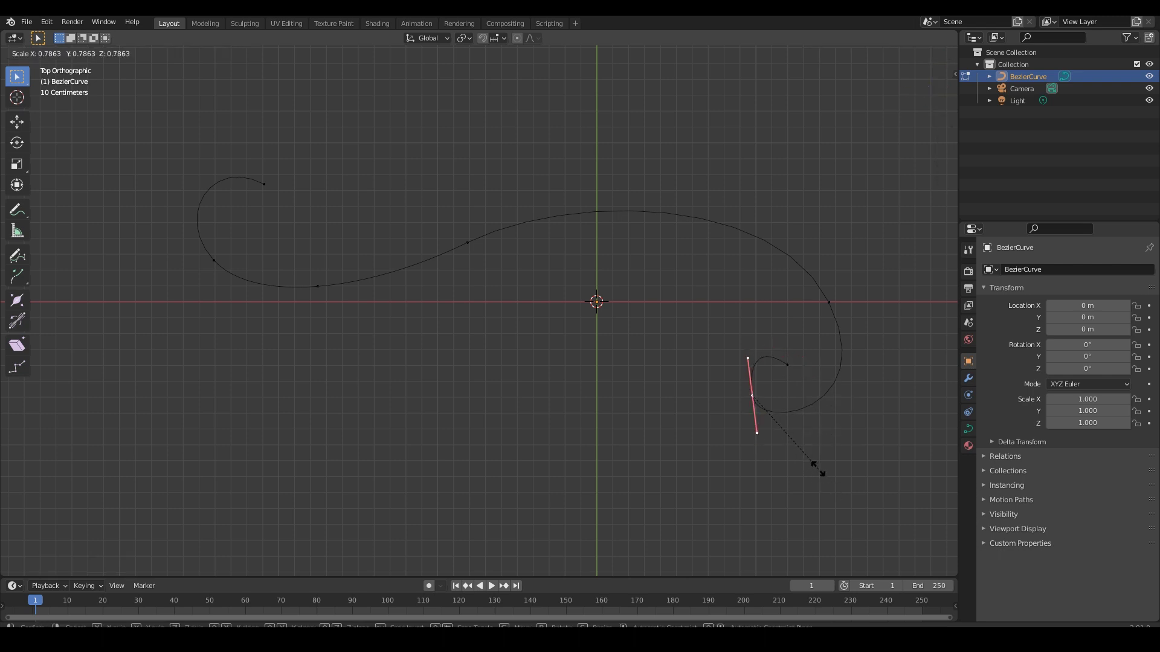
pyautogui.click(818, 470)
# - Try moving and slightly rotating this control point of the right curl, and undo the changes
pyautogui.press('g')
pyautogui.click(817, 473)
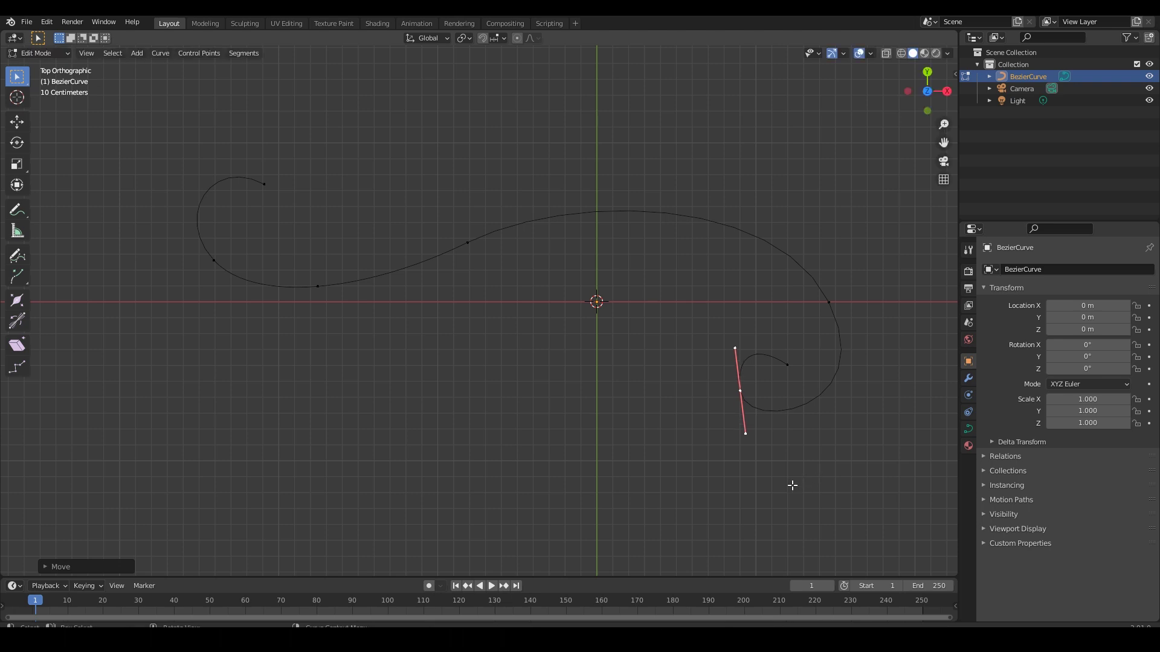
pyautogui.press('g')
pyautogui.click(703, 480)
pyautogui.hotkey('ctrl', 'z')
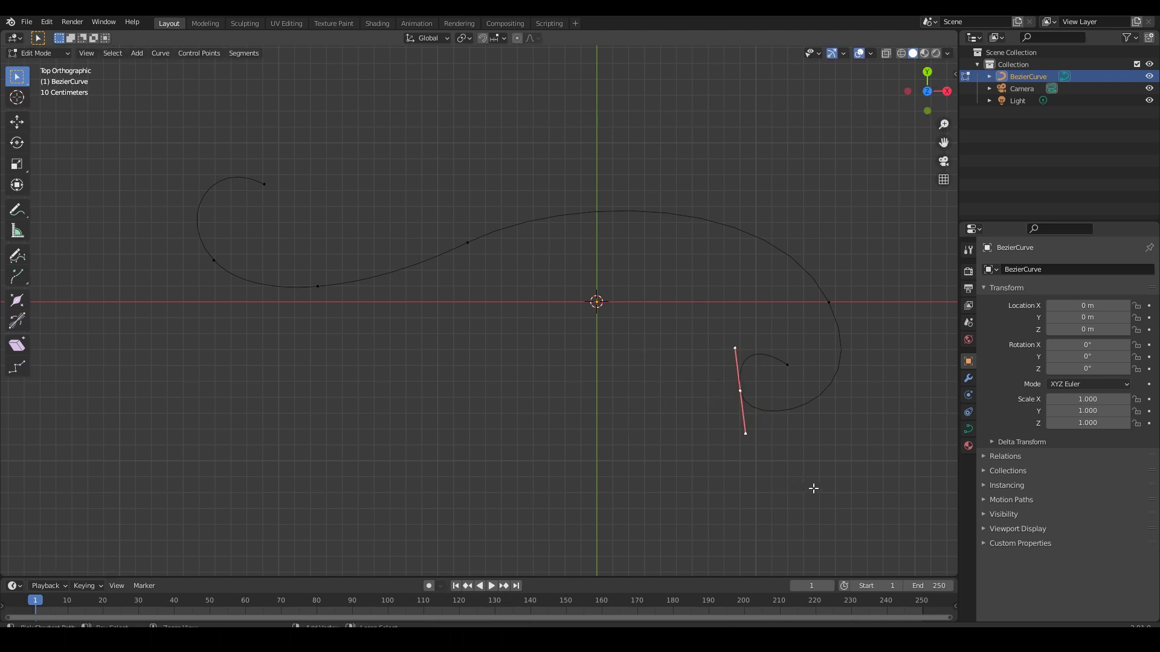
pyautogui.press('r')
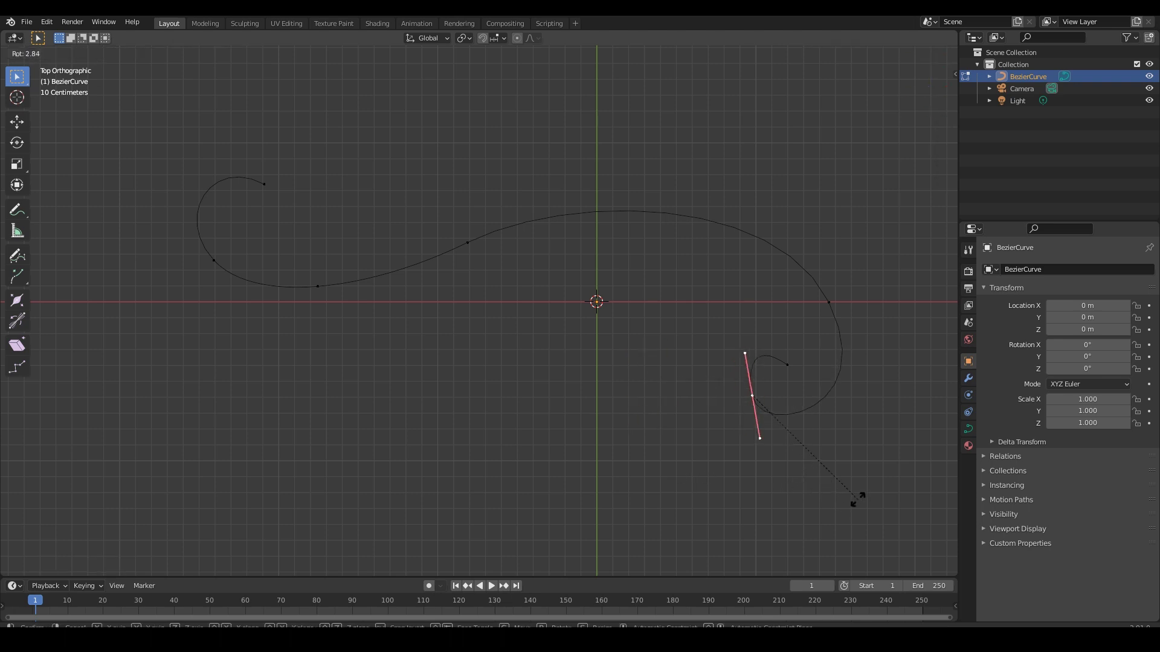
pyautogui.click(857, 499)
pyautogui.press('s')
pyautogui.press('Escape')
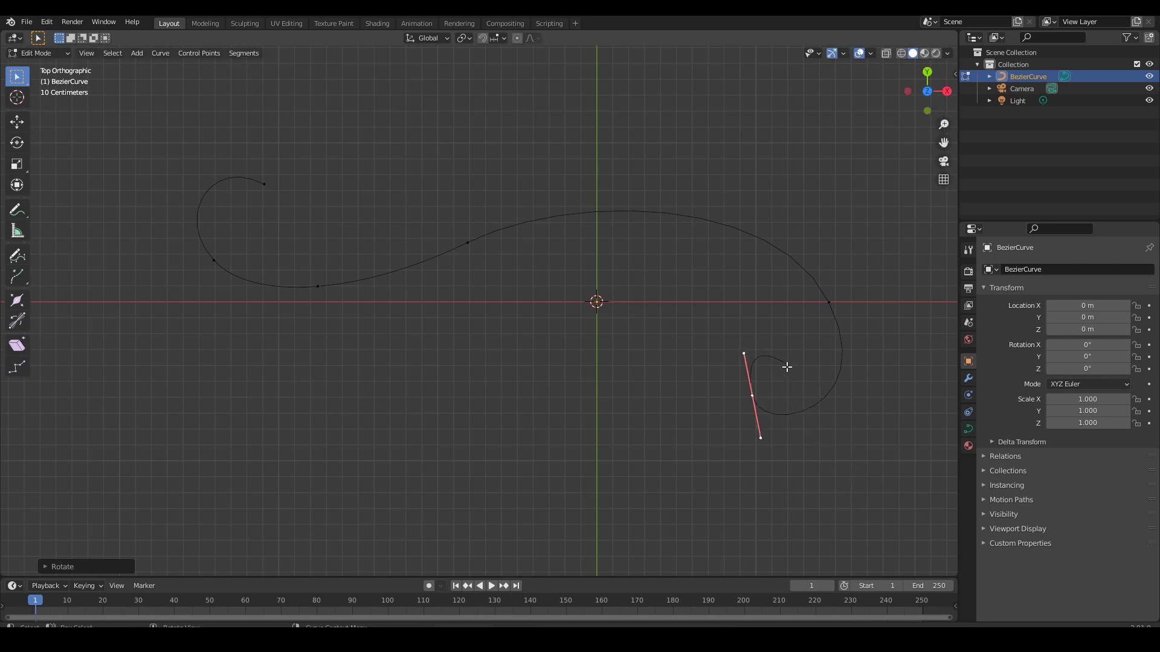
pyautogui.hotkey('ctrl', 'z')
# - Rotate the right curl's control point about 15° counterclockwise and deselect it
pyautogui.press('r')
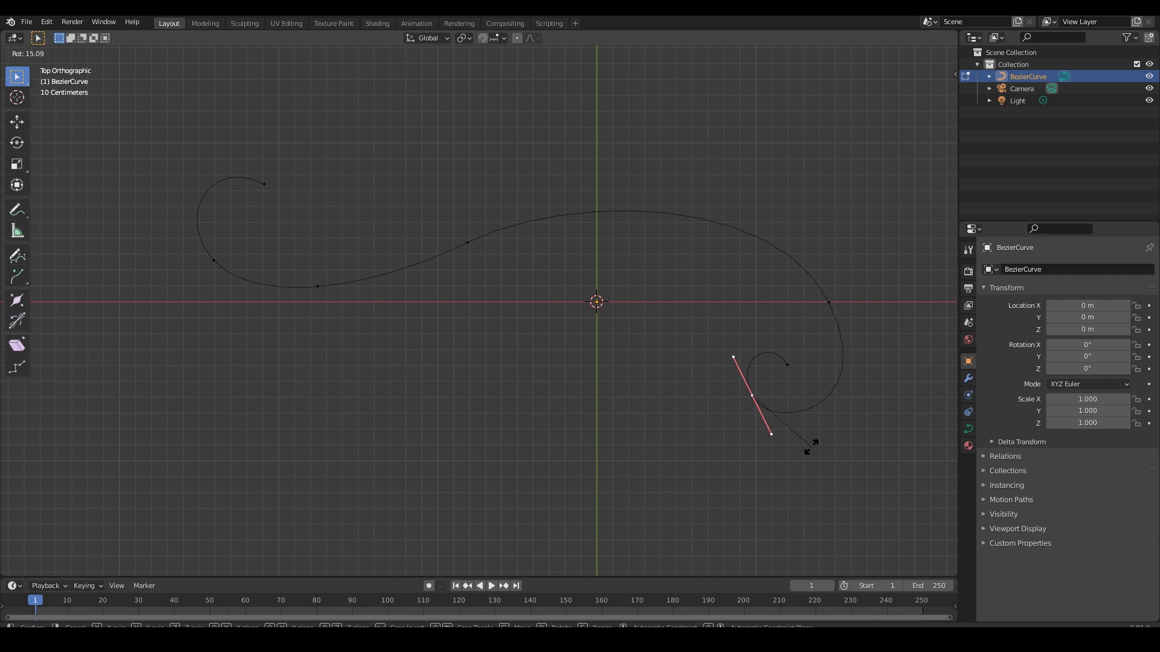
pyautogui.click(812, 447)
pyautogui.click(770, 478)
# - Extrude a new control point downward from the curve's upper-left end
pyautogui.keyDown('shift'); pyautogui.moveTo(440, 396); pyautogui.dragTo(511, 395, button='middle'); pyautogui.keyUp('shift')
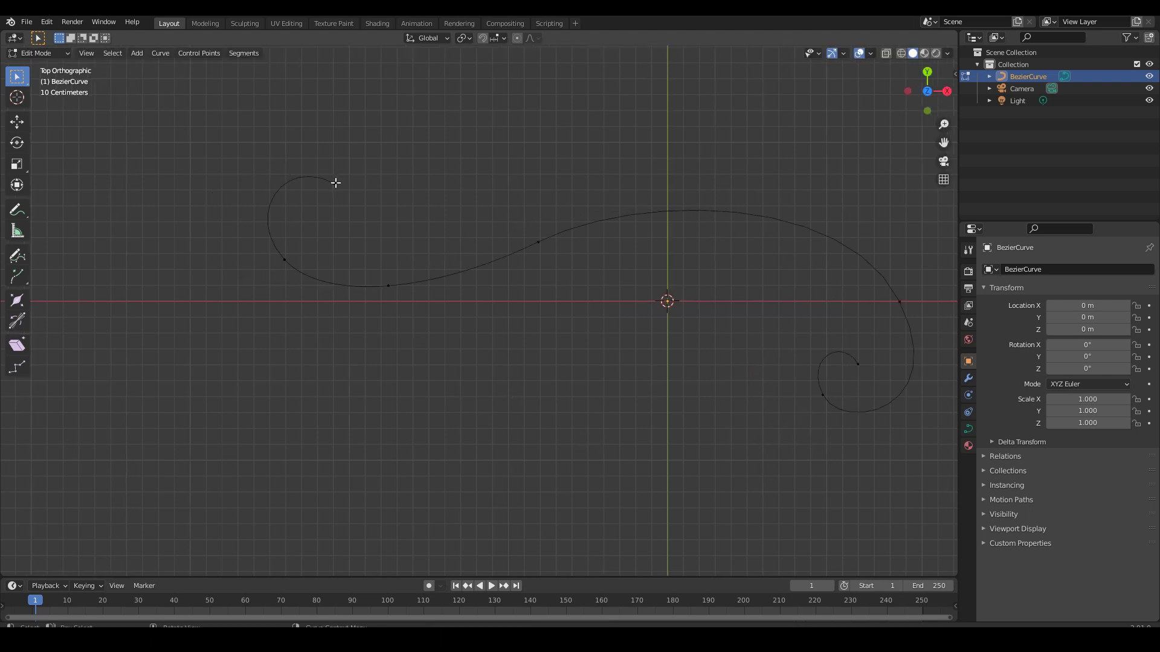
pyautogui.press('e')
pyautogui.click(338, 233)
# - Try extruding another control point from the new left end, and undo it
pyautogui.press('e')
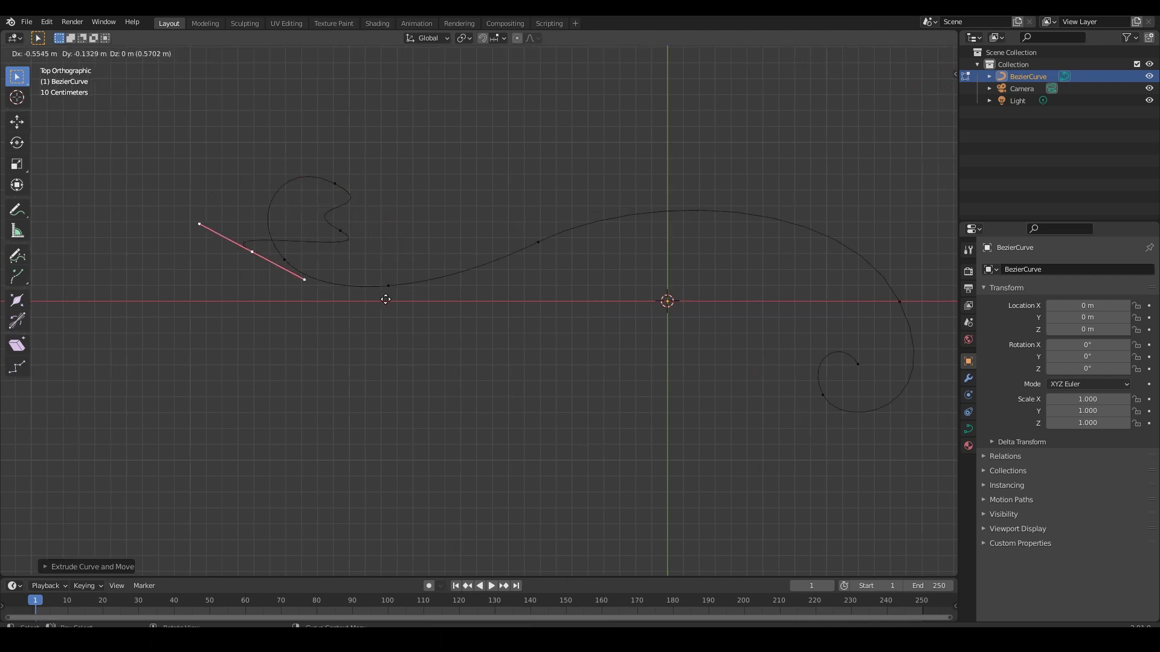
pyautogui.click(433, 297)
pyautogui.hotkey('ctrl', 'z')
# - Rotate and scale down the handles of the new left end point, and move it inward to form the curl
pyautogui.press('r')
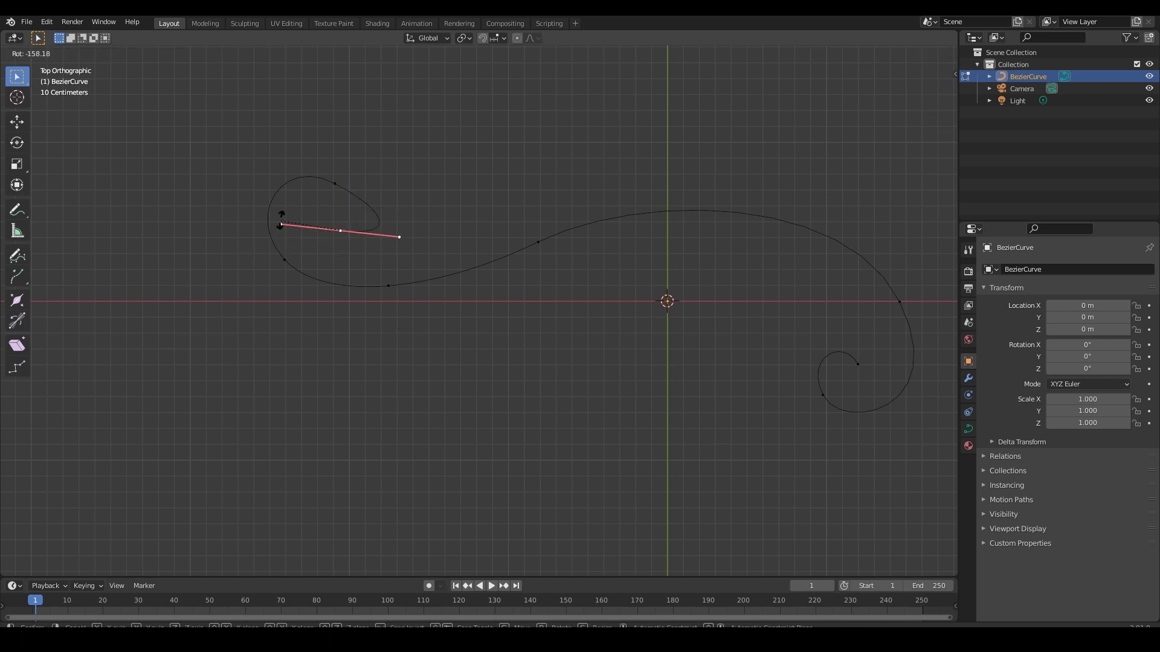
pyautogui.click(347, 230)
pyautogui.press('s')
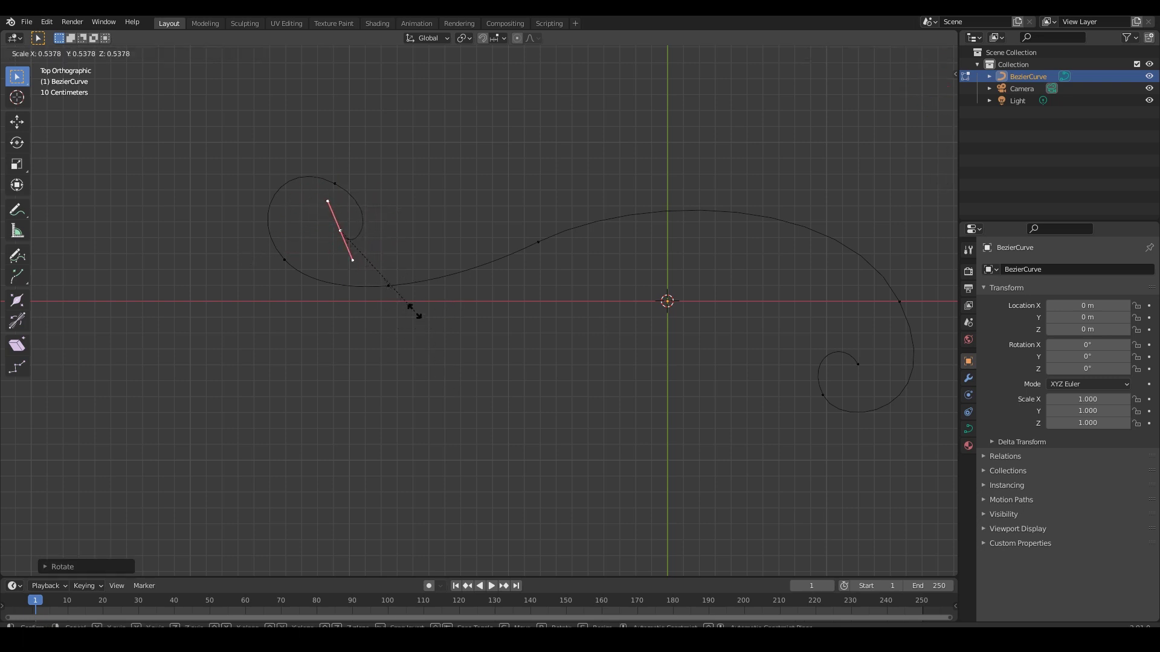
pyautogui.click(402, 304)
pyautogui.press('g')
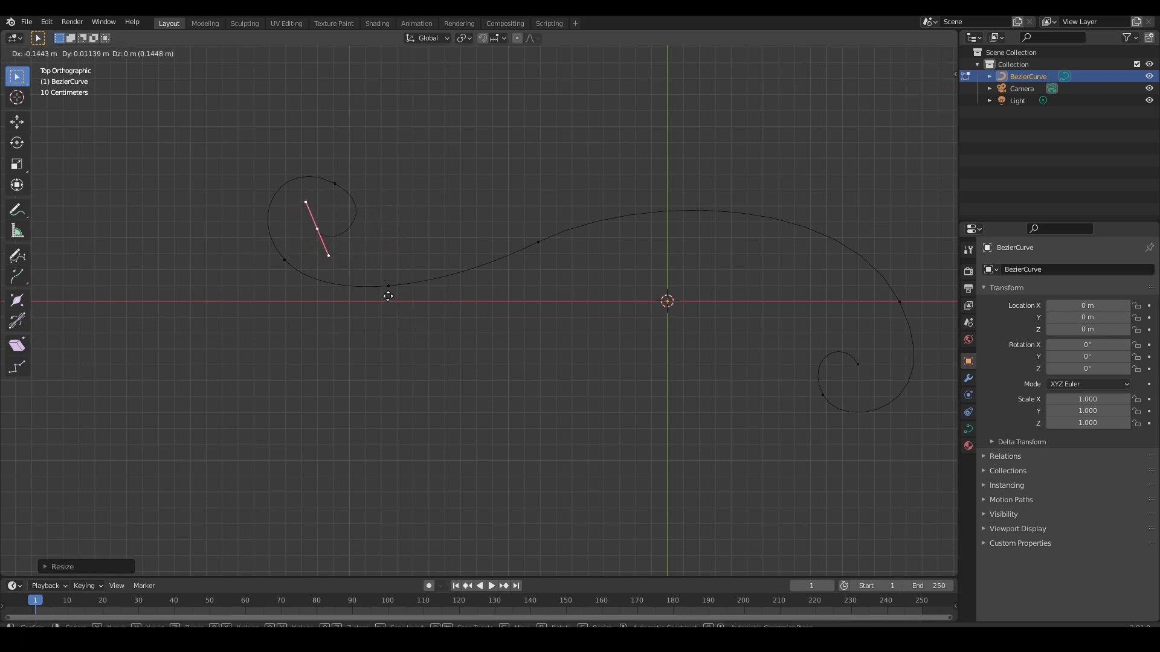
pyautogui.click(393, 292)
# - Scale the handles of the control point before the left end to about 0.75, and move the end point to tighten the curl
pyautogui.click(339, 186)
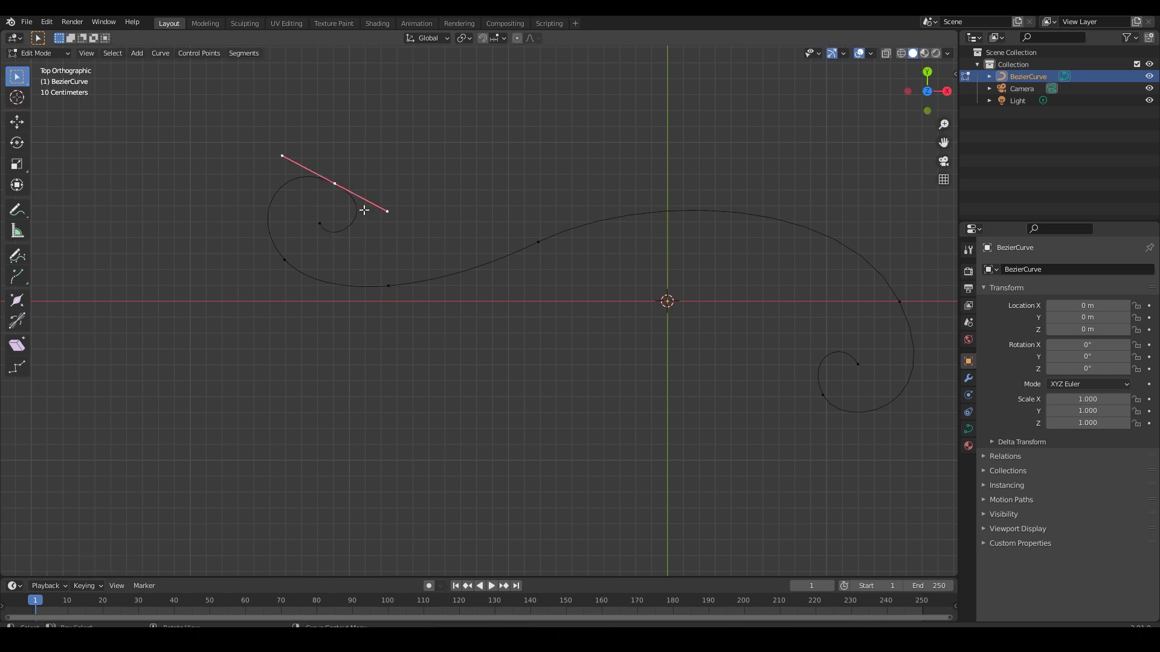
pyautogui.press('s')
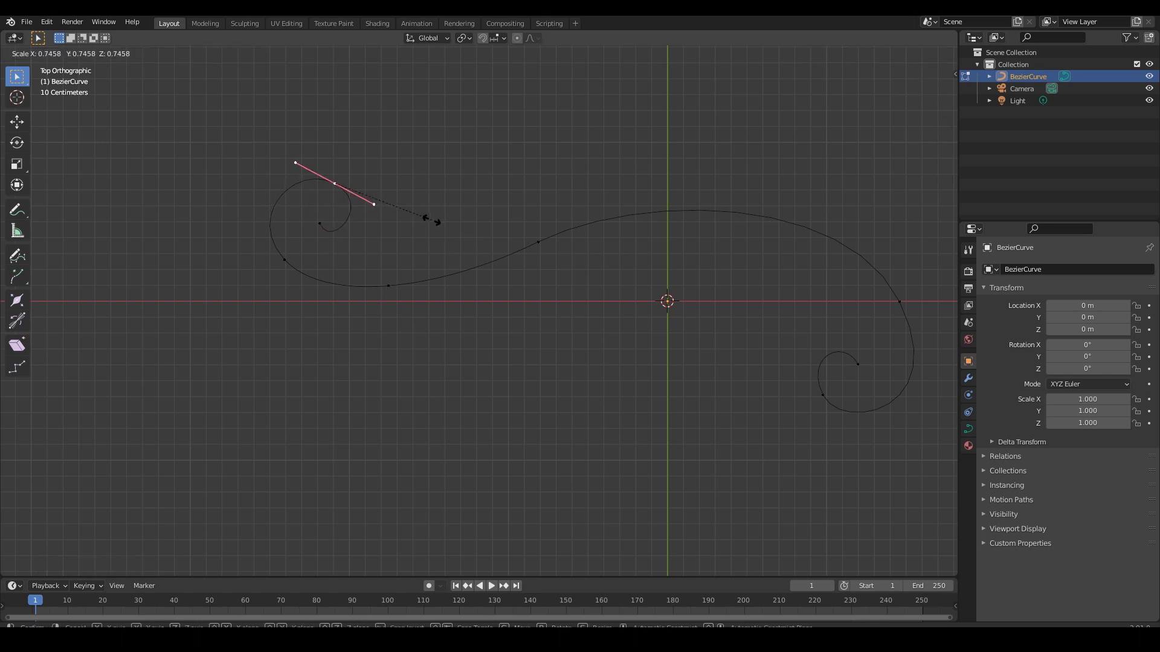
pyautogui.click(431, 220)
pyautogui.press('g')
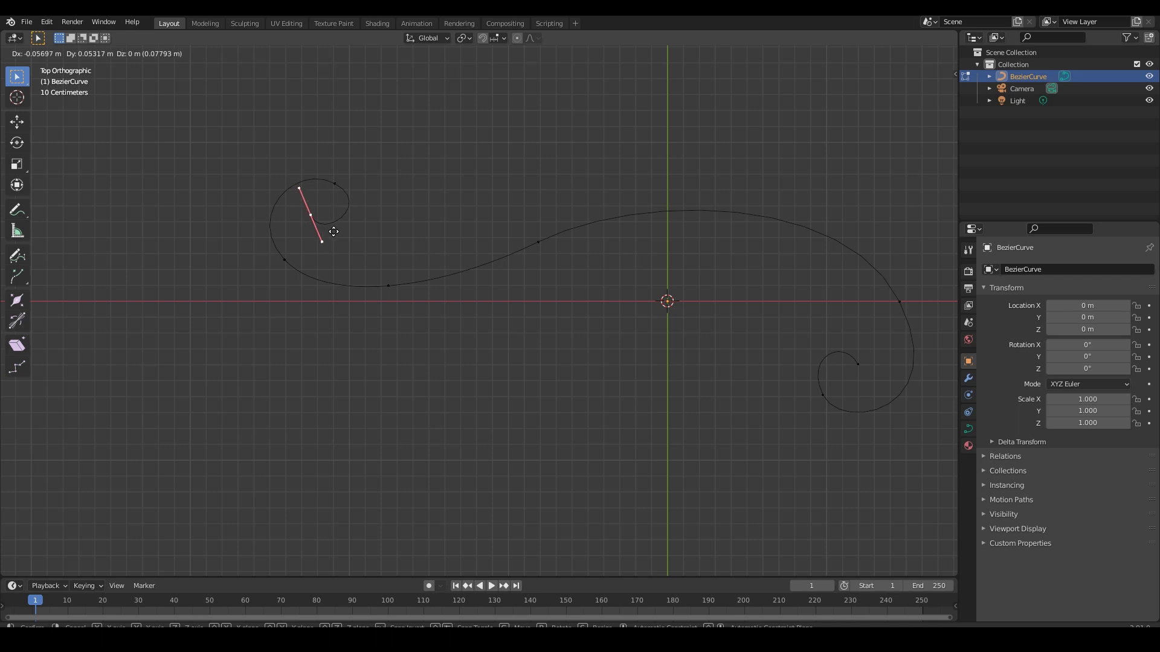
pyautogui.click(338, 232)
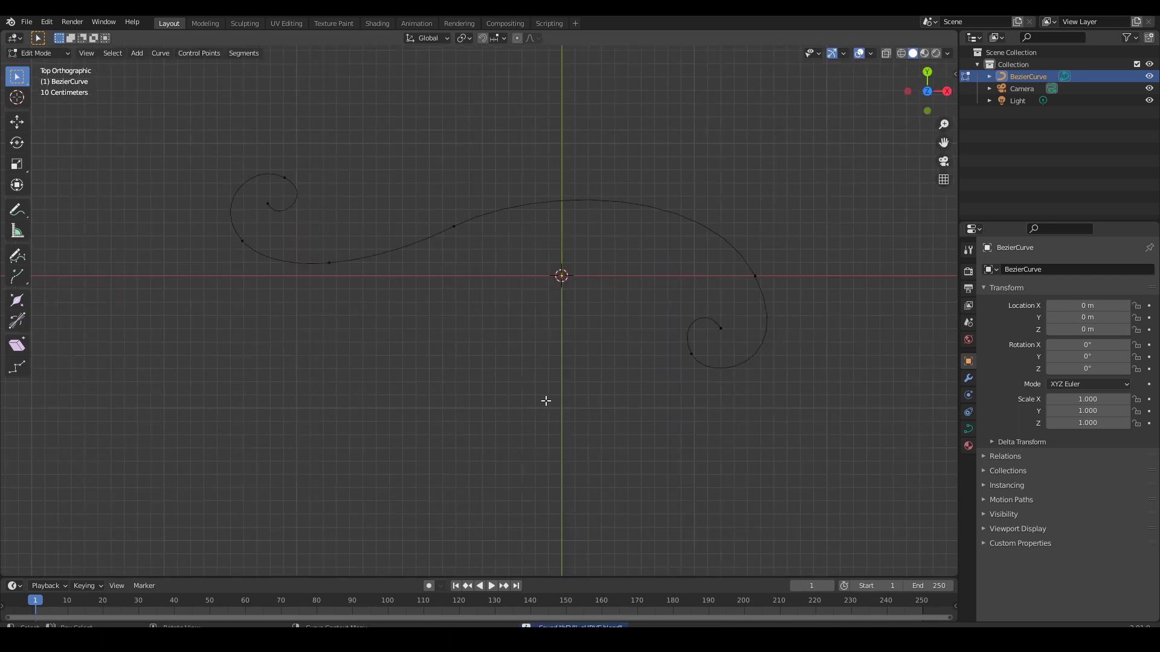
# - Return to Object Mode, select the Bezier curve, and open the Geometry and Bevel settings of its curve data
pyautogui.press('Tab')
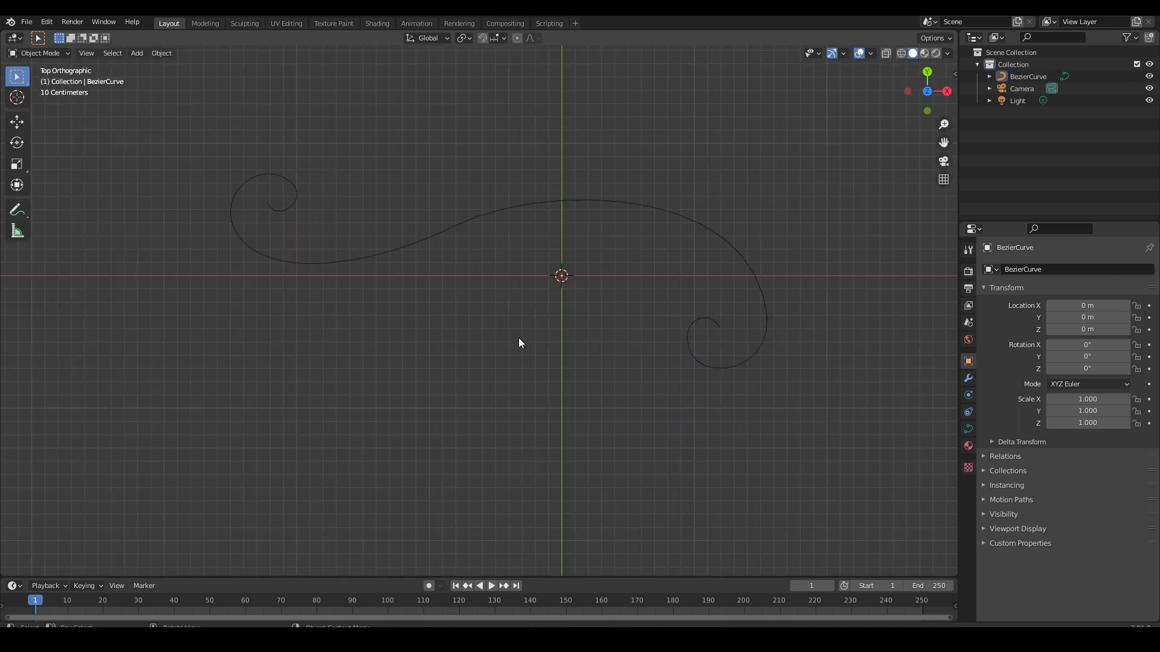
pyautogui.click(761, 295)
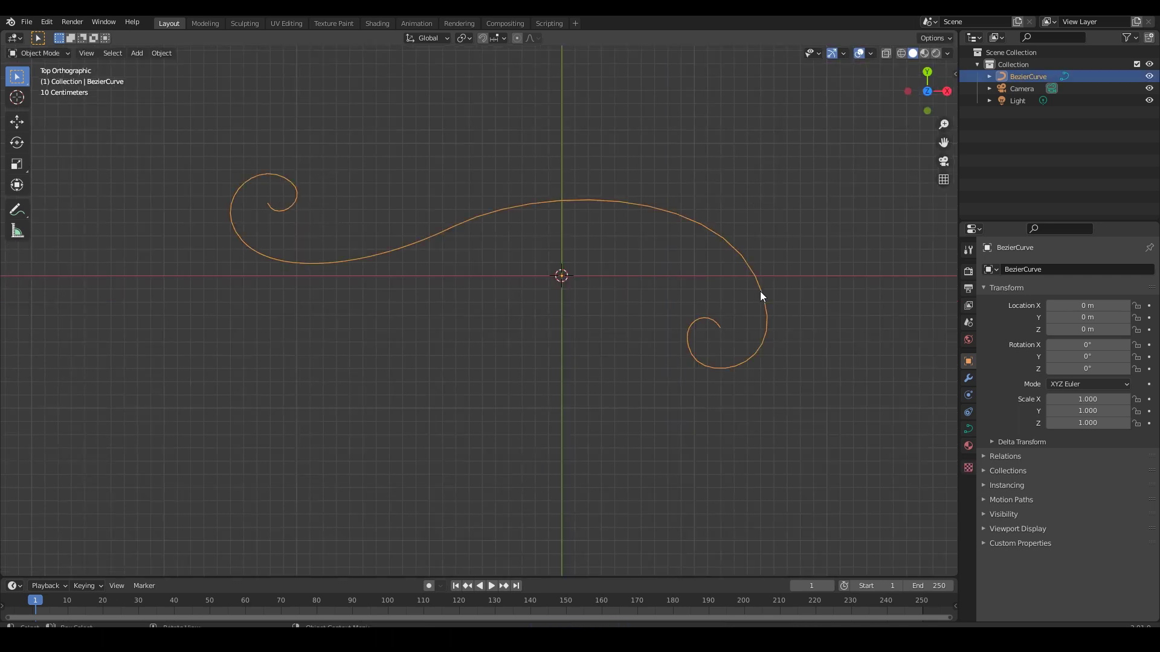
pyautogui.click(968, 429)
pyautogui.click(1011, 479)
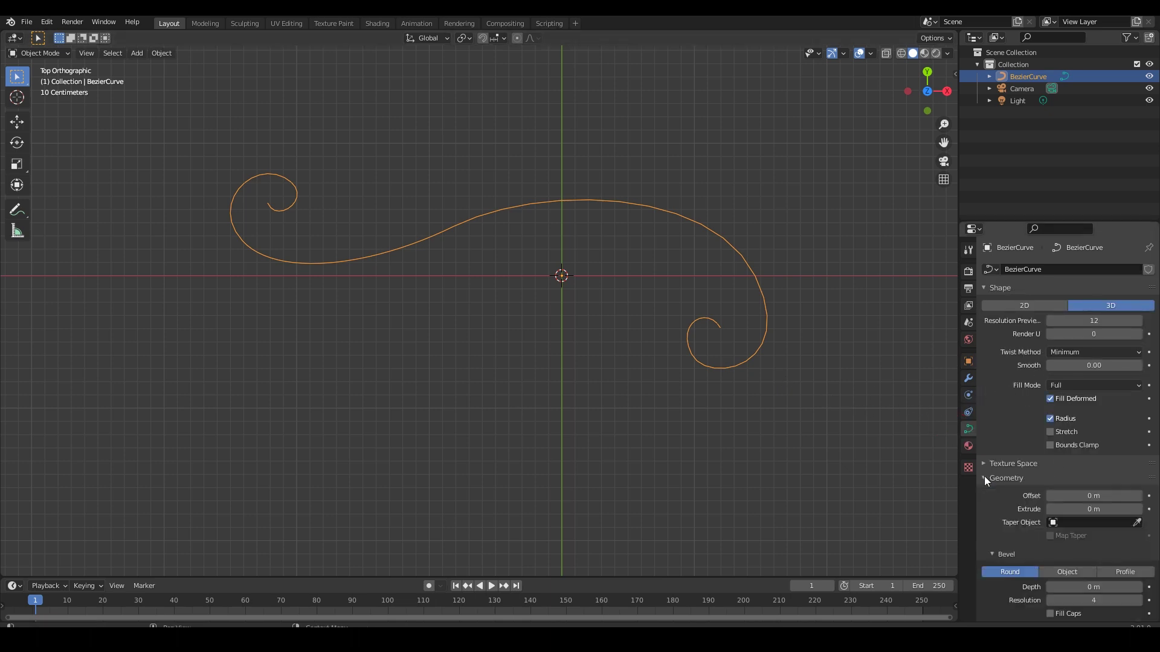
pyautogui.scroll(-5, 1002, 372)
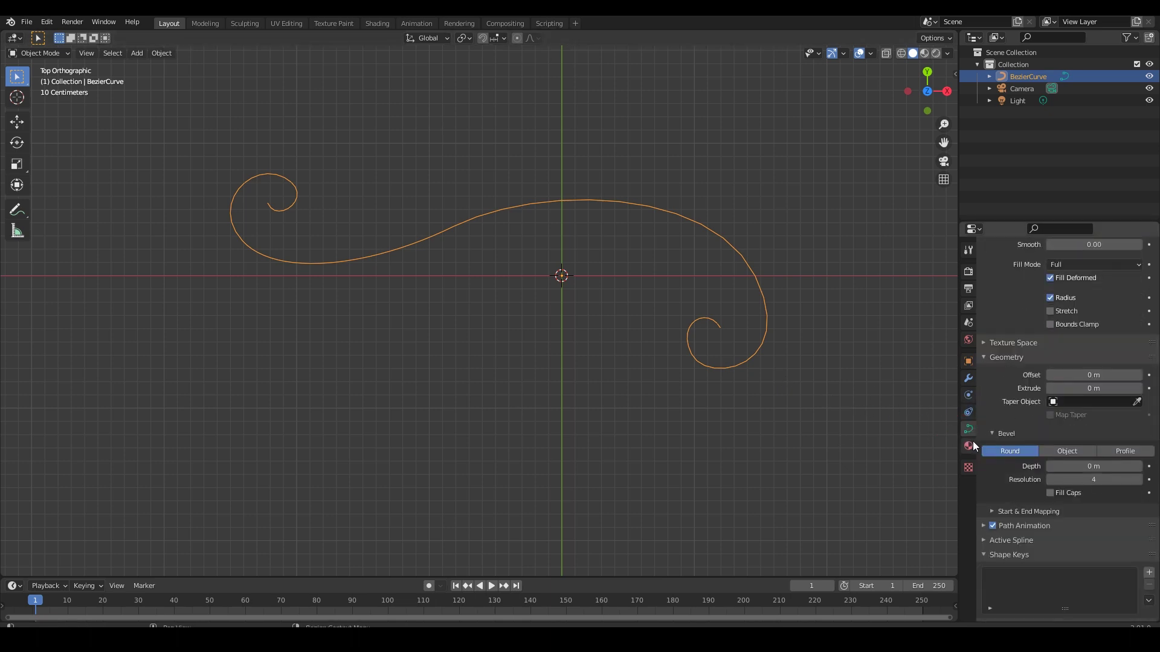
pyautogui.scroll(-1, 981, 383)
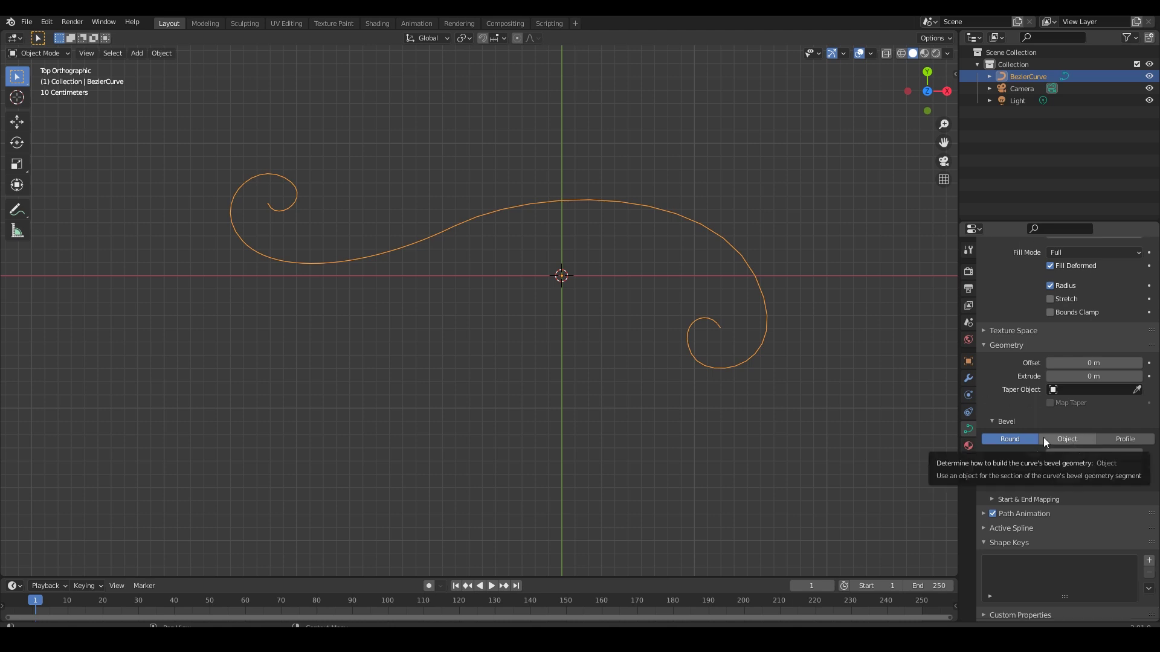
# - Try a round bevel depth on the curve, undo it, and set the bevel type to Object
pyautogui.moveTo(1140, 455); pyautogui.dragTo(1153, 456)
pyautogui.hotkey('ctrl', 'z')
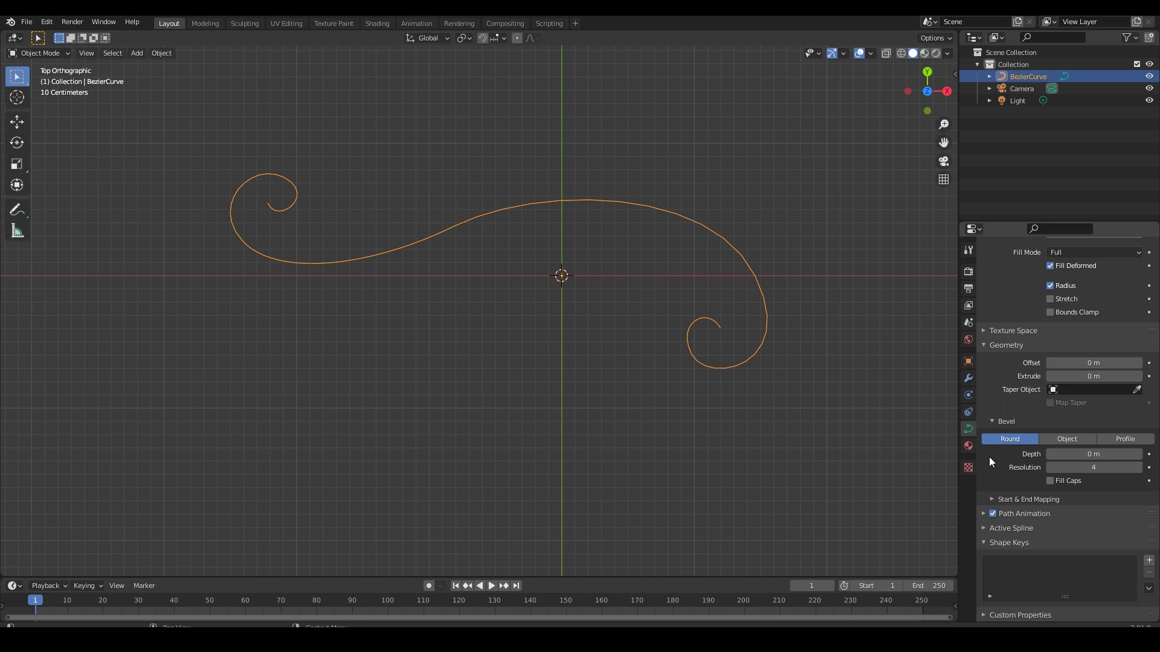
pyautogui.click(1068, 439)
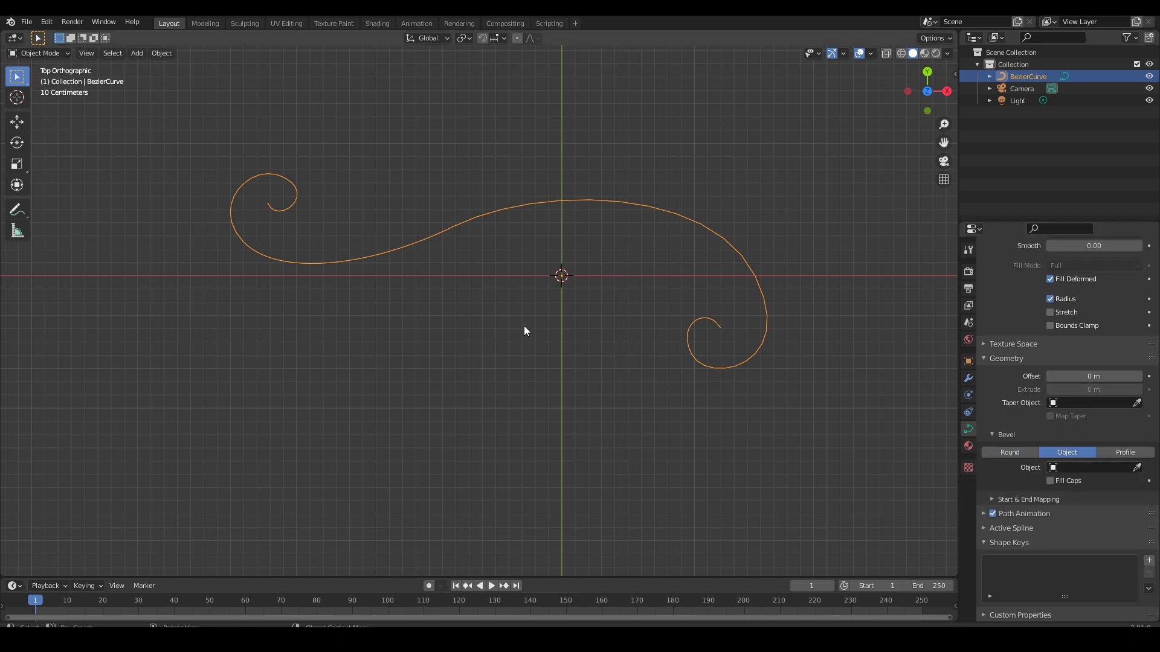
# - Add a Bezier circle, scale it down, and move it beside the curve's right curl
pyautogui.hotkey('shift', 'a')
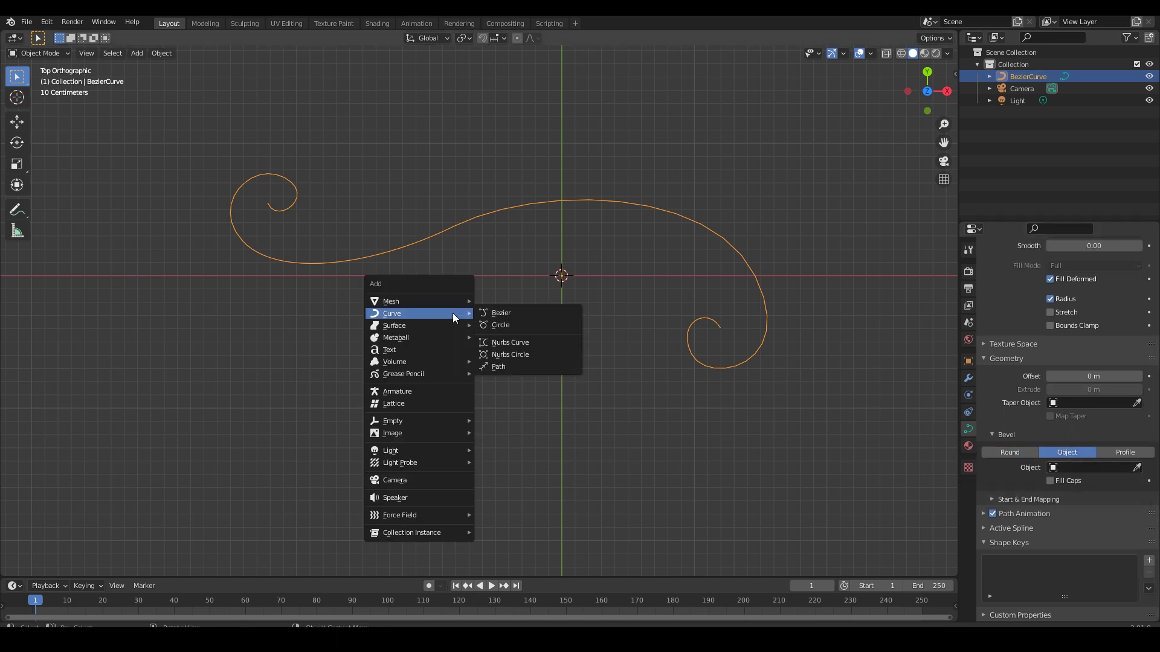
pyautogui.click(514, 325)
pyautogui.press('s')
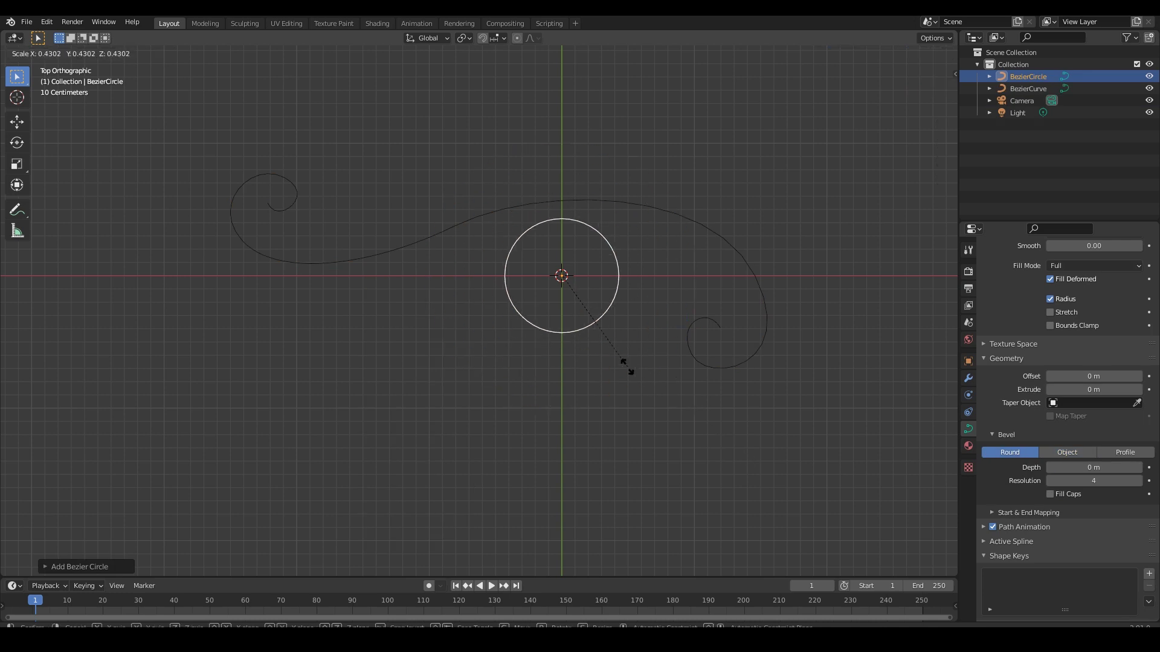
pyautogui.click(591, 324)
pyautogui.press('g')
pyautogui.click(665, 364)
# - Select the small Bezier circle beside the right curl and delete it
pyautogui.click(708, 367)
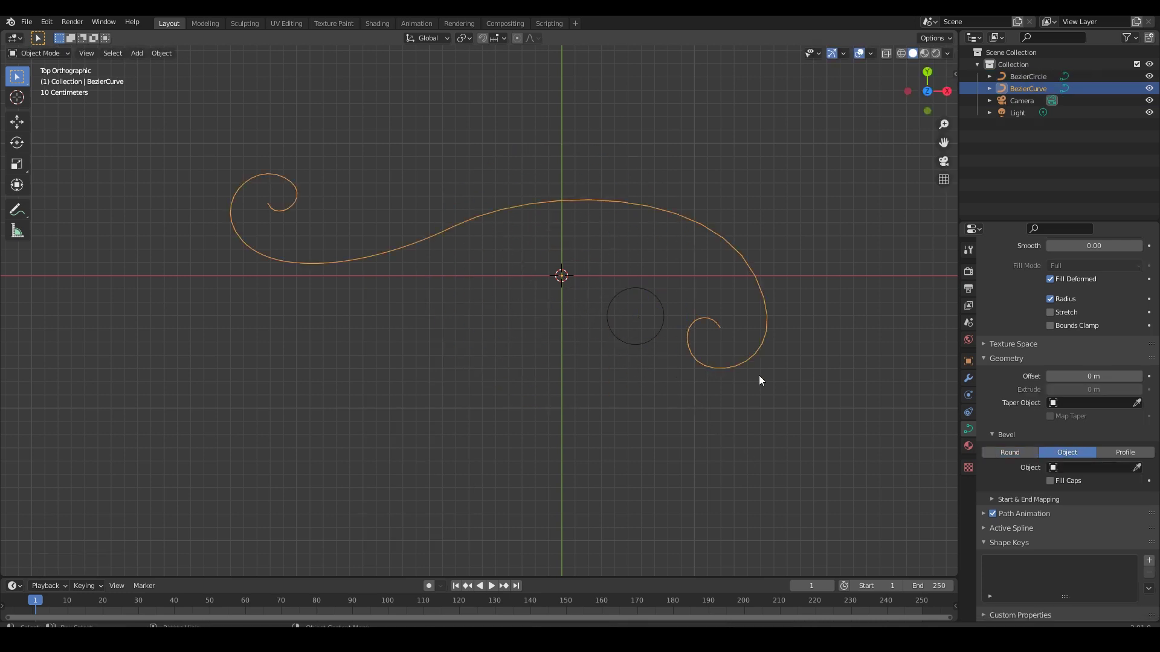
pyautogui.click(662, 327)
pyautogui.hotkey('ctrl', 'z')
pyautogui.click(639, 368)
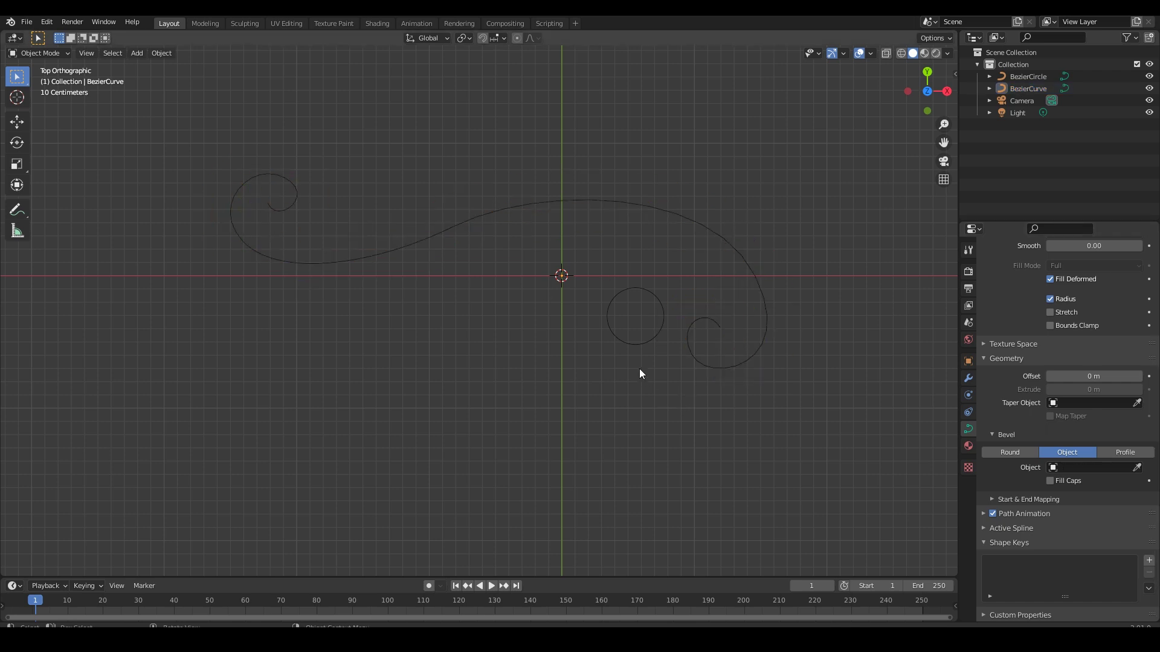
pyautogui.click(633, 343)
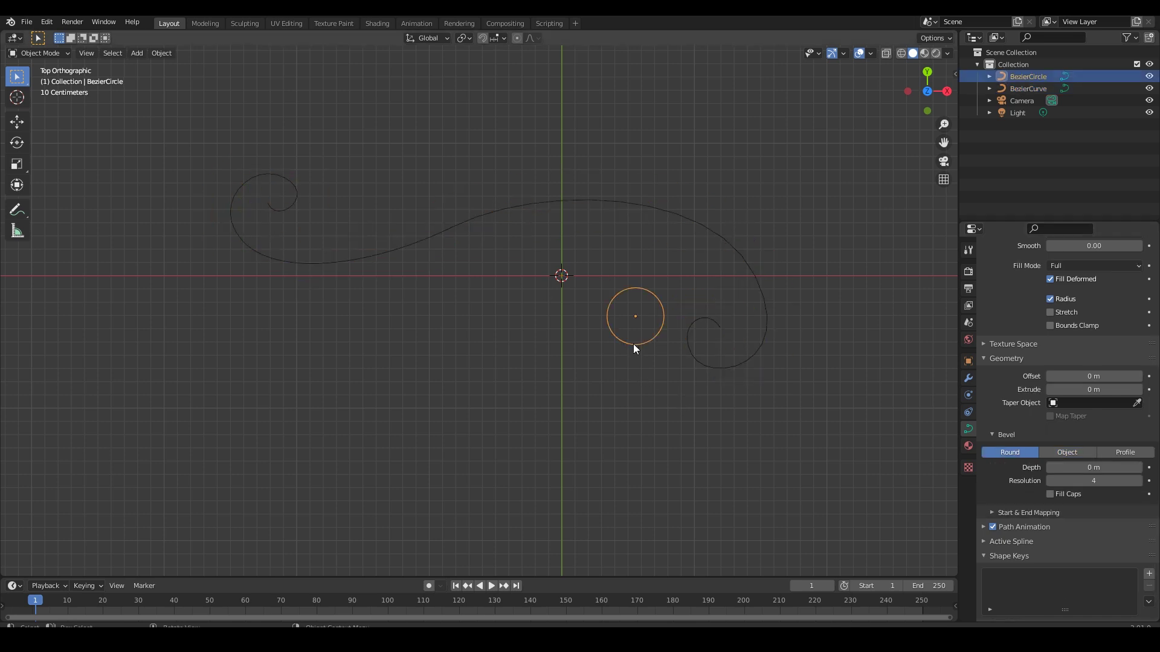
pyautogui.press('Delete')
# - Select the S-shaped curve and set its bevel type to Profile, bringing the profile graph into view
pyautogui.click(755, 354)
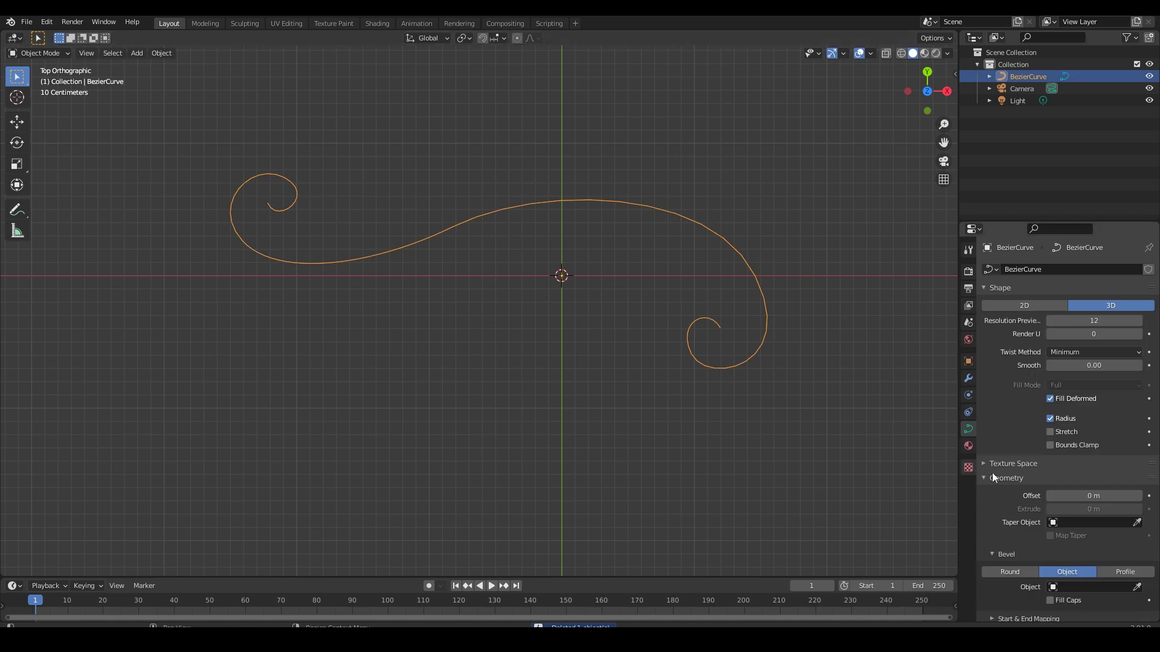
pyautogui.scroll(-5, 1096, 469)
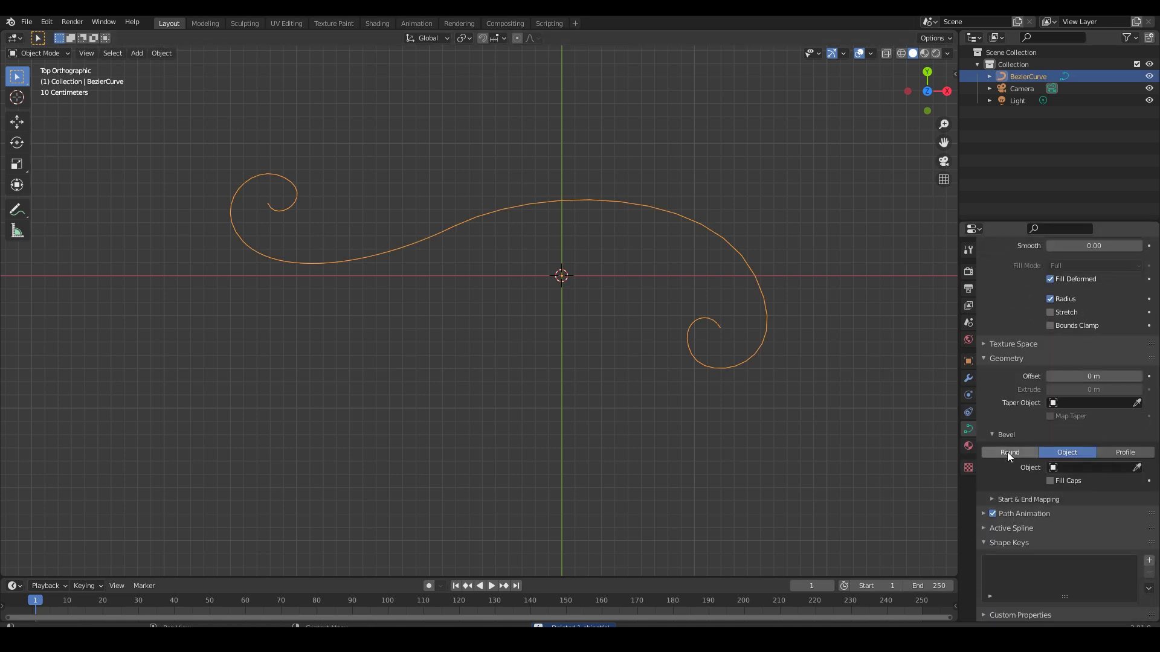
pyautogui.click(1125, 452)
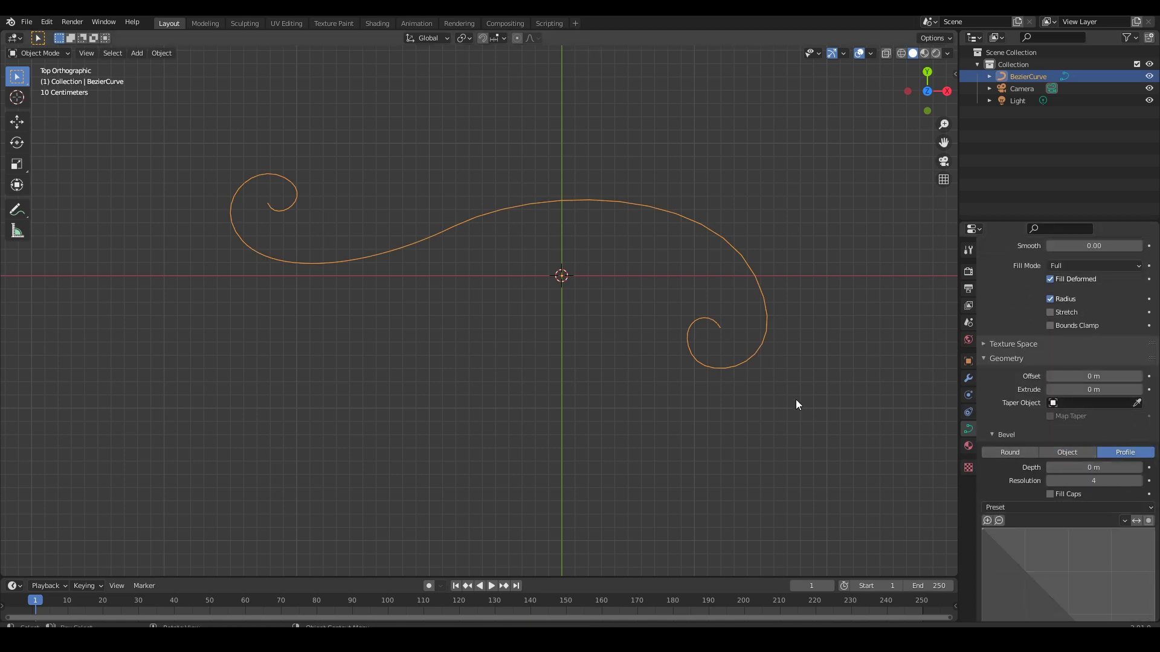
pyautogui.scroll(-7, 1085, 517)
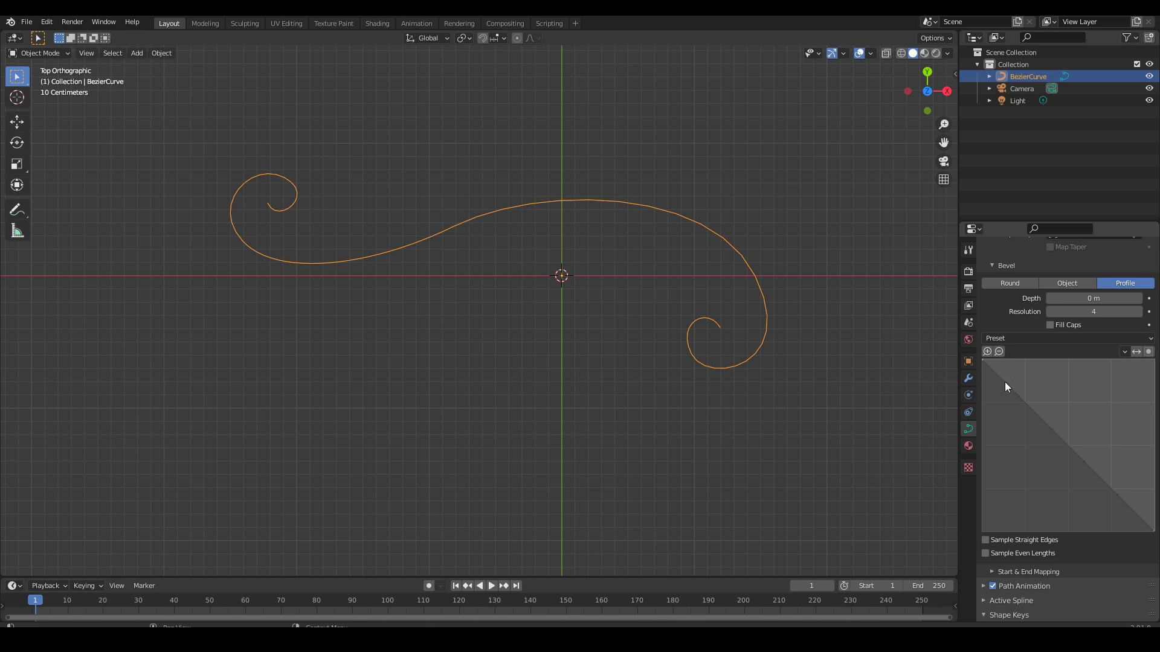
# - Try a 0.17 m profile bevel depth, adding a profile point near X 0.23, Y 0.92 and giving it and the start point vector handles
pyautogui.moveTo(1093, 299); pyautogui.dragTo(1136, 298)
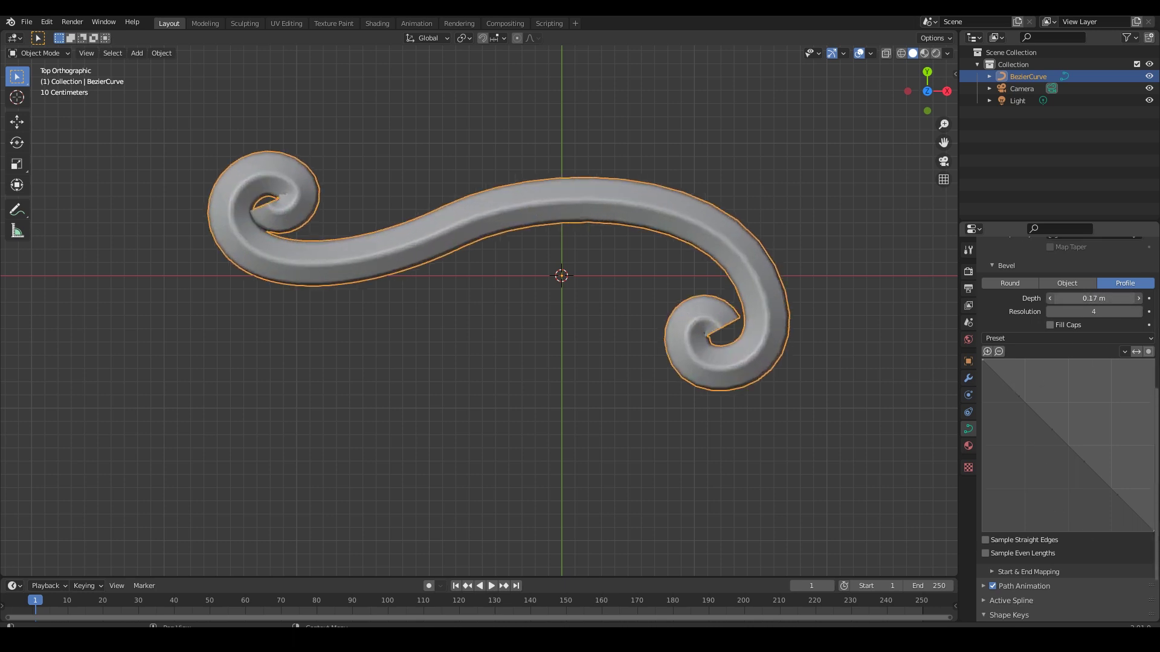
pyautogui.moveTo(690, 389)
pyautogui.mouseDown(button='middle')
pyautogui.moveTo(738, 277)
pyautogui.moveTo(507, 300)
pyautogui.moveTo(686, 342)
pyautogui.moveTo(714, 409)
pyautogui.moveTo(708, 382)
pyautogui.mouseUp(button='middle')
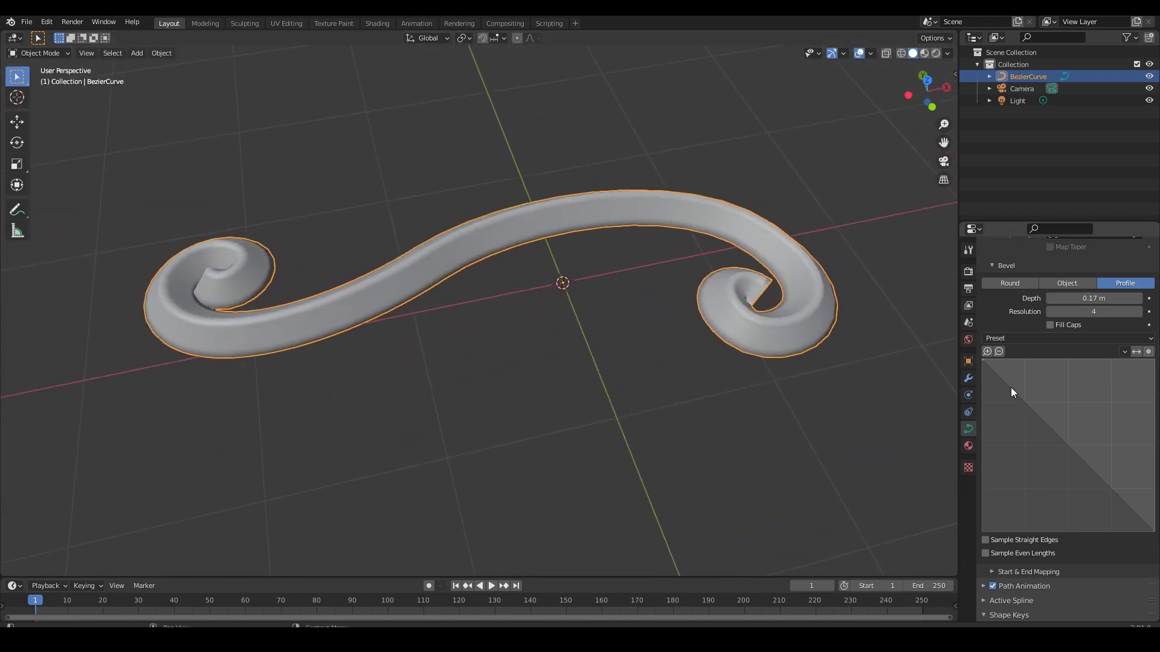
pyautogui.moveTo(1010, 387)
pyautogui.mouseDown()
pyautogui.moveTo(1038, 371)
pyautogui.moveTo(1022, 373)
pyautogui.mouseUp()
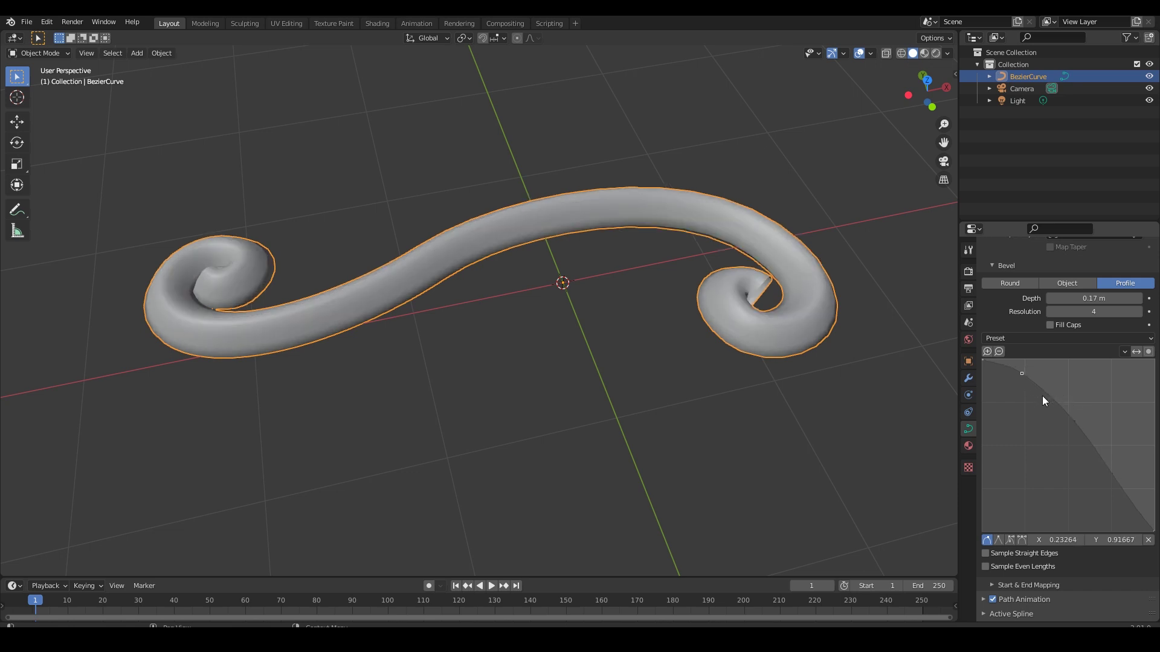
pyautogui.click(998, 540)
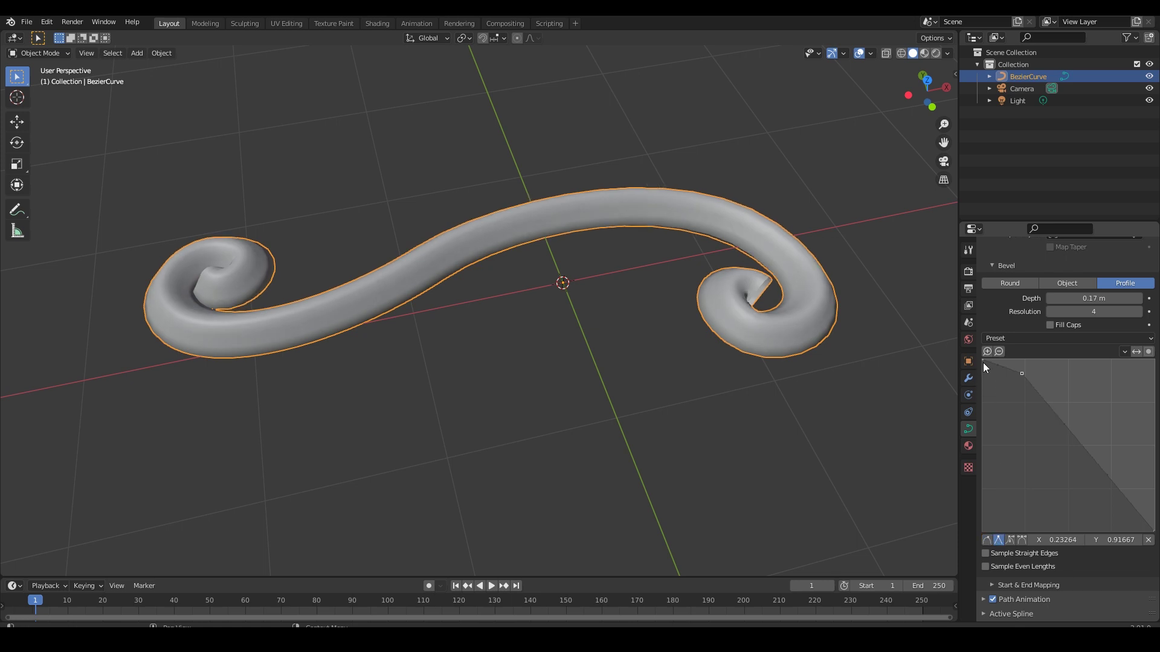
pyautogui.click(984, 361)
pyautogui.click(998, 541)
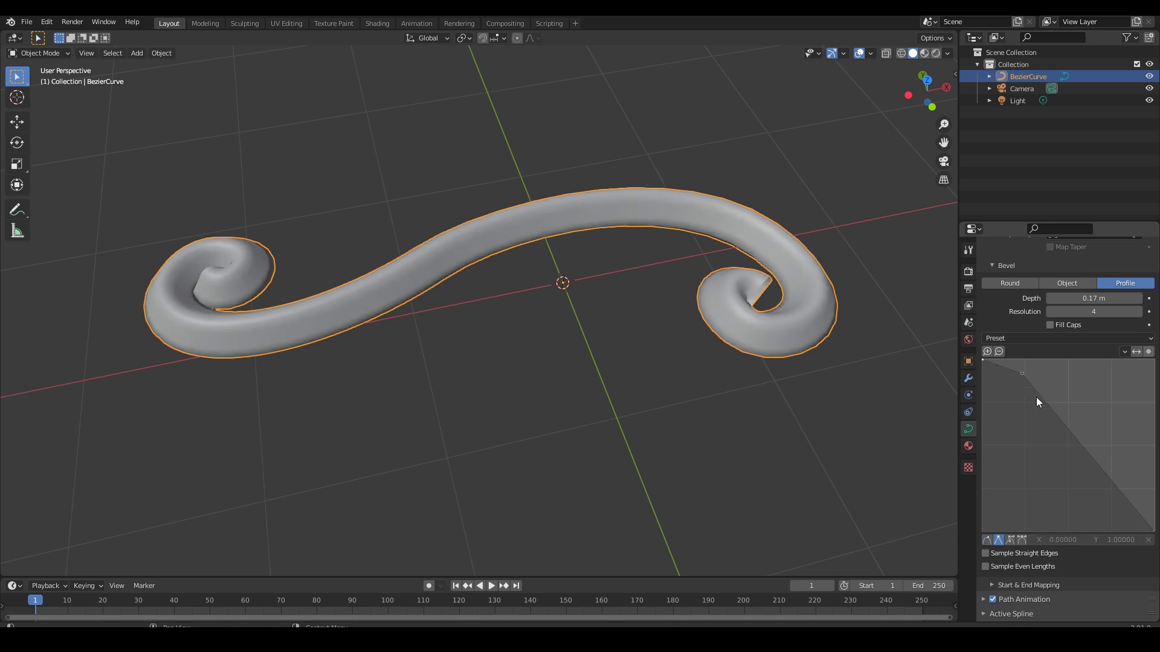
# - Try adding more points along the bevel profile to form ridges, and undo the profile and depth changes
pyautogui.moveTo(1052, 410); pyautogui.dragTo(1025, 411)
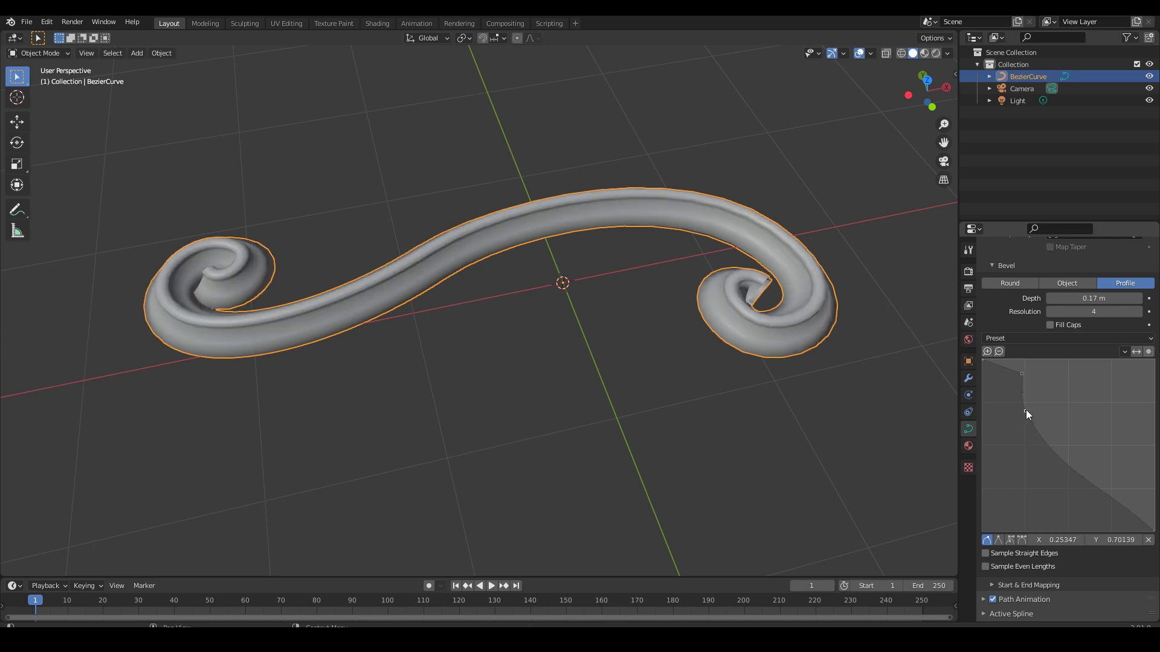
pyautogui.moveTo(716, 393); pyautogui.dragTo(692, 367, button='middle')
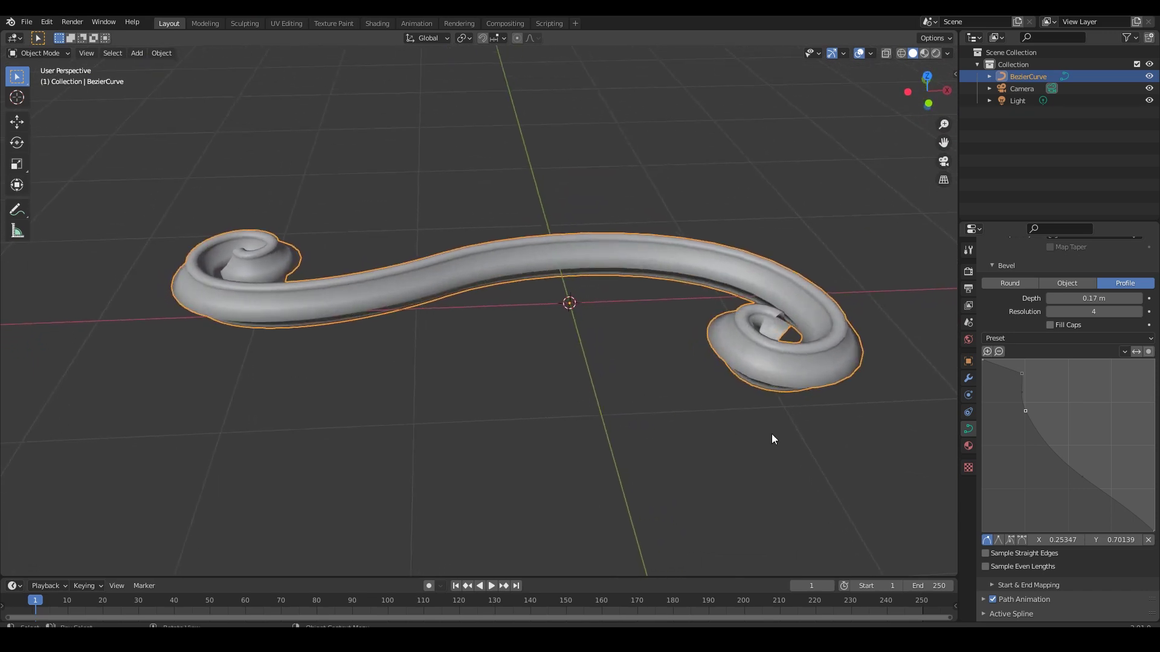
pyautogui.moveTo(811, 378); pyautogui.dragTo(702, 536, button='middle')
pyautogui.moveTo(628, 467); pyautogui.dragTo(696, 434, button='middle')
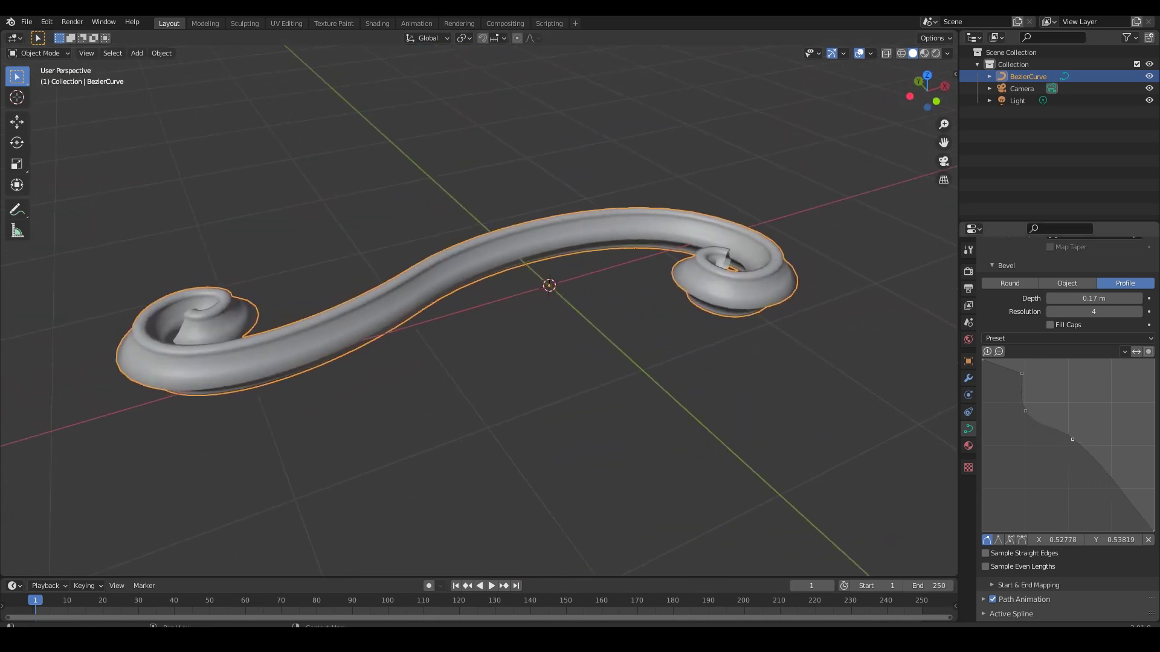
pyautogui.moveTo(1054, 426); pyautogui.dragTo(1050, 423)
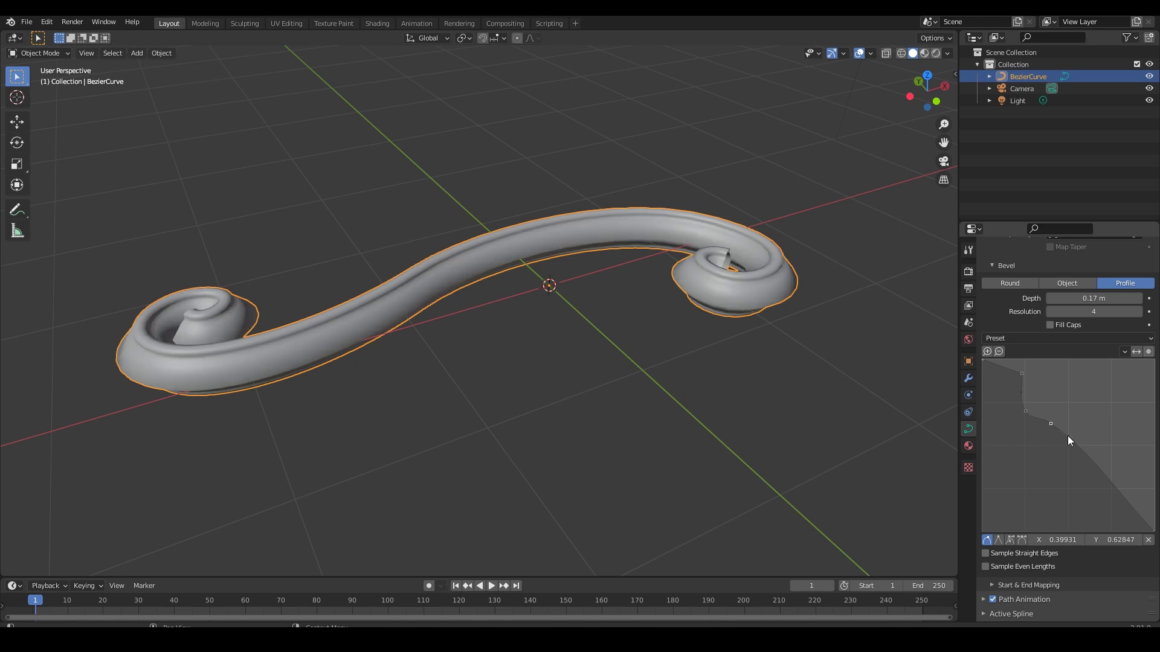
pyautogui.click(1064, 453)
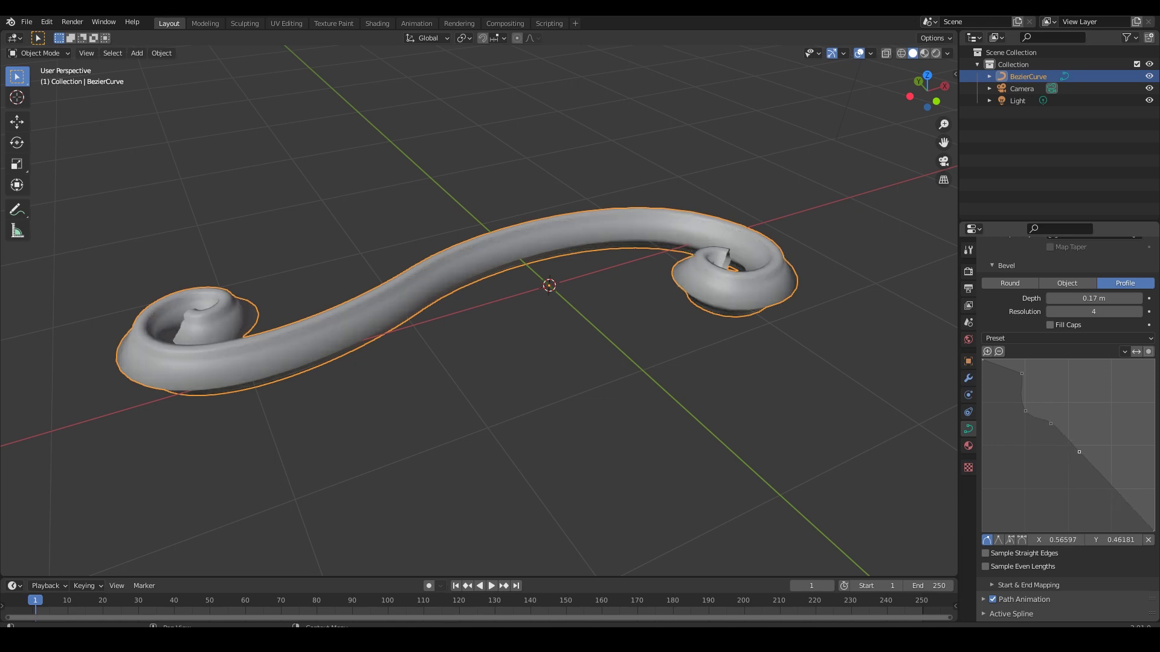
pyautogui.moveTo(1082, 427); pyautogui.dragTo(1077, 424)
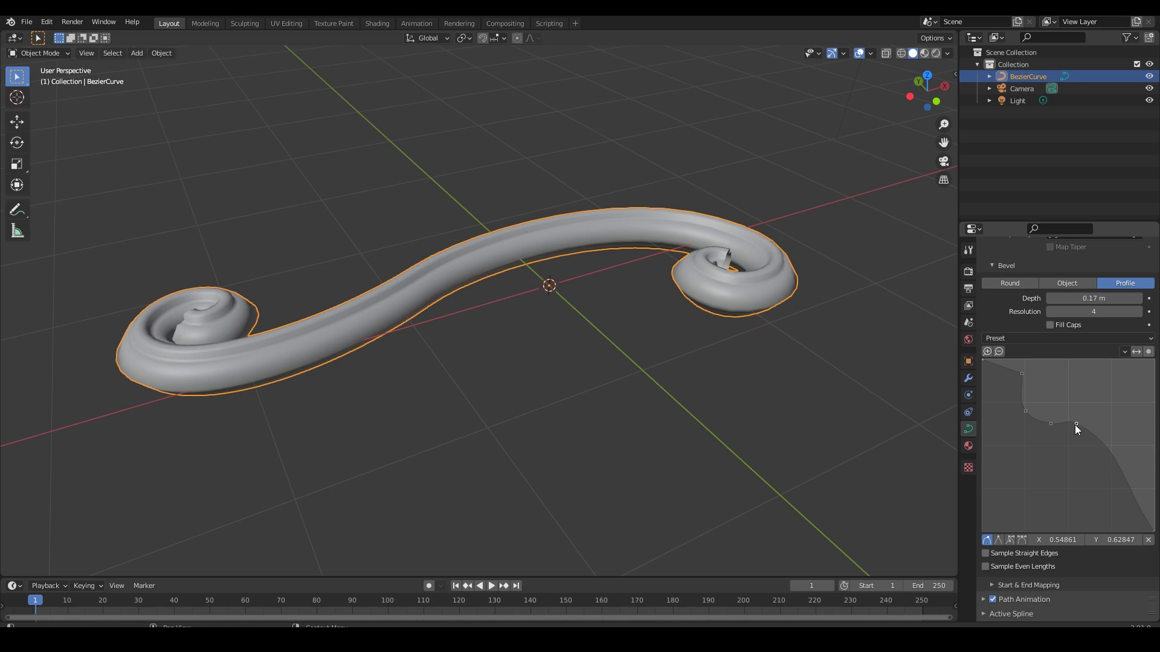
pyautogui.moveTo(694, 450); pyautogui.dragTo(643, 427, button='middle')
pyautogui.hotkey('ctrl', 'z')
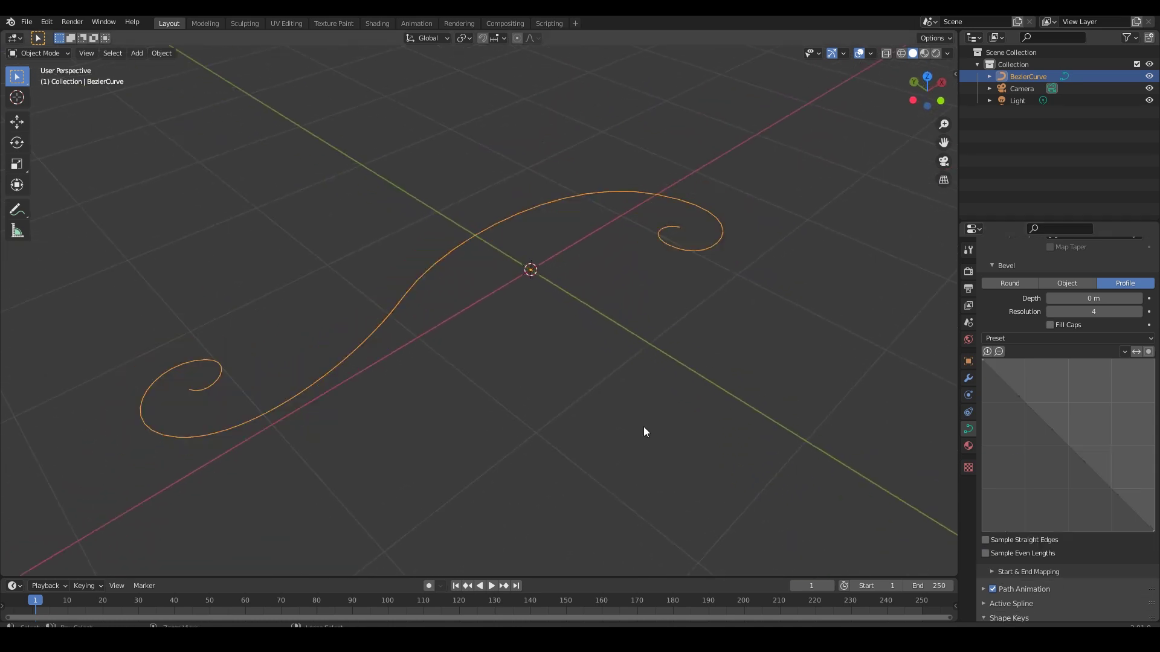
pyautogui.moveTo(1013, 390); pyautogui.dragTo(1040, 405)
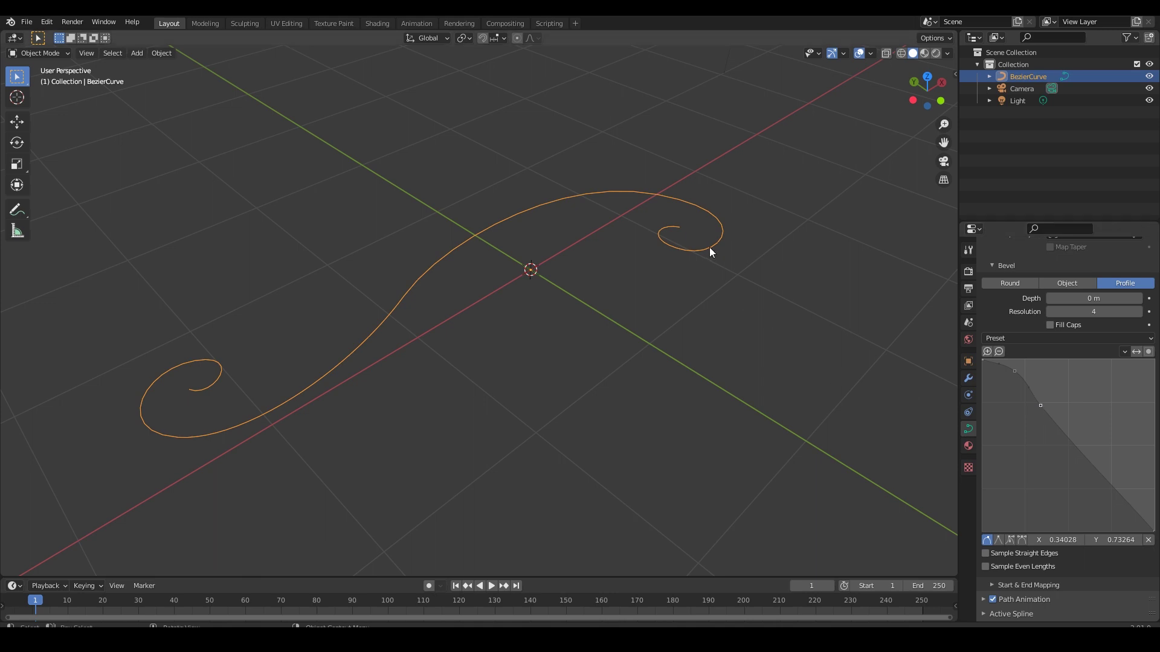
pyautogui.click(763, 343)
pyautogui.hotkey('ctrl', 'z')
pyautogui.hotkey('ctrl', 'z')
pyautogui.hotkey('ctrl', 'z')
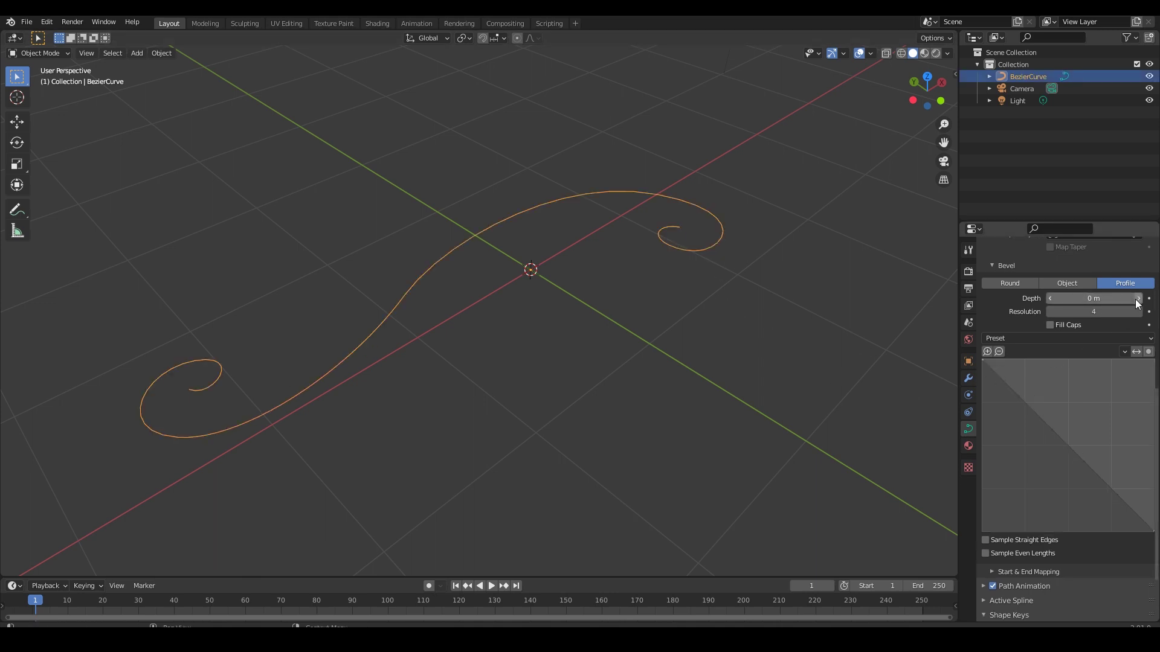
# - Set the bevel depth to 0.17 m, add a point near the profile's start, and give it and the start point vector handles
pyautogui.moveTo(1136, 300); pyautogui.dragTo(1155, 300)
pyautogui.moveTo(1009, 388); pyautogui.dragTo(1026, 363)
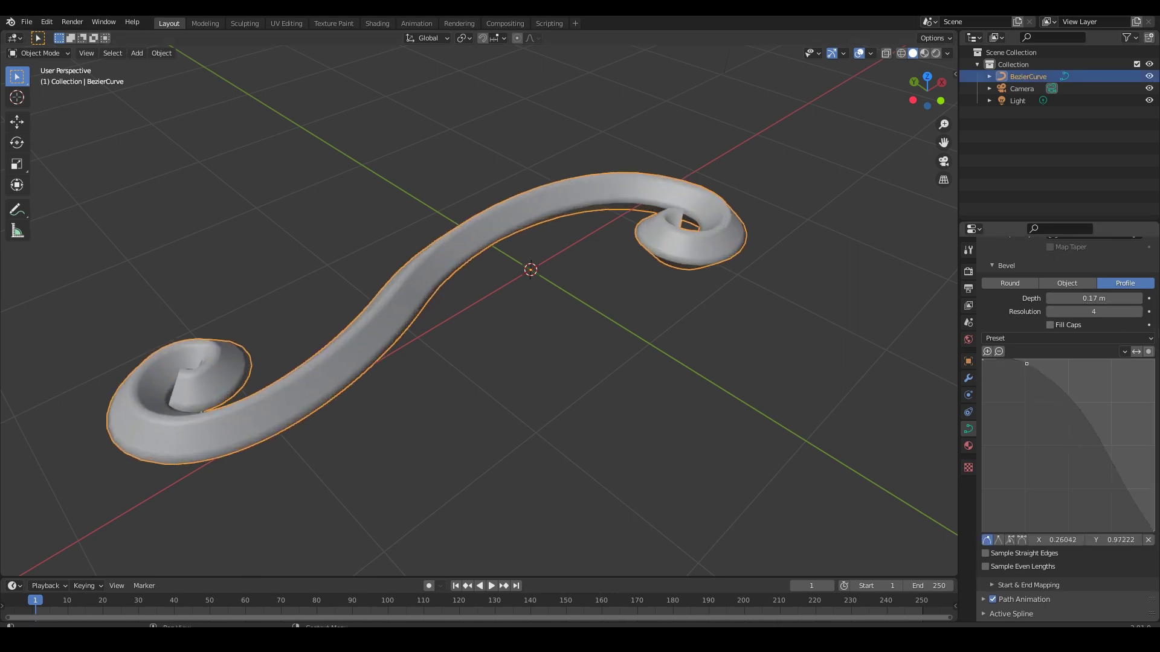
pyautogui.click(998, 540)
pyautogui.click(983, 362)
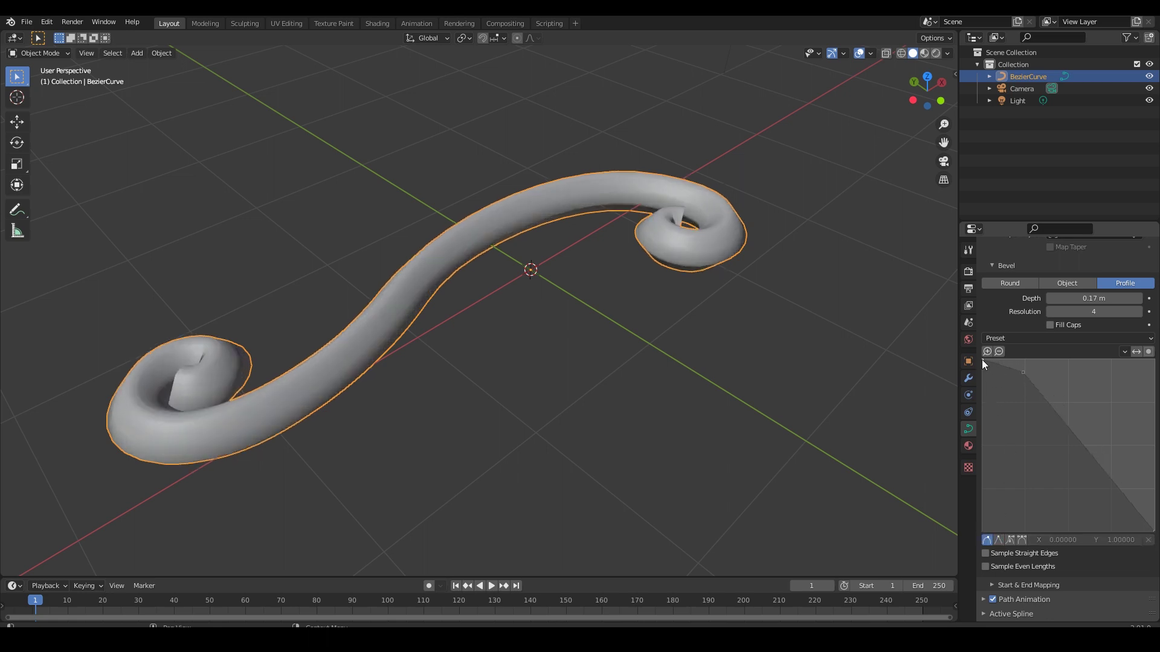
pyautogui.click(998, 542)
# - Add two more bevel profile points, near X 0.35, Y 0.71 and X 0.57, Y 0.64, to form a stepped ridge
pyautogui.moveTo(739, 353); pyautogui.dragTo(667, 393, button='middle')
pyautogui.scroll(2, 667, 394)
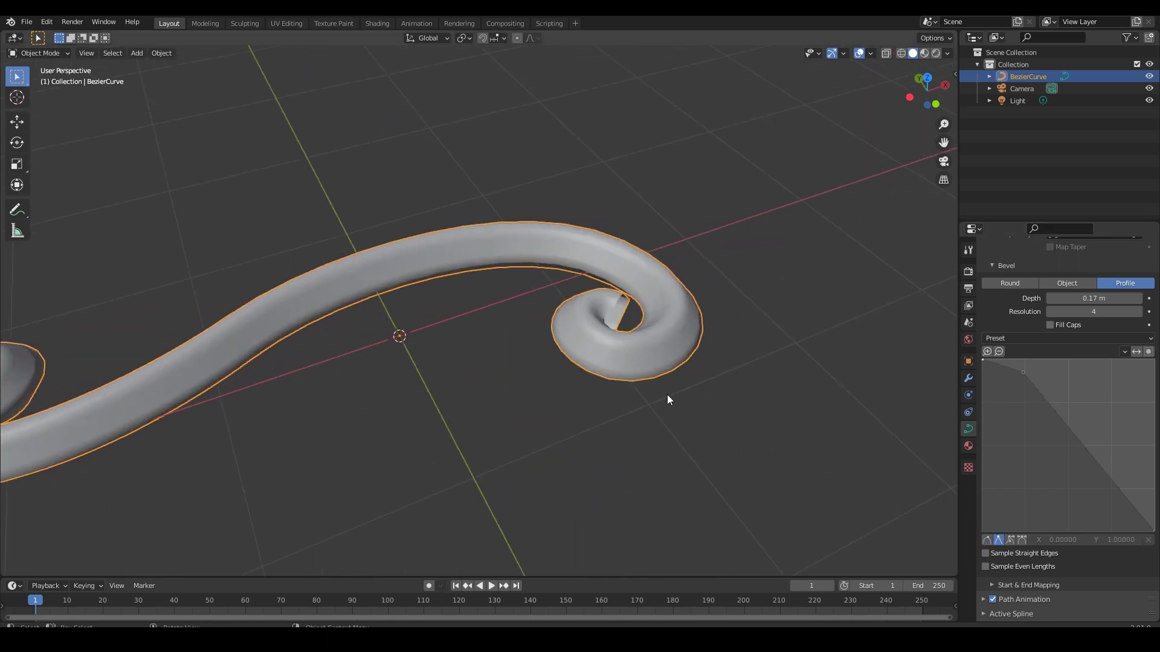
pyautogui.moveTo(1052, 407); pyautogui.dragTo(1061, 431)
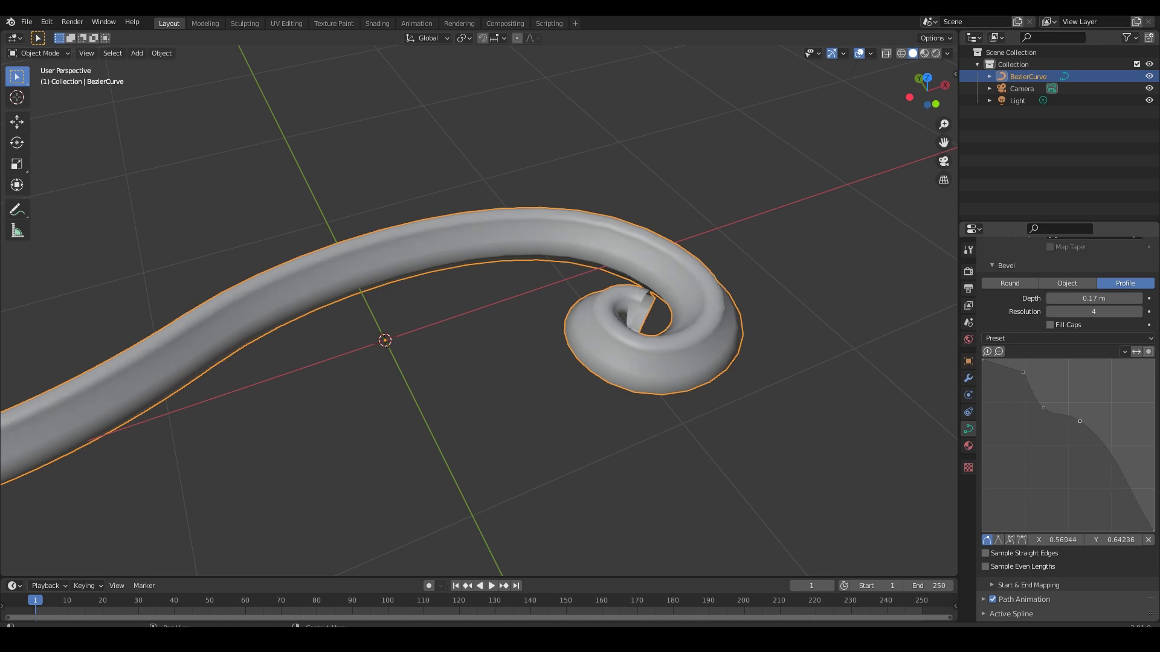
pyautogui.scroll(-1, 622, 414)
pyautogui.keyDown('shift'); pyautogui.moveTo(597, 416); pyautogui.dragTo(748, 408, button='middle'); pyautogui.keyUp('shift')
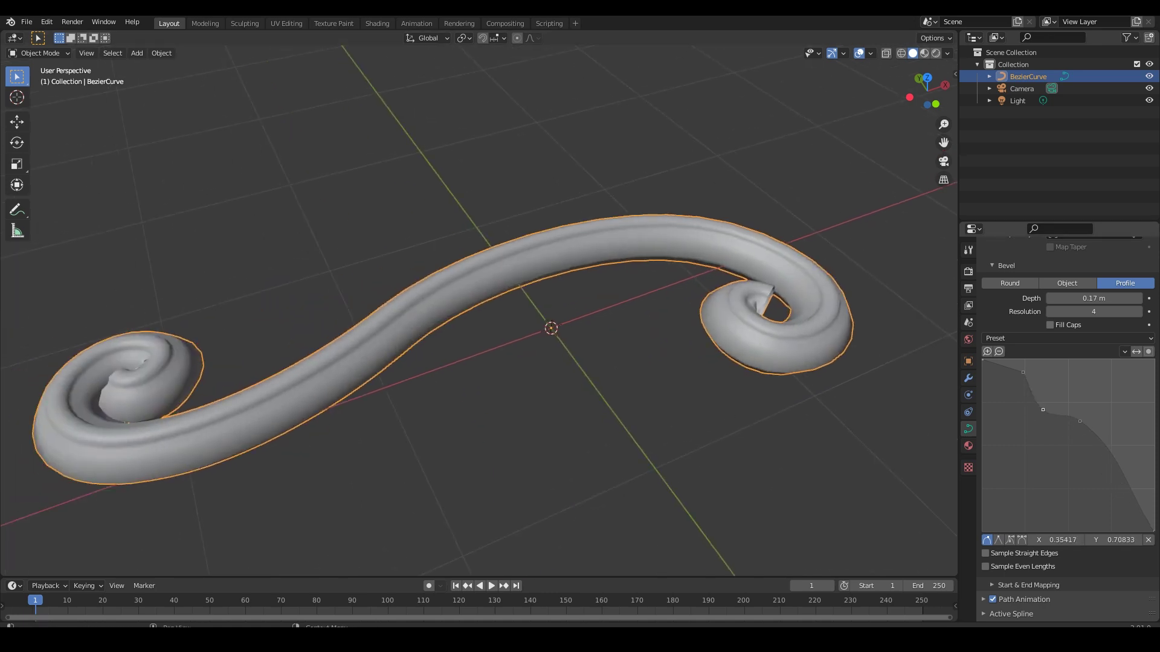
pyautogui.moveTo(621, 407); pyautogui.dragTo(653, 417, button='middle')
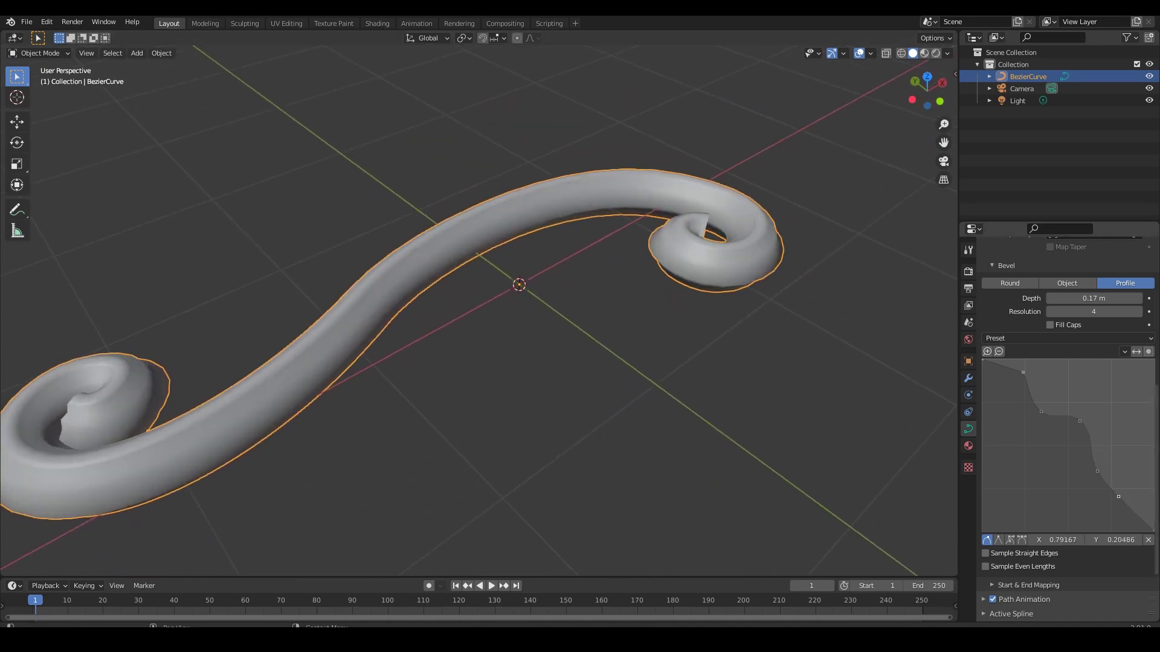
# - Try a second ridge with profile points near X 0.67, Y 0.35 and X 0.85, Y 0.29, and delete both points
pyautogui.click(1128, 482)
pyautogui.moveTo(705, 415); pyautogui.dragTo(695, 421, button='middle')
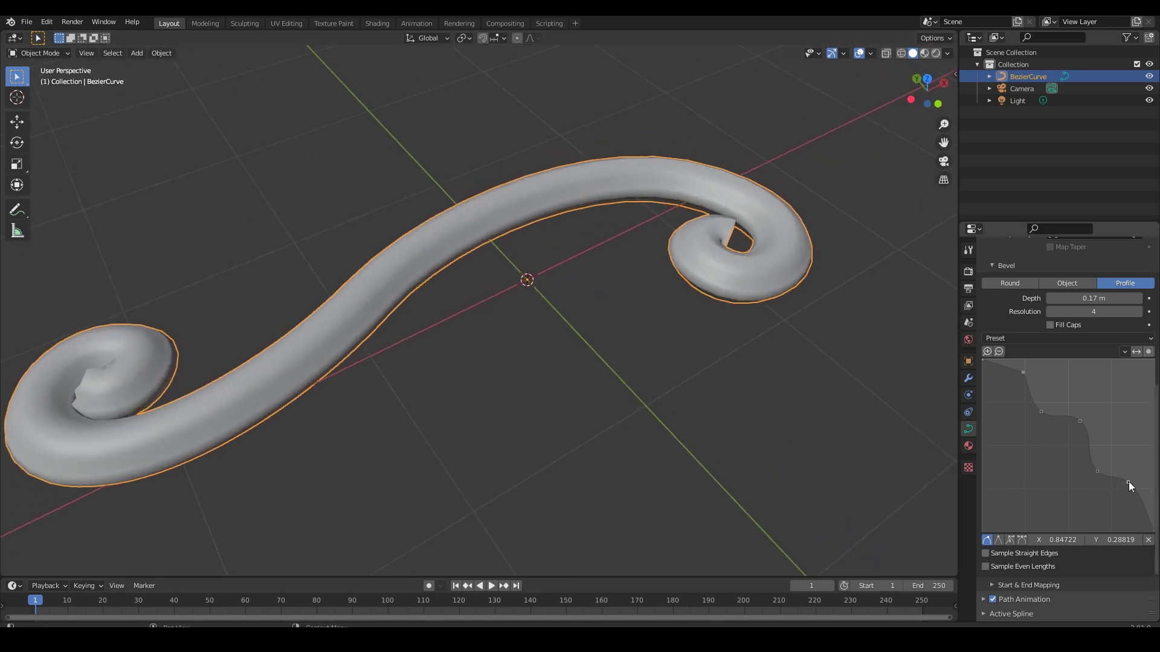
pyautogui.press('x')
pyautogui.click(1097, 471)
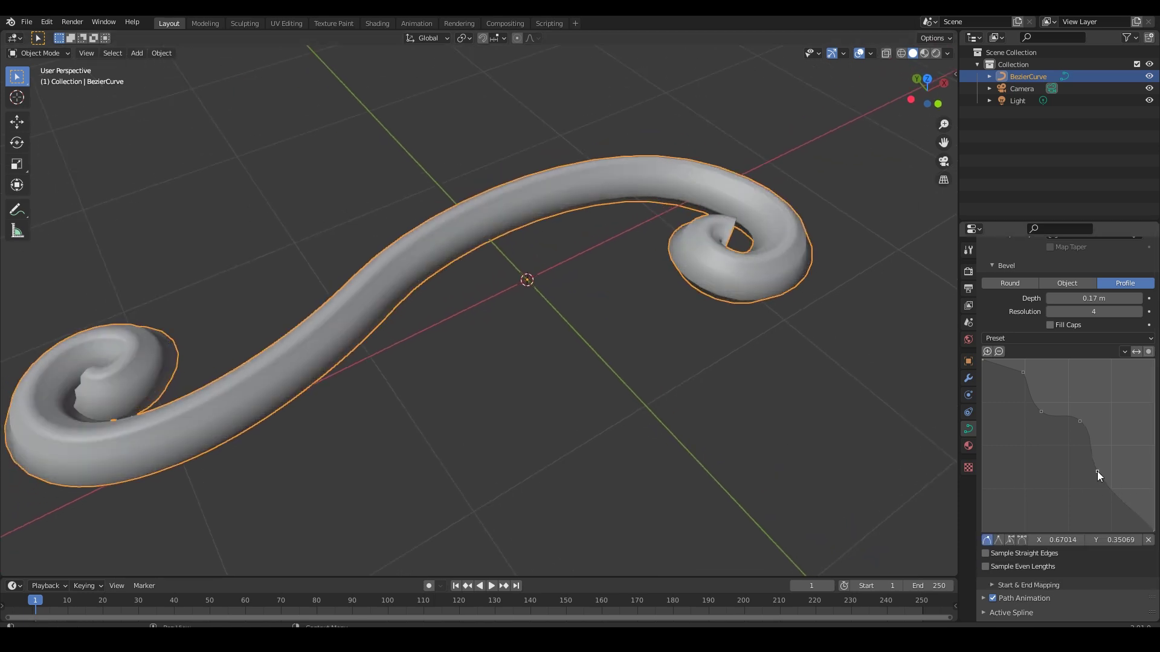
pyautogui.press('x')
pyautogui.moveTo(588, 393); pyautogui.dragTo(600, 421, button='middle')
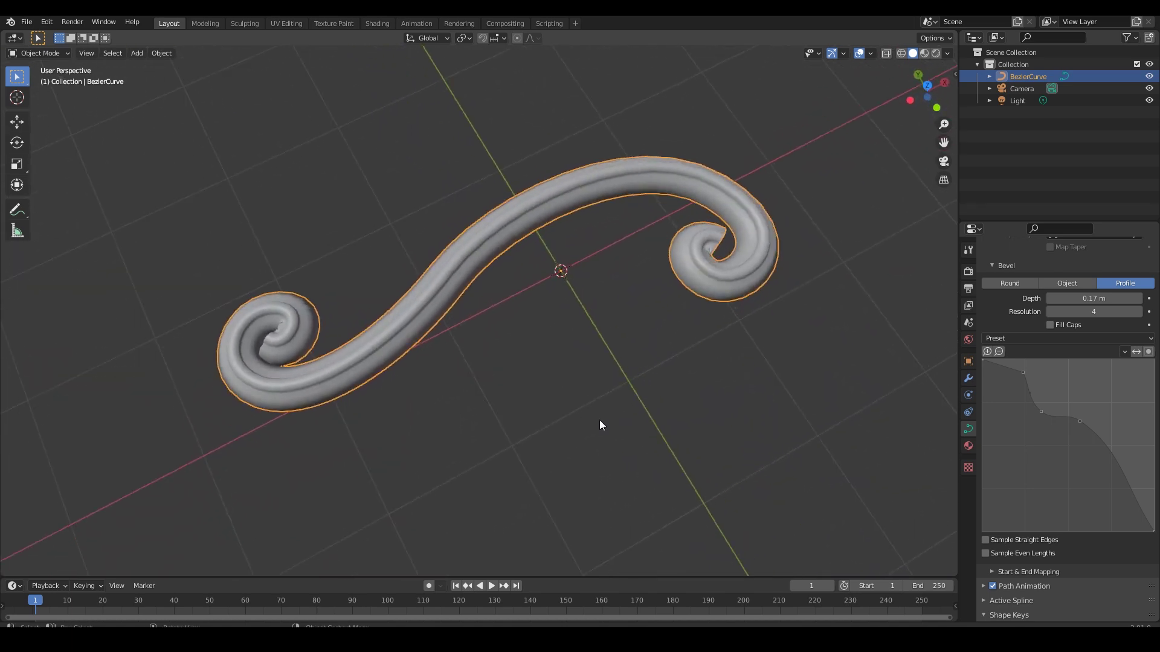
# - In Edit Mode, shrink the curve's radius at the end point of the lower curl to form a narrow tip
pyautogui.press('Tab')
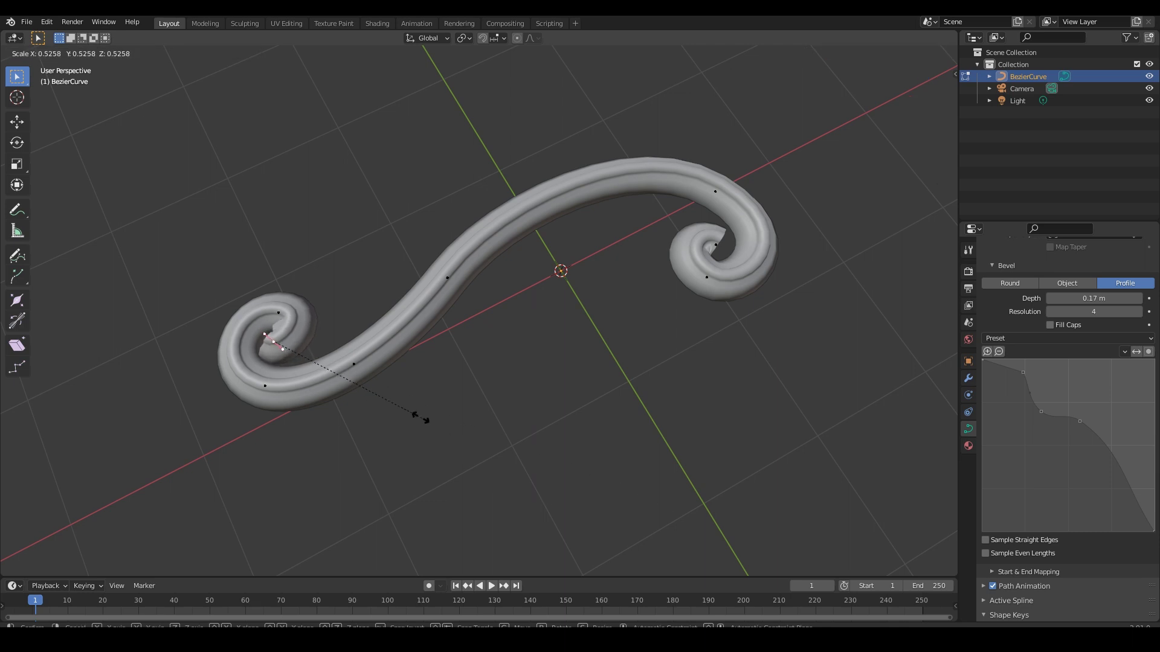
pyautogui.hotkey('alt', 's')
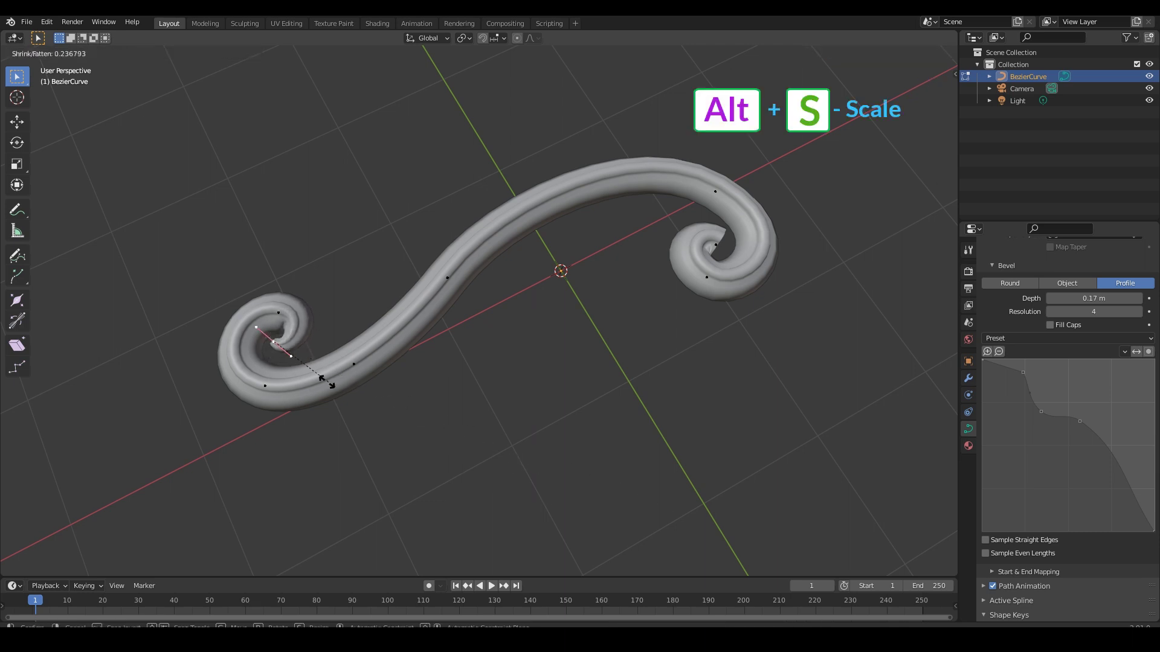
pyautogui.press('Return')
pyautogui.click(435, 445)
pyautogui.keyDown('shift'); pyautogui.moveTo(435, 445); pyautogui.dragTo(645, 451, button='middle'); pyautogui.keyUp('shift')
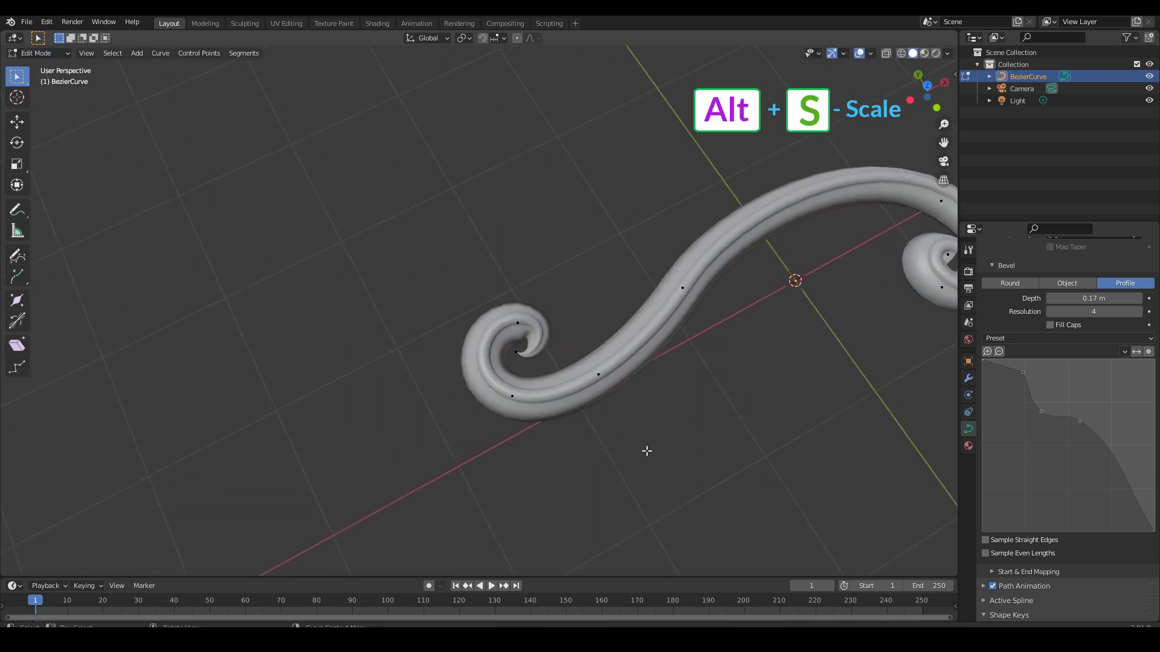
# - Shrink the radius at the end point of the upper curl to a narrow tip and return to Object Mode
pyautogui.keyDown('shift'); pyautogui.moveTo(747, 458); pyautogui.dragTo(586, 452, button='middle'); pyautogui.keyUp('shift')
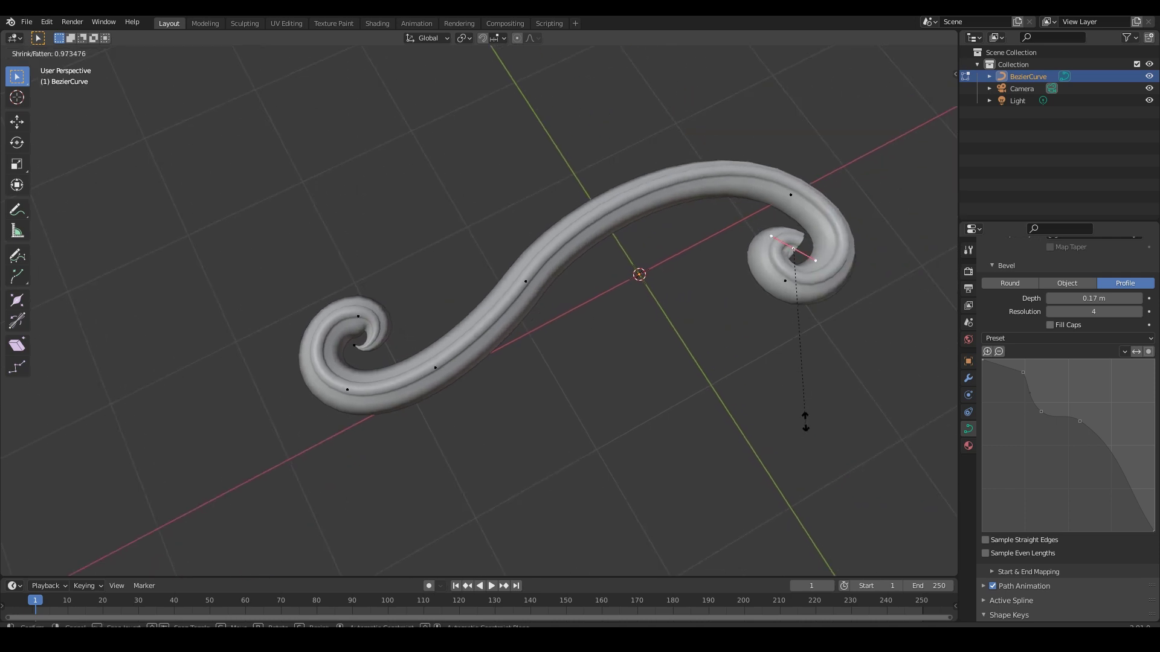
pyautogui.hotkey('alt', 's')
pyautogui.press('Return')
pyautogui.click(641, 403)
pyautogui.moveTo(640, 403); pyautogui.dragTo(415, 347, button='middle')
pyautogui.scroll(3, 447, 348)
pyautogui.press('Tab')
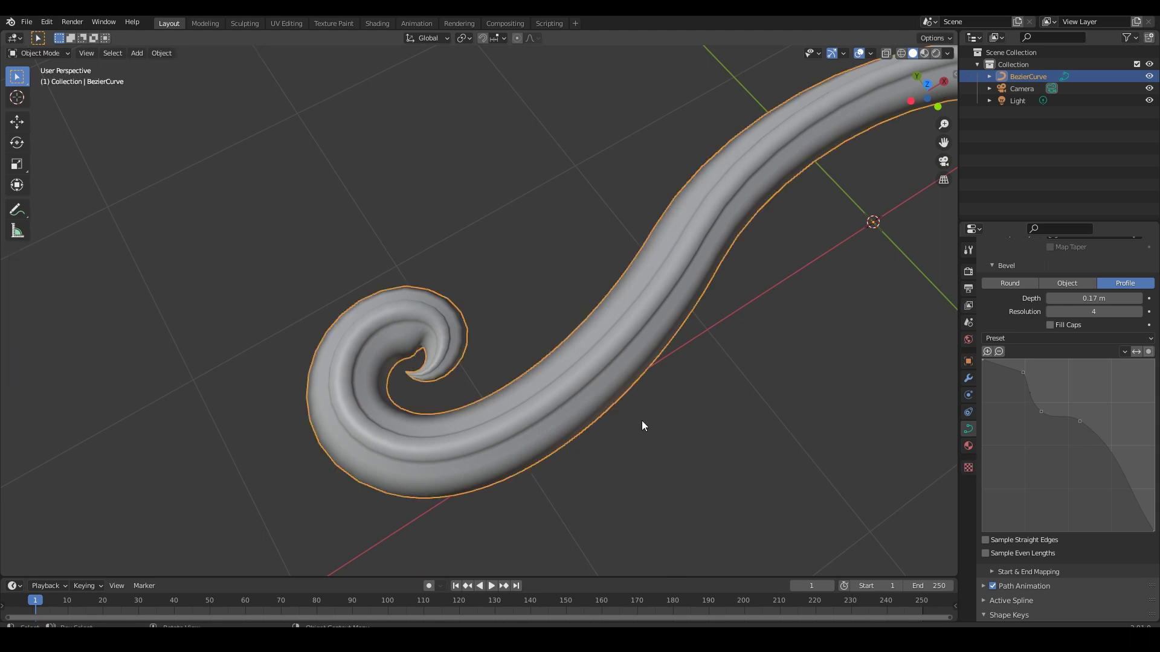
# - Set the curve's preview resolution to 3
pyautogui.scroll(-6, 689, 421)
pyautogui.scroll(2, 992, 318)
pyautogui.scroll(8, 993, 338)
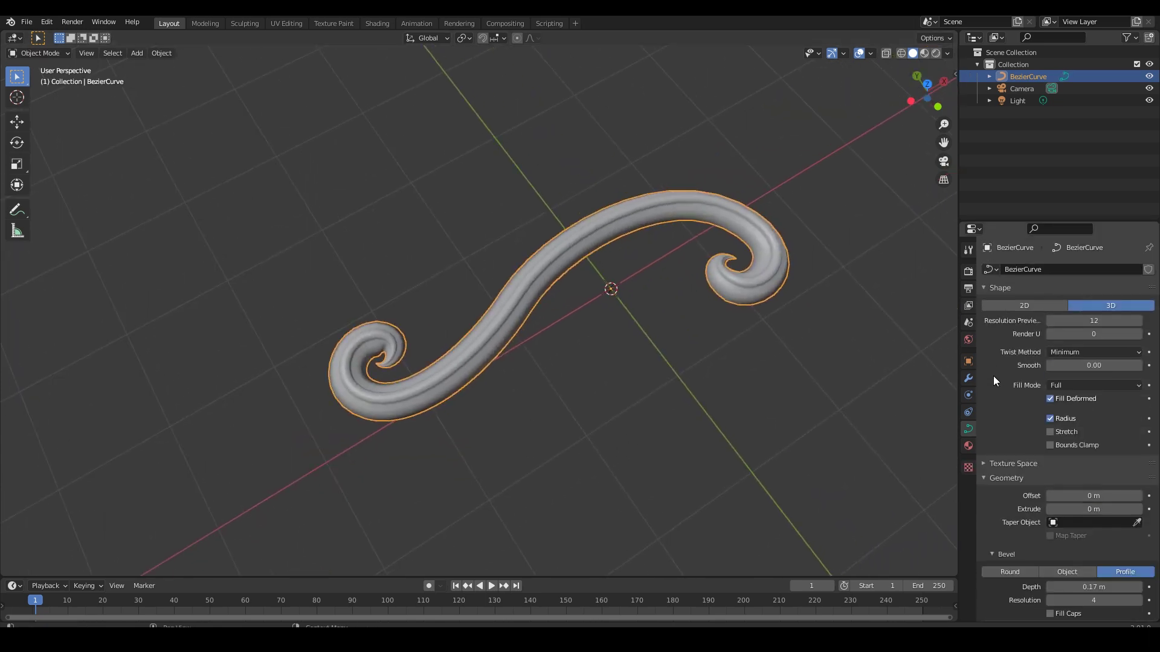
pyautogui.moveTo(1050, 321); pyautogui.dragTo(1022, 321)
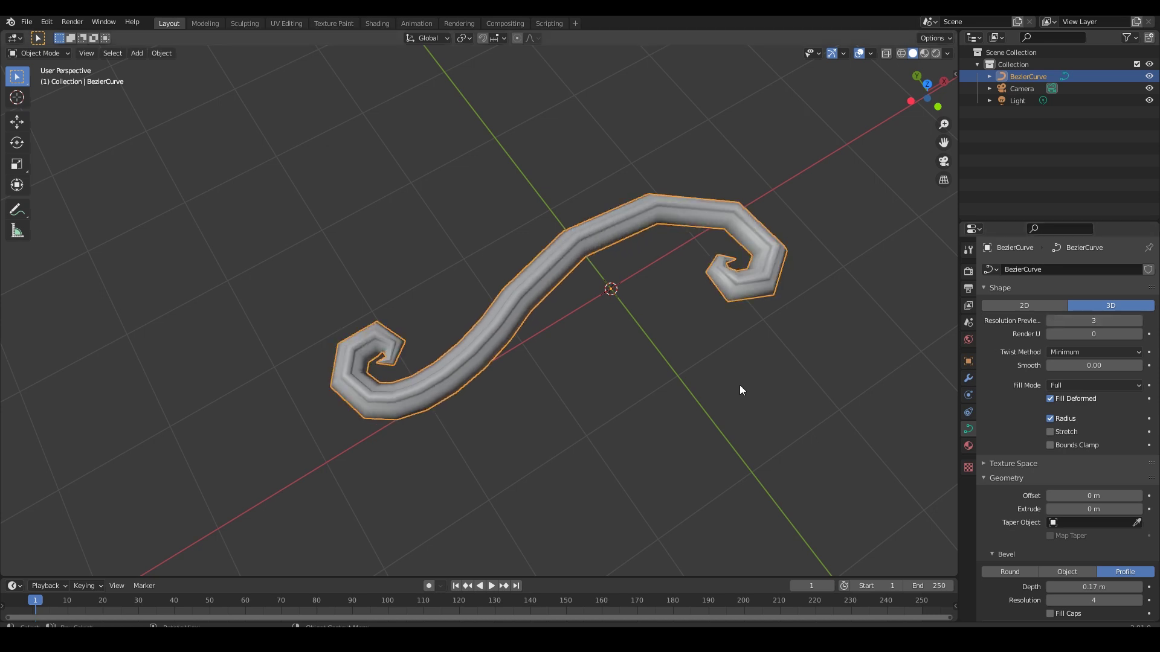
pyautogui.moveTo(740, 385); pyautogui.dragTo(897, 396, button='middle')
# - Add a Subdivision modifier to the curve and set its viewport levels to 2
pyautogui.click(968, 379)
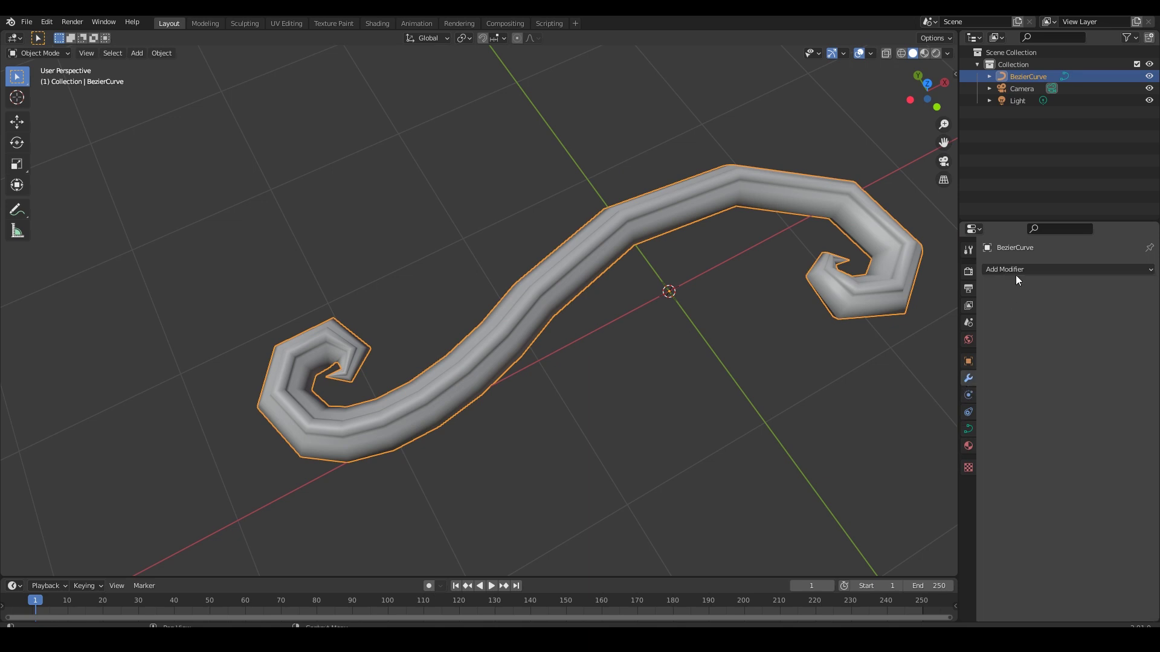
pyautogui.click(1016, 270)
pyautogui.click(954, 370)
pyautogui.moveTo(682, 460)
pyautogui.mouseDown(button='middle')
pyautogui.moveTo(659, 470)
pyautogui.moveTo(671, 465)
pyautogui.mouseUp(button='middle')
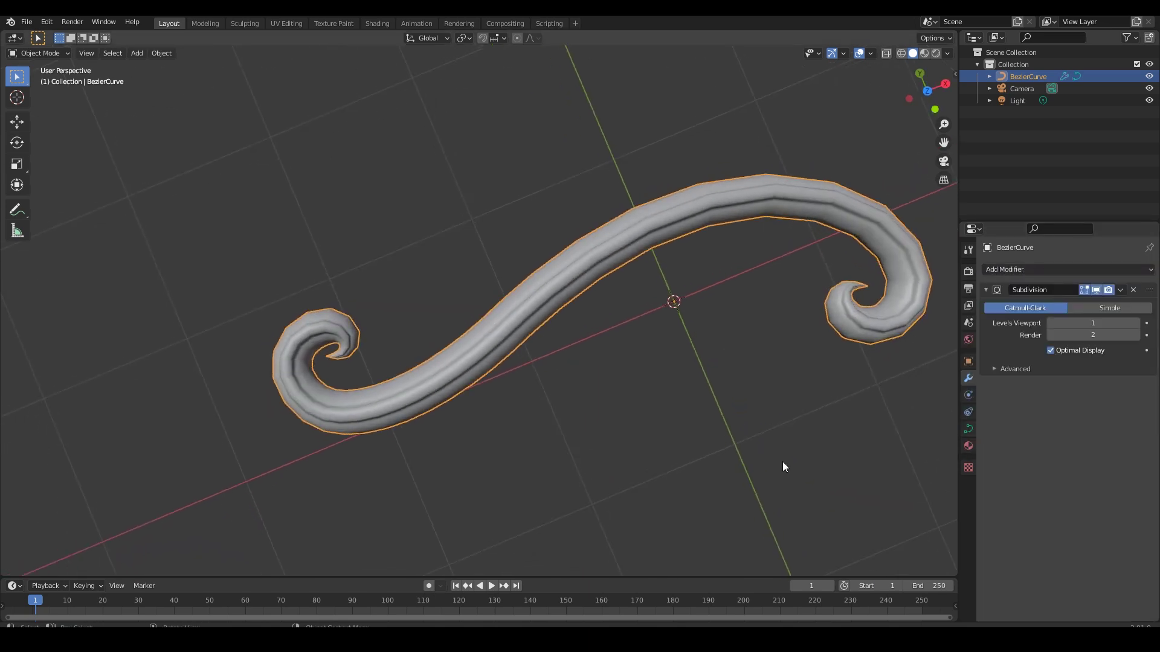
pyautogui.moveTo(650, 396); pyautogui.dragTo(616, 326, button='middle')
pyautogui.click(1135, 324)
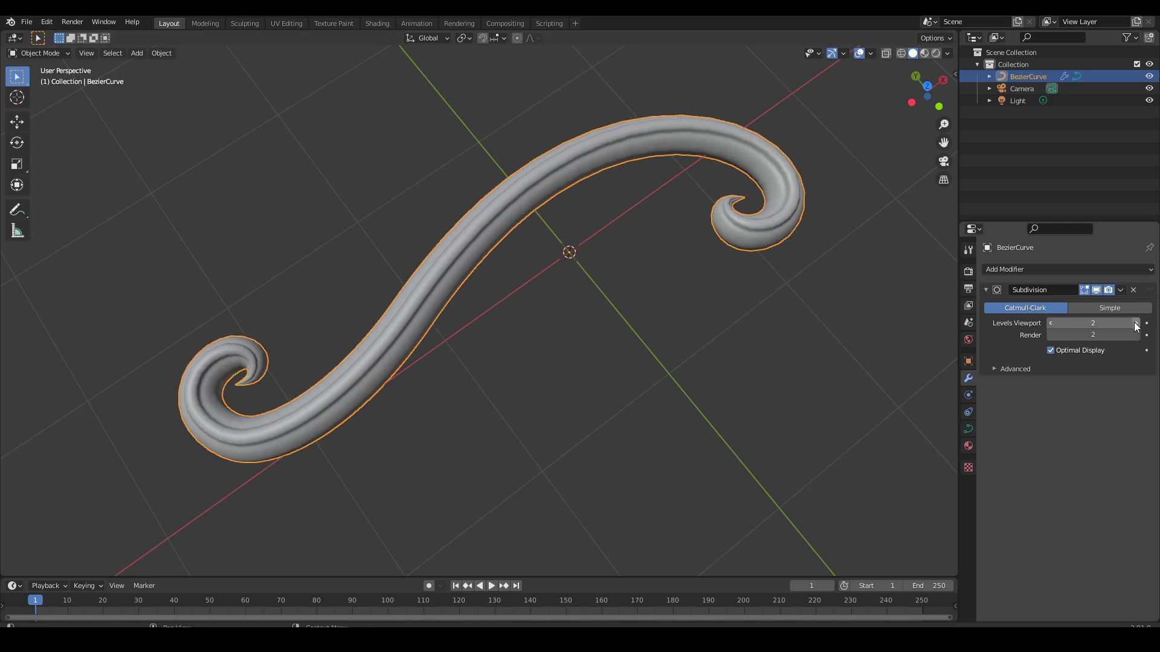
pyautogui.click(666, 292)
pyautogui.moveTo(666, 293); pyautogui.dragTo(695, 314, button='middle')
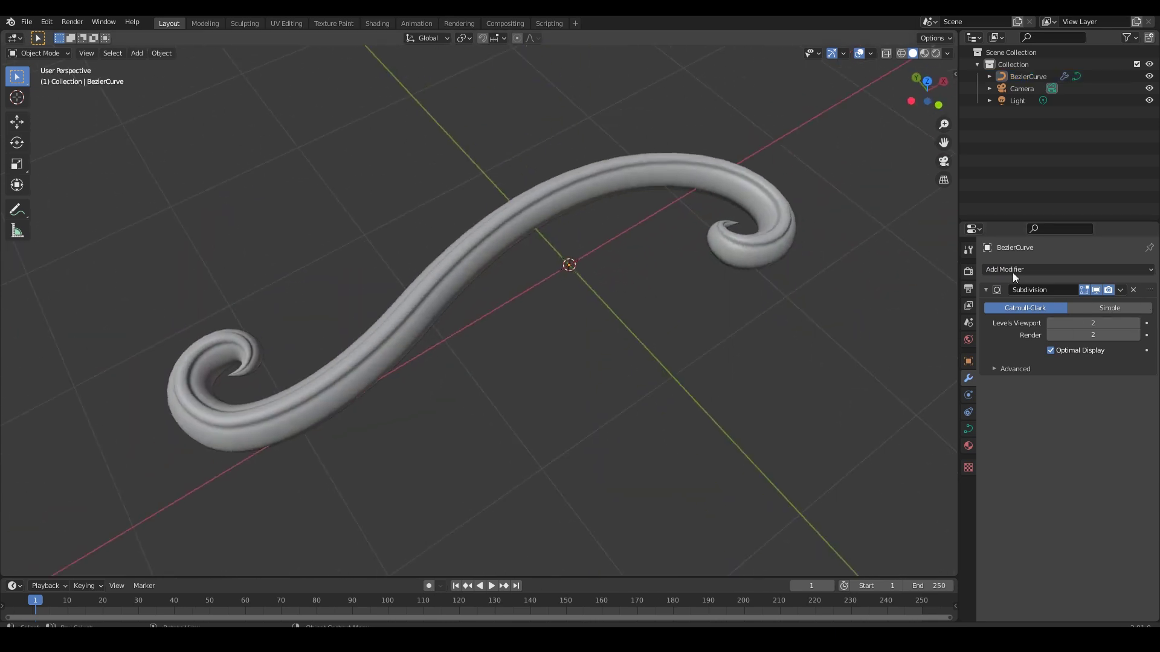
# - Remove the Subdivision modifier from the curve and select the curve again
pyautogui.click(1134, 290)
pyautogui.moveTo(846, 302); pyautogui.dragTo(425, 326, button='middle')
pyautogui.click(424, 326)
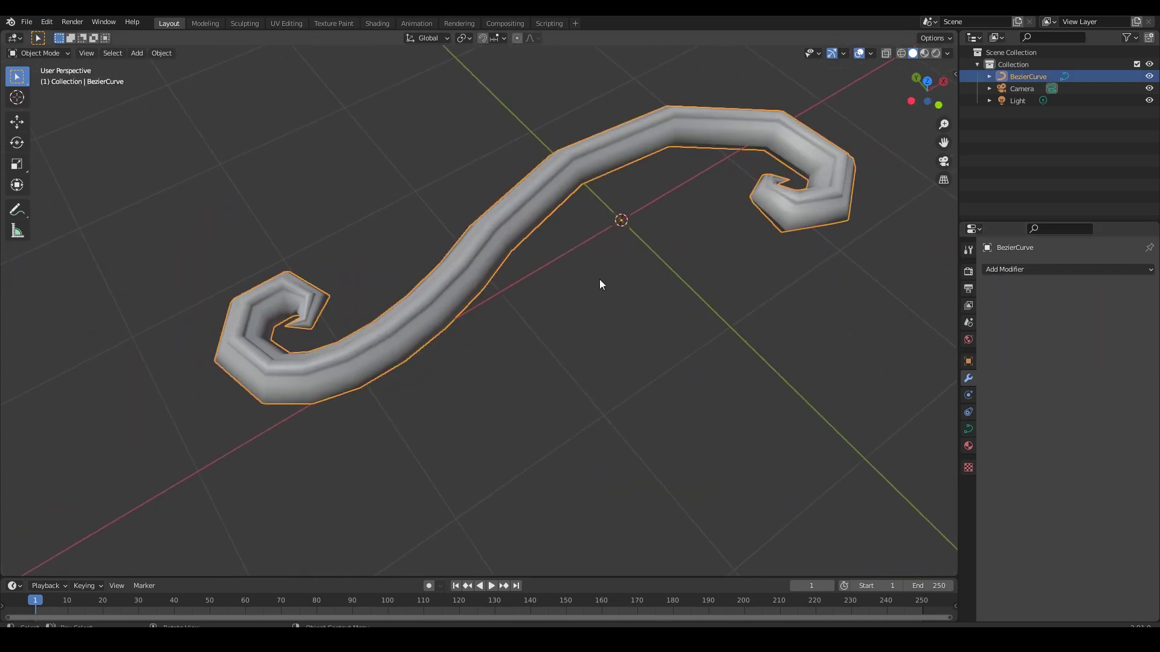
# - In Edit Mode, enlarge the curve's radius at the middle control point by a factor of about 1.85
pyautogui.click(968, 428)
pyautogui.press('Tab')
pyautogui.hotkey('alt', 's')
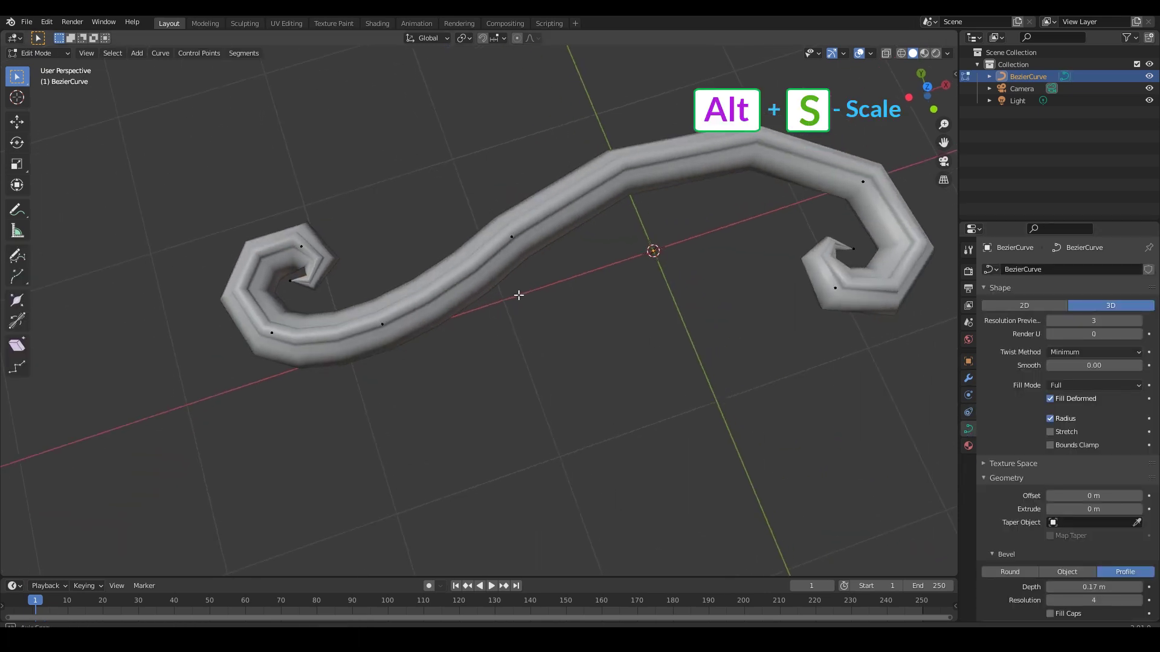
pyautogui.moveTo(519, 296); pyautogui.dragTo(517, 305, button='middle')
pyautogui.press('KP_7')
pyautogui.click(536, 254)
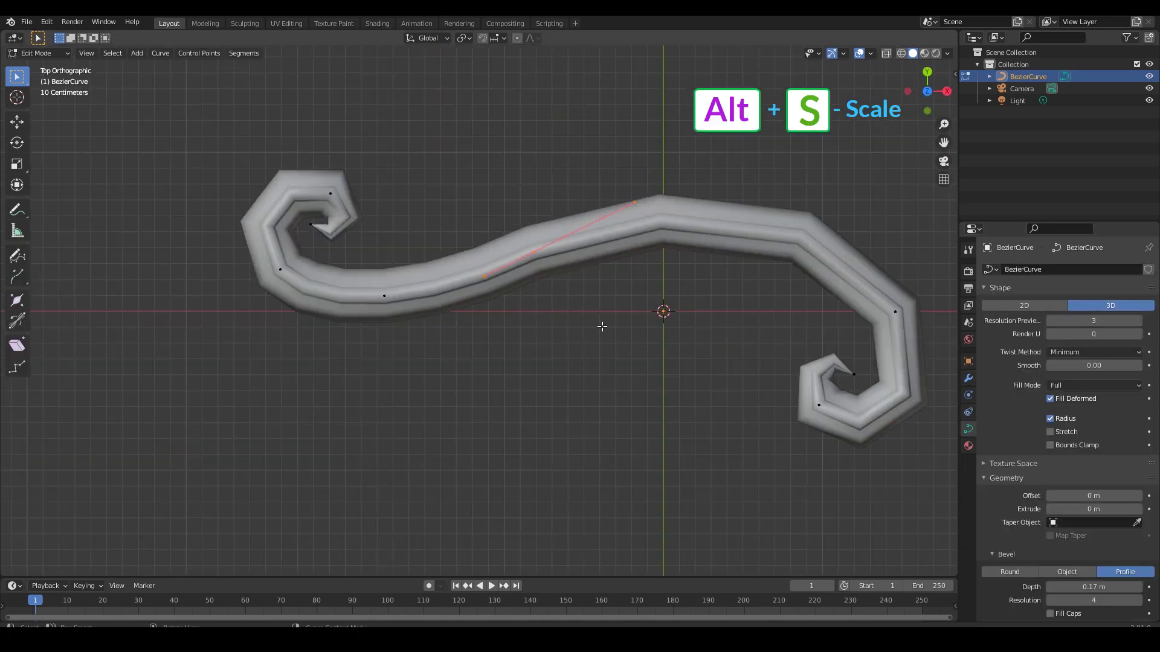
pyautogui.hotkey('alt', 's')
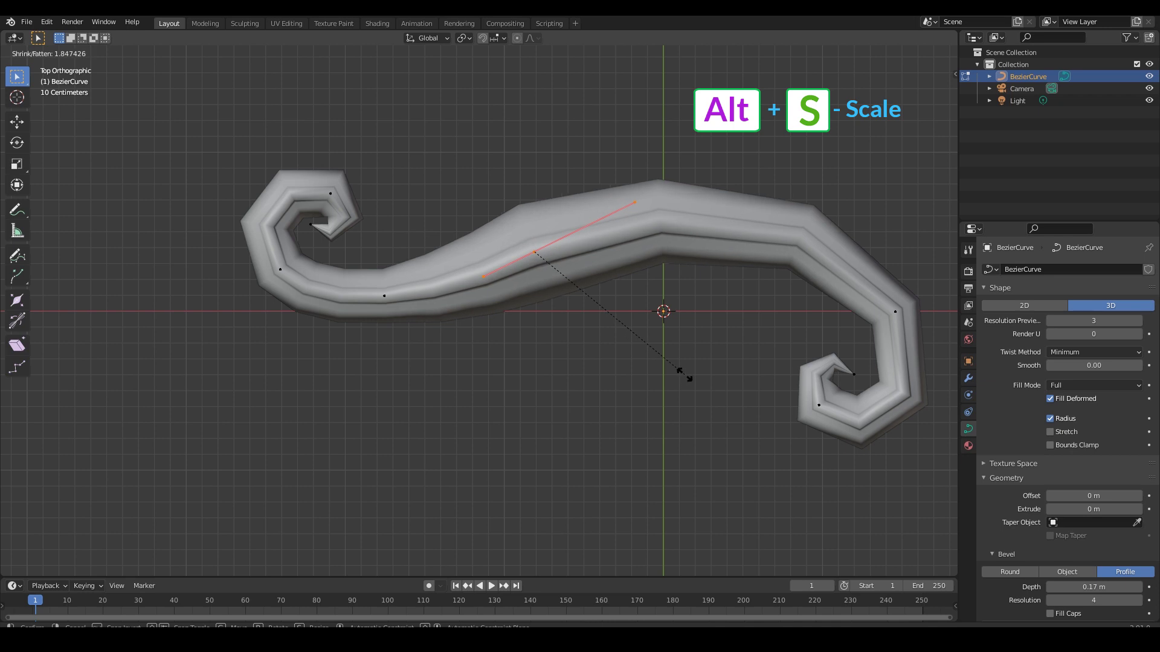
pyautogui.click(683, 375)
# - Enlarge the radius at the control point just above the lower-right curl by a factor of about 1.3 and return to Object Mode
pyautogui.moveTo(879, 319); pyautogui.dragTo(879, 317)
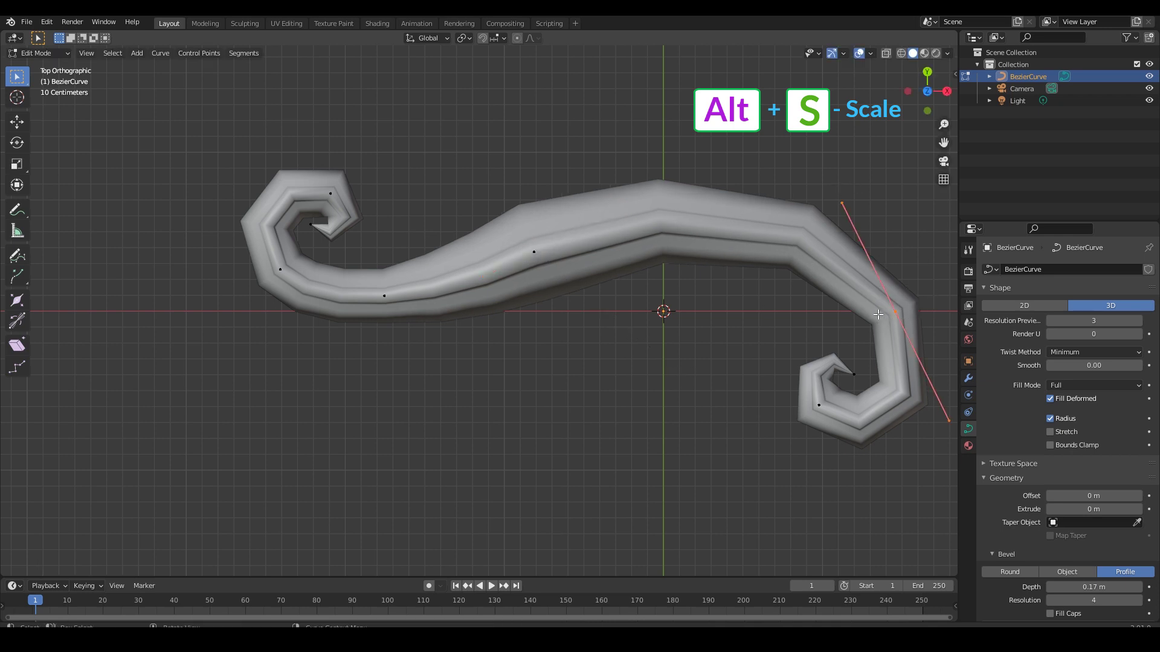
pyautogui.hotkey('alt', 's')
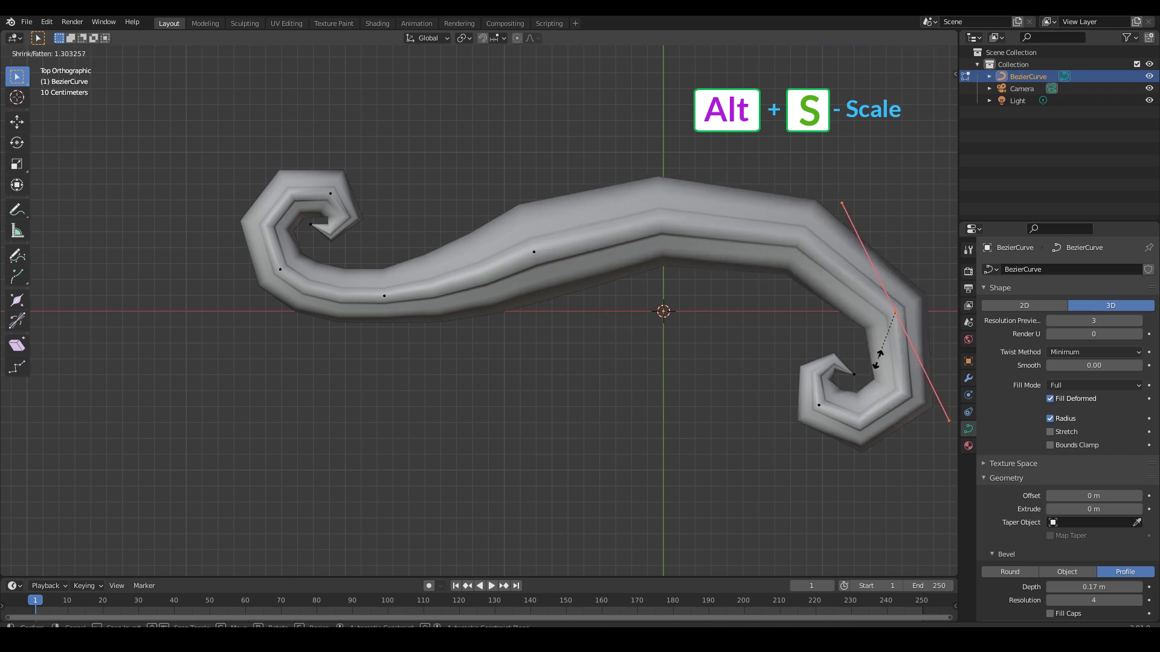
pyautogui.click(877, 361)
pyautogui.click(598, 371)
pyautogui.press('Tab')
pyautogui.click(546, 414)
pyautogui.moveTo(546, 414); pyautogui.dragTo(614, 339, button='middle')
# - Add a Subdivision modifier to the curve
pyautogui.click(968, 379)
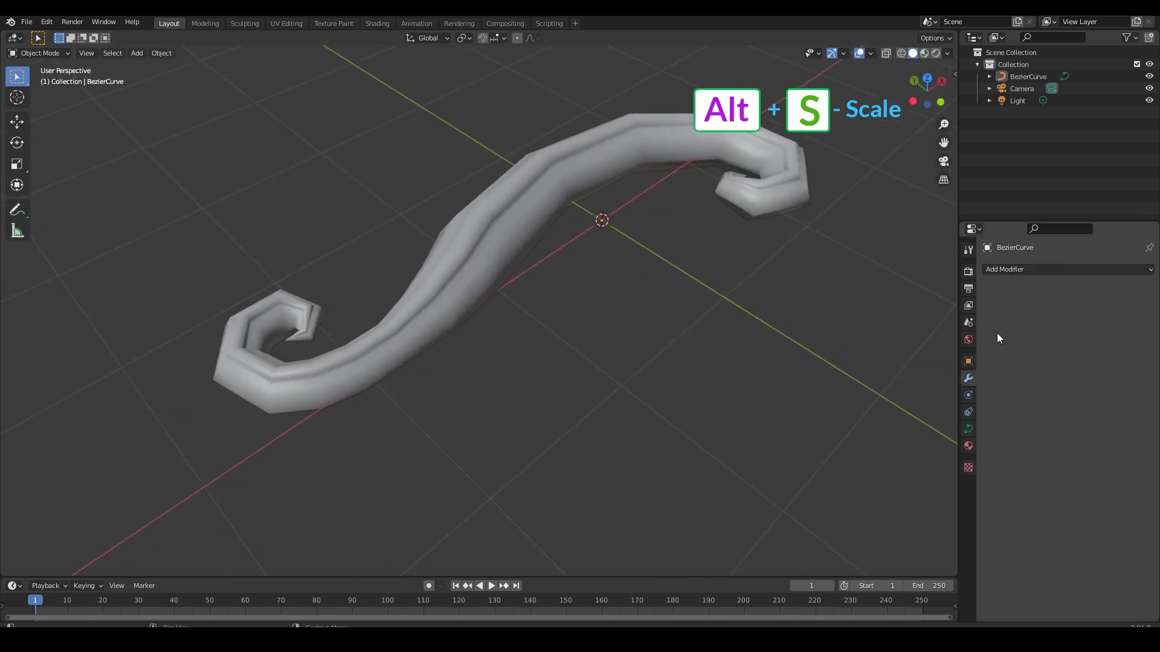
pyautogui.click(1029, 269)
pyautogui.click(954, 421)
pyautogui.moveTo(748, 350); pyautogui.dragTo(504, 292, button='middle')
# - In Edit Mode, enlarge the radius at the control point between the left curl and the middle of the curve
pyautogui.press('Tab')
pyautogui.moveTo(564, 347); pyautogui.dragTo(598, 360, button='middle')
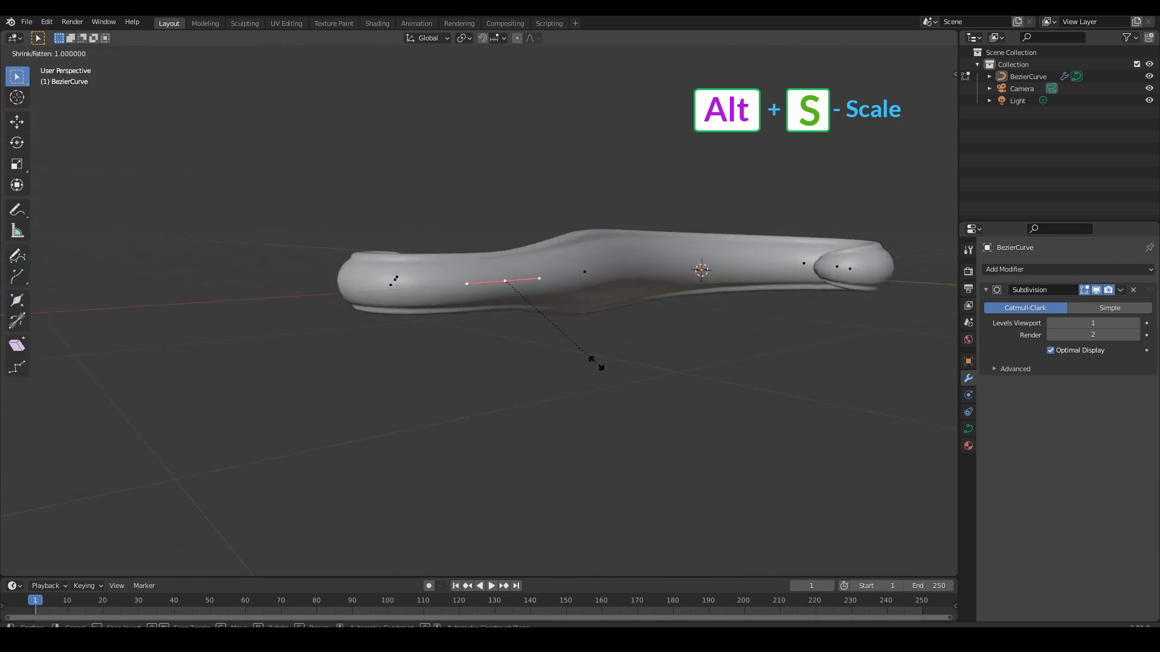
pyautogui.hotkey('alt', 's')
pyautogui.click(619, 417)
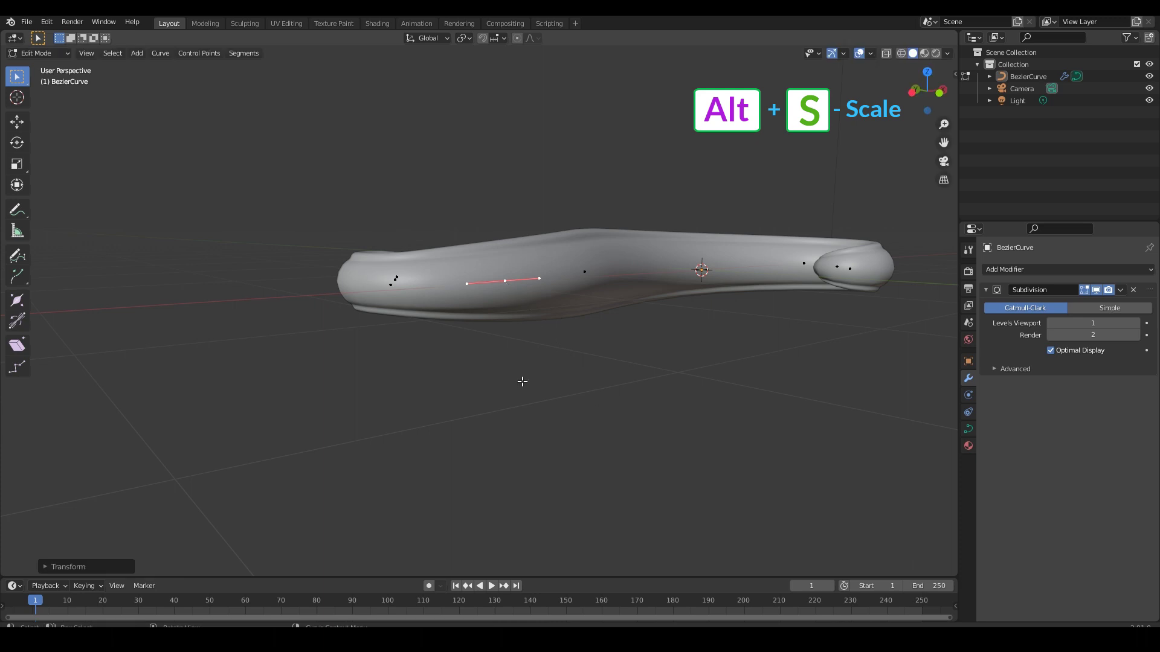
# - Adjust the curve's radius once more to even out its thickness and return to Object Mode
pyautogui.moveTo(520, 383); pyautogui.dragTo(406, 325, button='middle')
pyautogui.moveTo(490, 286); pyautogui.dragTo(528, 380, button='middle')
pyautogui.hotkey('alt', 's')
pyautogui.click(567, 381)
pyautogui.moveTo(670, 290); pyautogui.dragTo(631, 369, button='middle')
pyautogui.press('Tab')
pyautogui.scroll(-4, 661, 386)
pyautogui.keyDown('shift'); pyautogui.moveTo(640, 326); pyautogui.dragTo(571, 314, button='middle'); pyautogui.keyUp('shift')
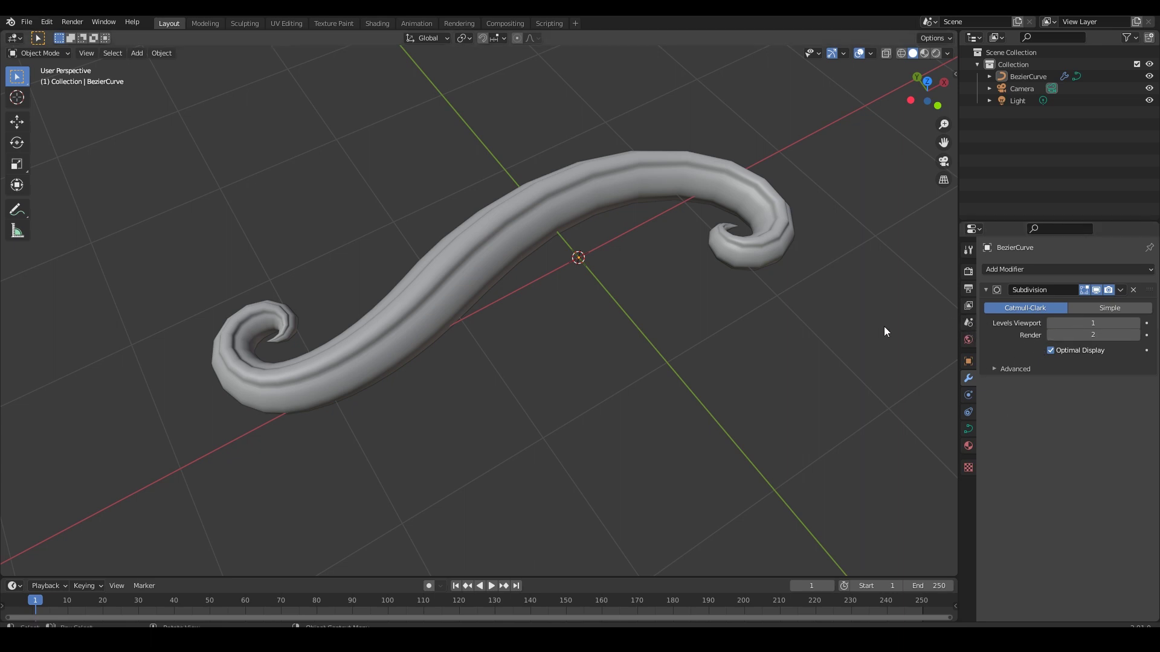
# - Expand the Start & End Mapping settings of the curve's bevel
pyautogui.click(969, 429)
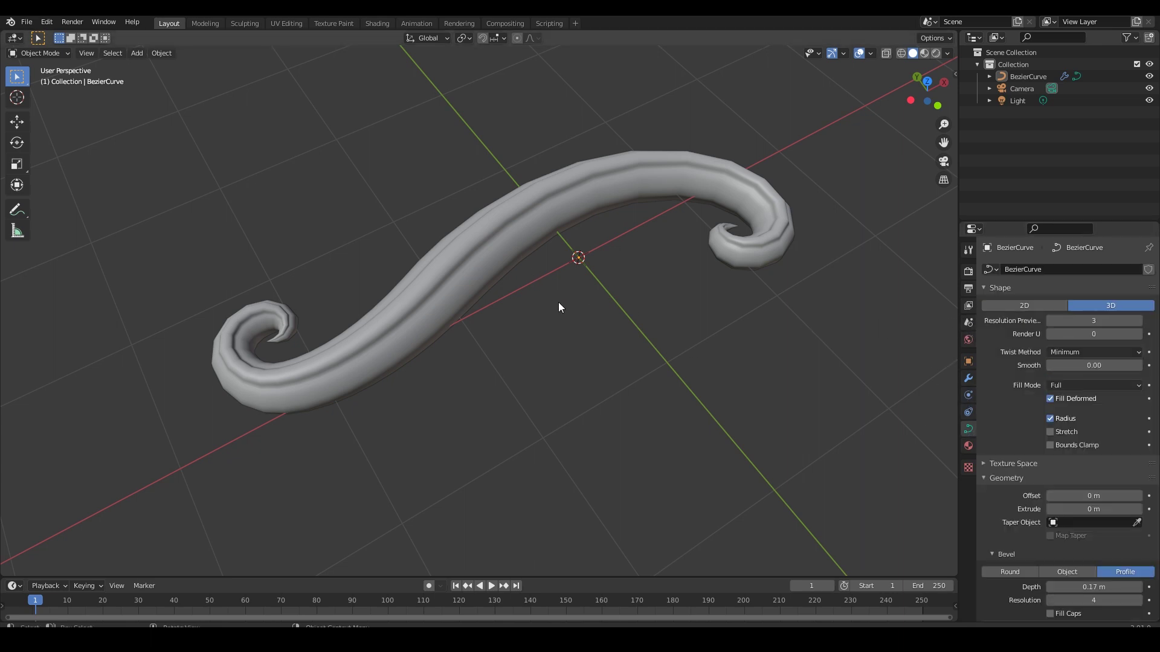
pyautogui.keyDown('shift'); pyautogui.moveTo(616, 308); pyautogui.dragTo(569, 293, button='middle'); pyautogui.keyUp('shift')
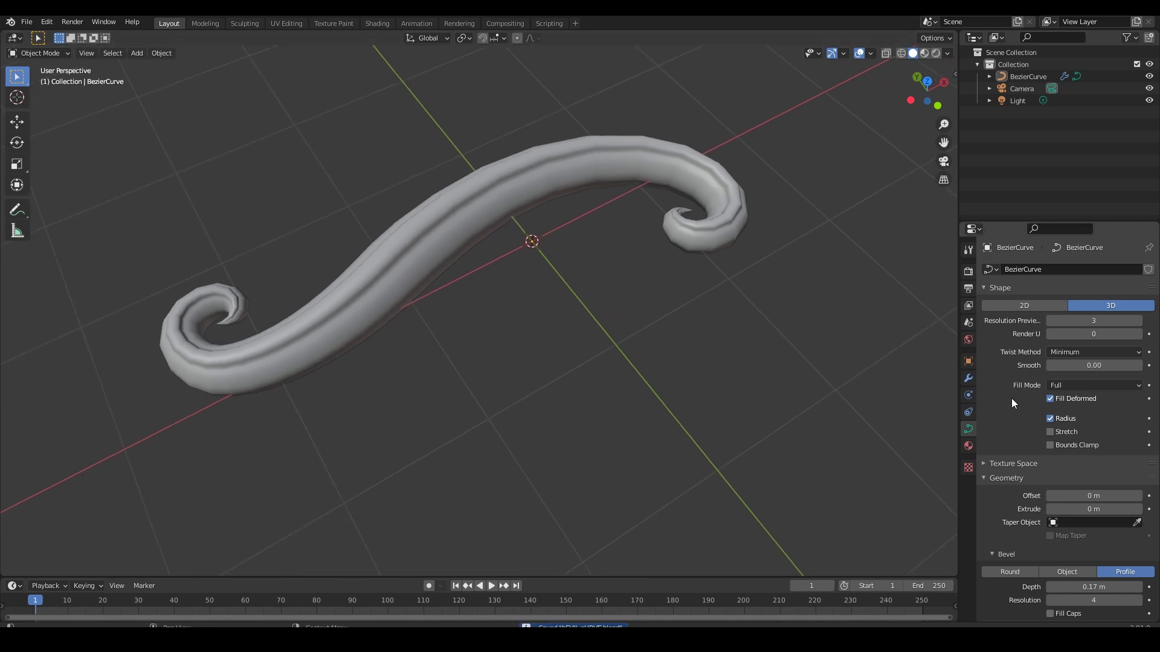
pyautogui.scroll(-7, 991, 398)
pyautogui.scroll(-7, 983, 399)
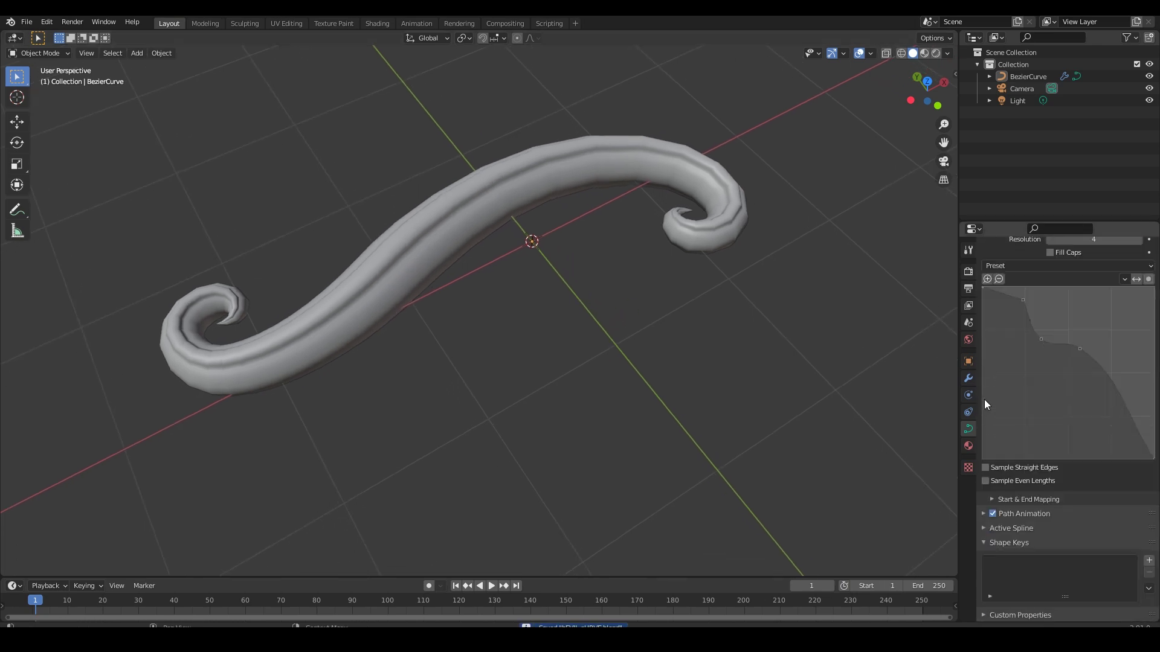
pyautogui.click(992, 499)
pyautogui.scroll(-3, 979, 505)
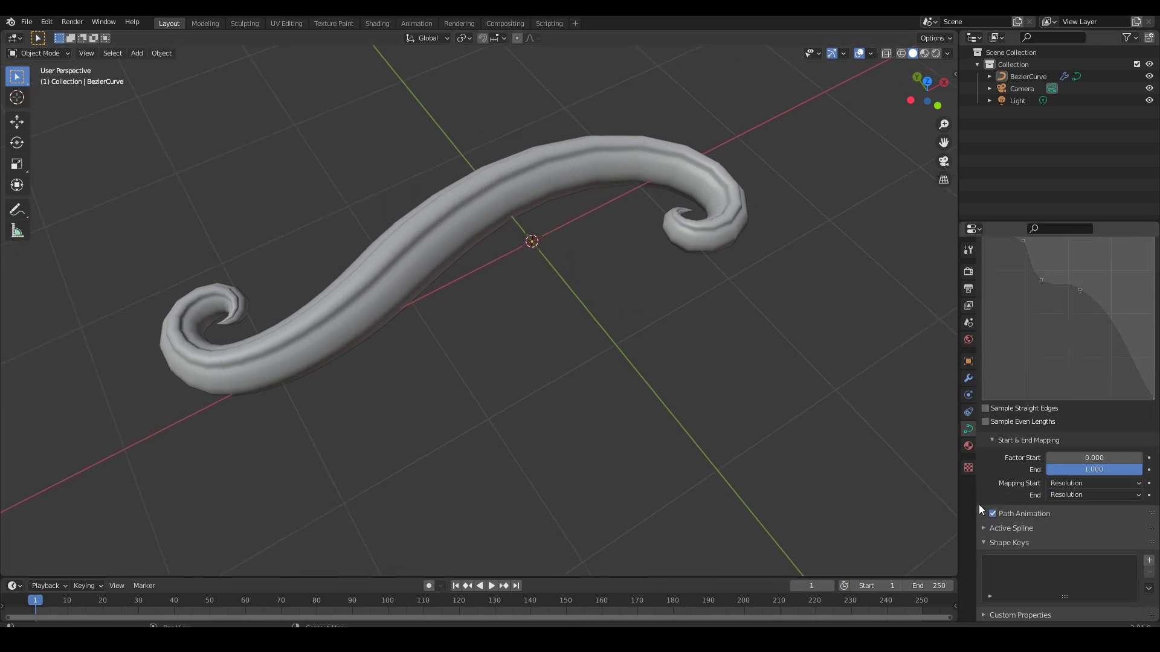
# - Turn on Auto Key and keyframe the bevel's End factor at 0 on frame 1 and at 1 on frame 100
pyautogui.moveTo(1137, 470)
pyautogui.mouseDown()
pyautogui.moveTo(1062, 469)
pyautogui.moveTo(1141, 469)
pyautogui.mouseUp()
pyautogui.moveTo(557, 577); pyautogui.dragTo(425, 525)
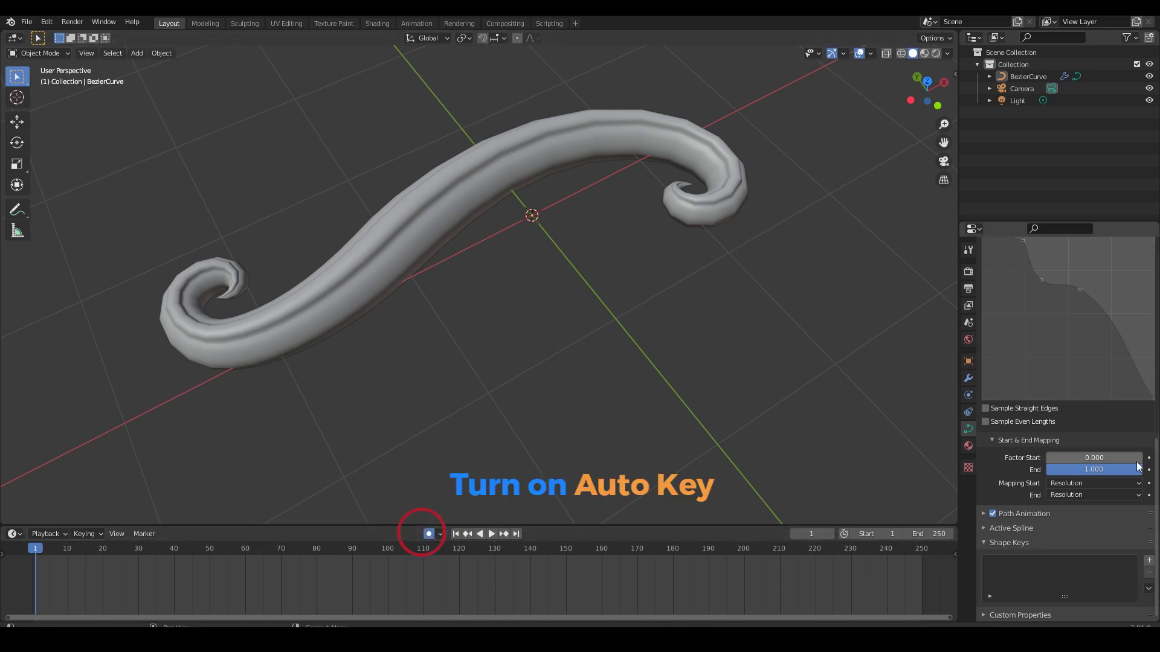
pyautogui.moveTo(1139, 472); pyautogui.dragTo(1036, 472)
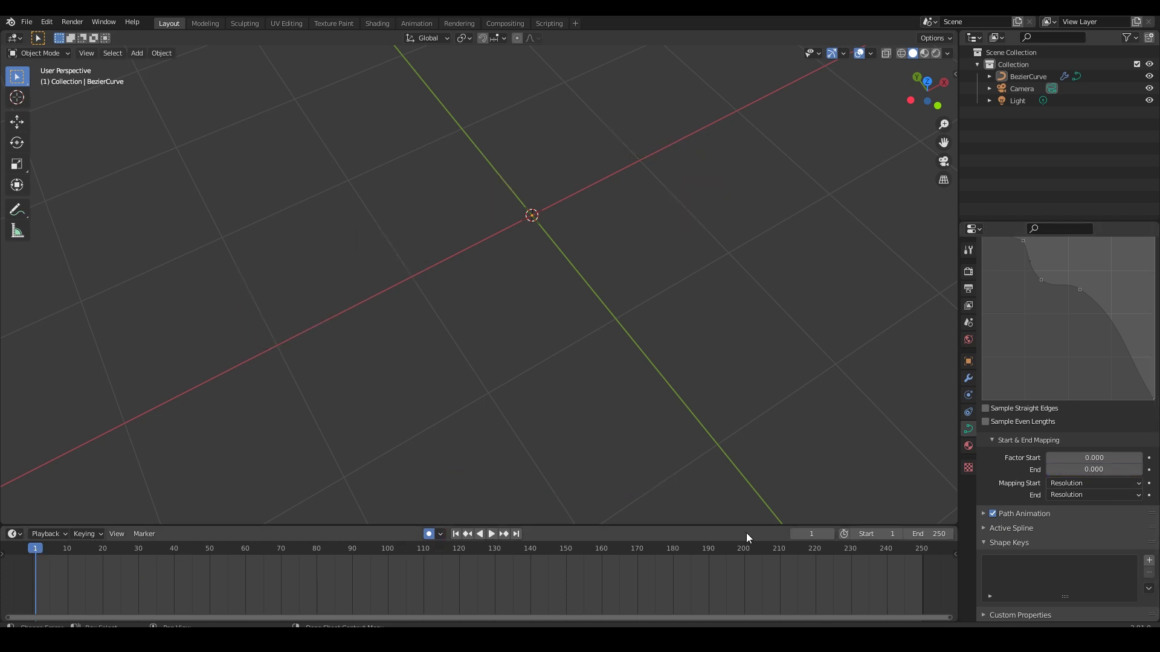
pyautogui.click(1149, 471)
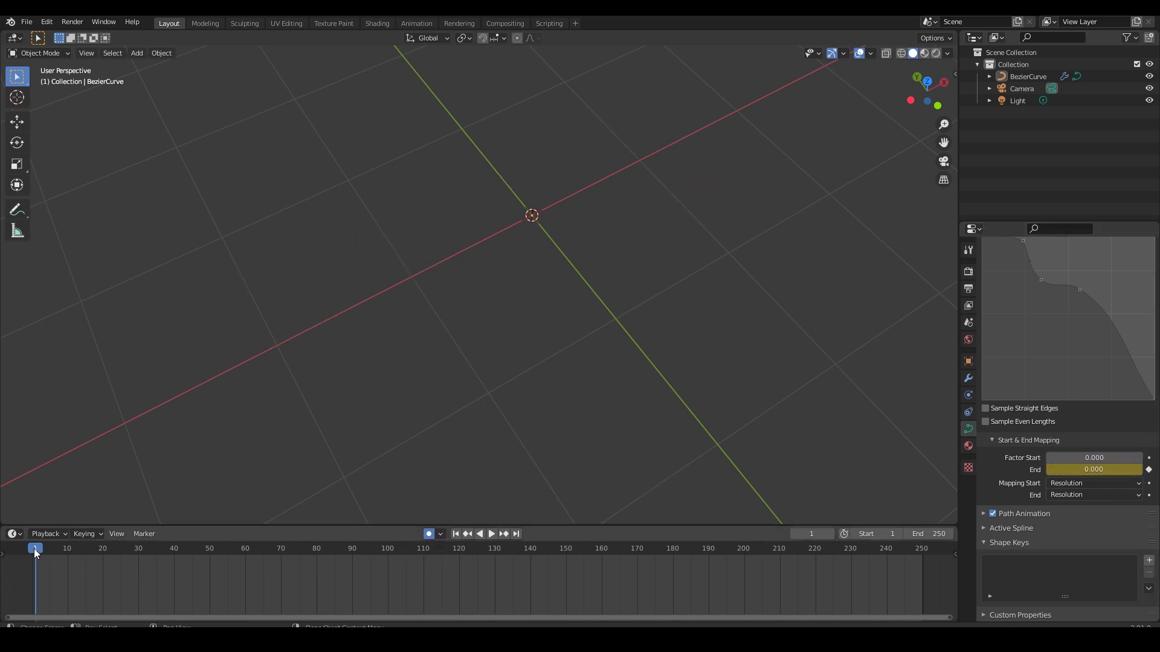
pyautogui.moveTo(35, 553); pyautogui.dragTo(389, 549)
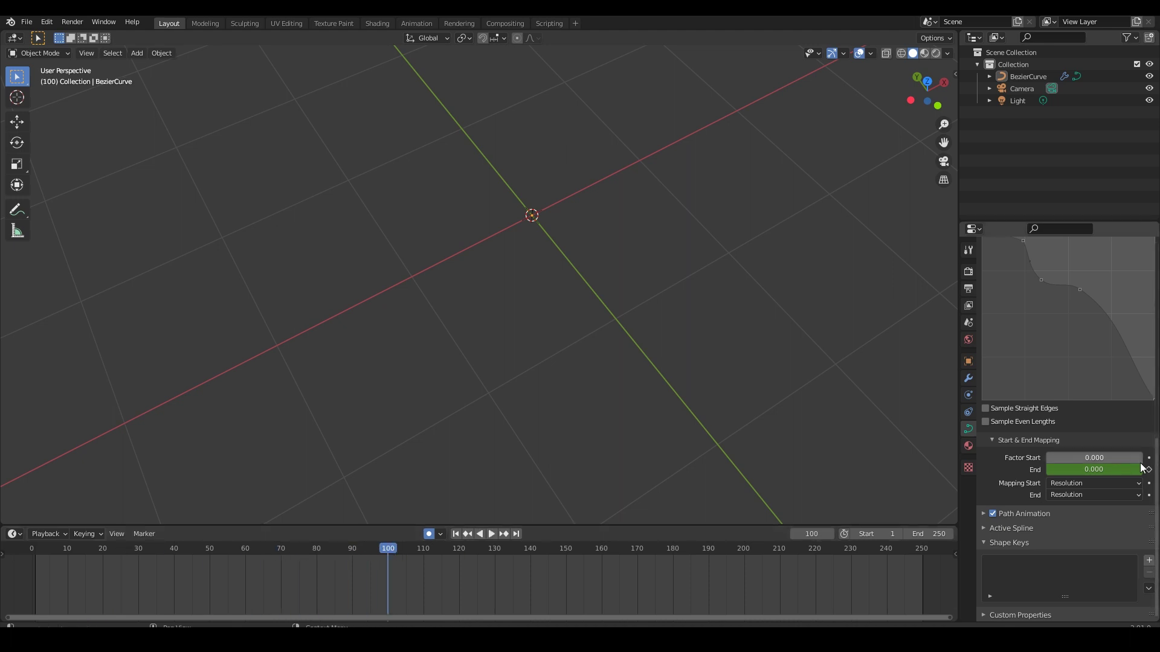
pyautogui.moveTo(1050, 470); pyautogui.dragTo(1140, 470)
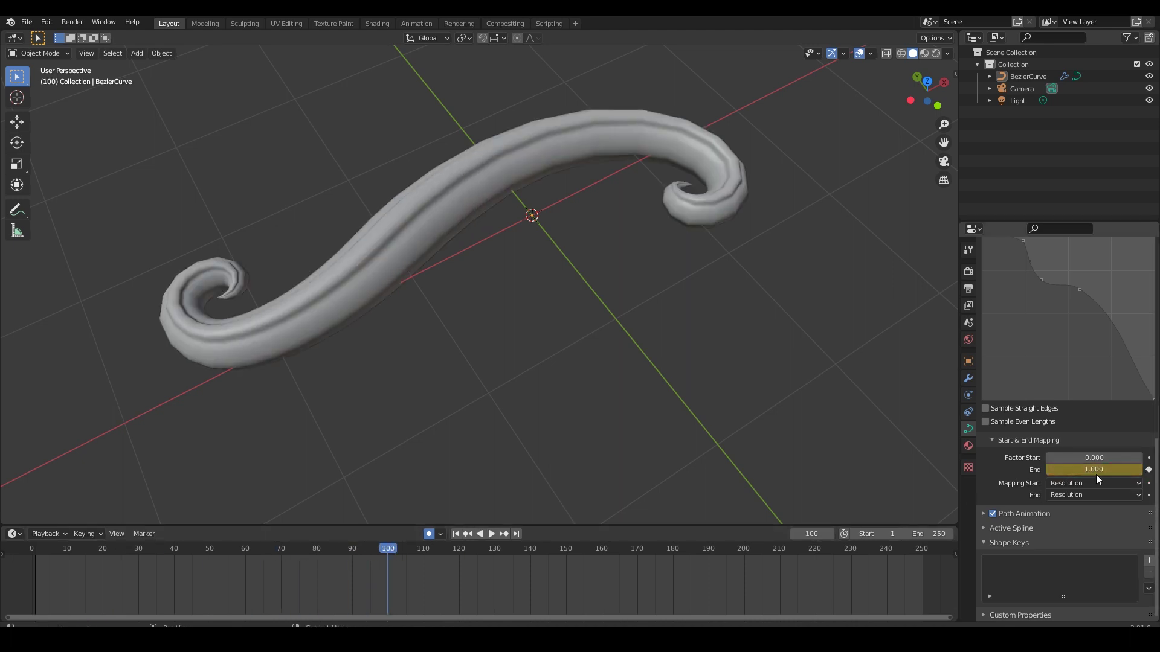
# - Play the curve's growth animation from frame 0
pyautogui.moveTo(391, 550); pyautogui.dragTo(31, 548)
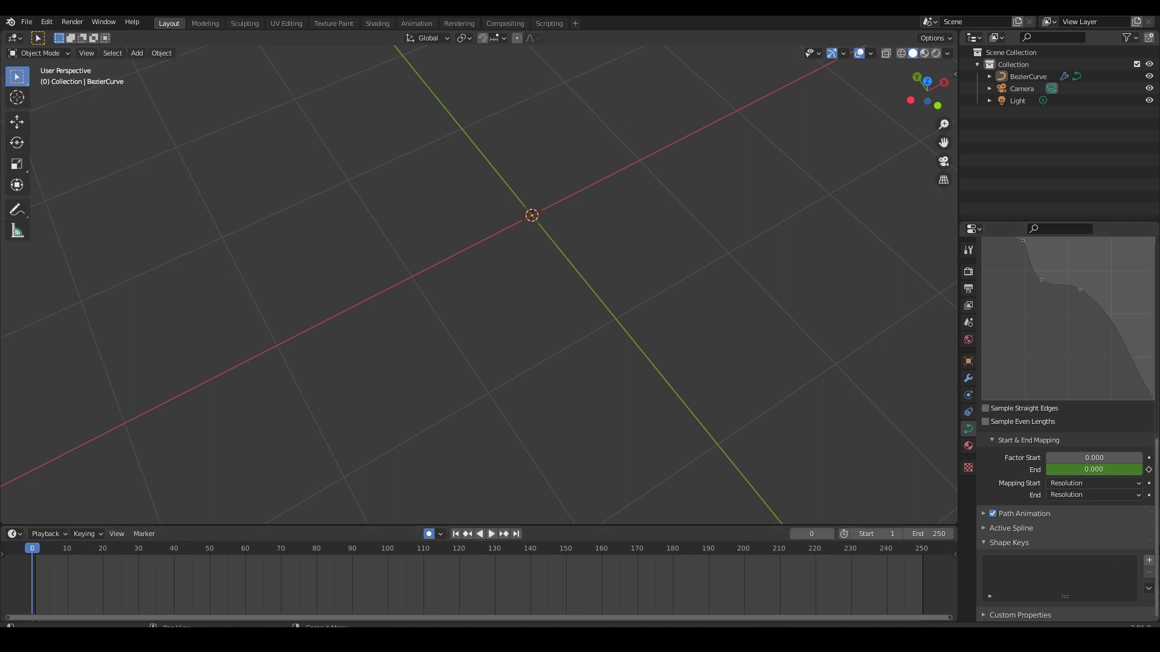
pyautogui.click(490, 534)
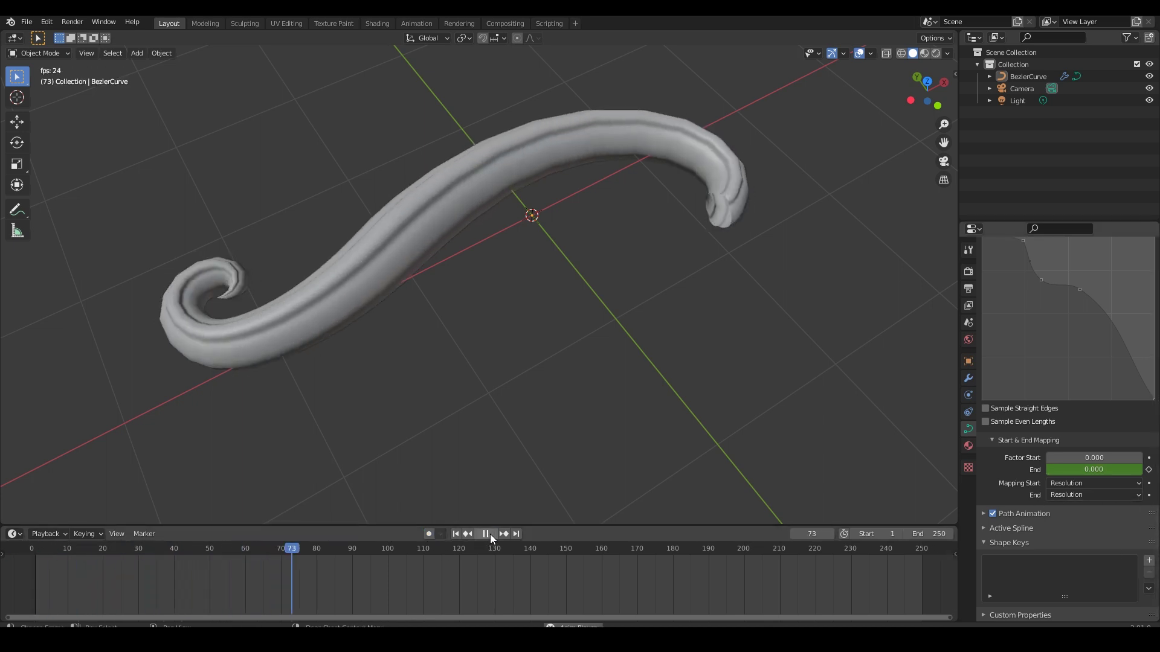
pyautogui.click(503, 534)
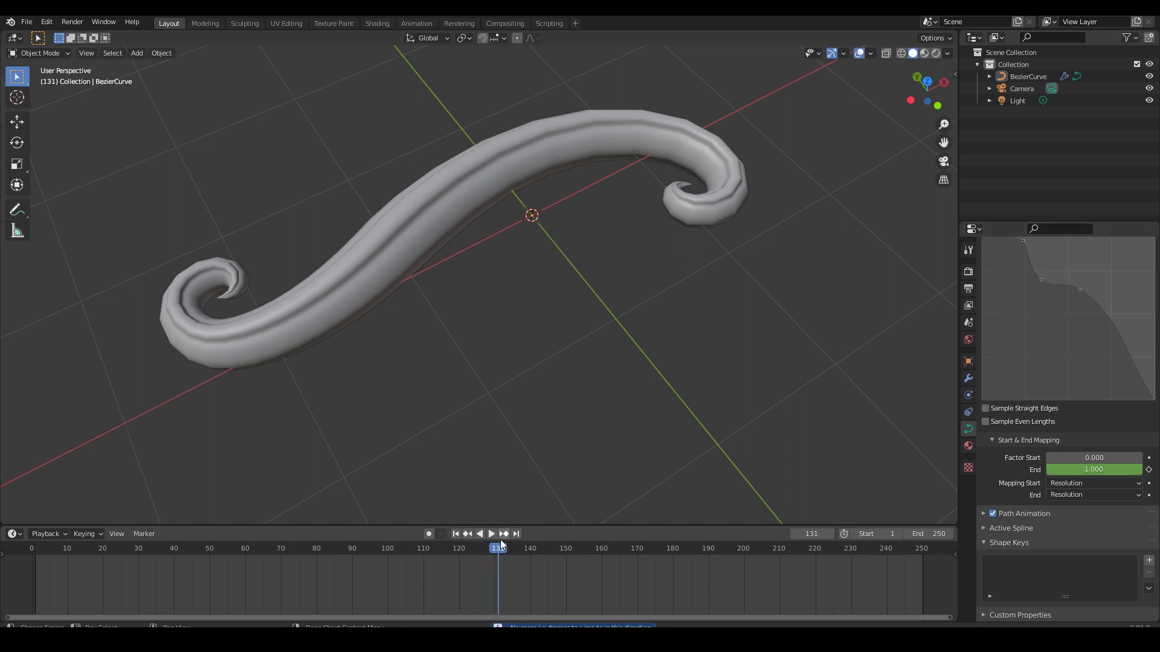
# - Go to frame 44, inspect the open end of the growing curve, and enable Fill Caps for its bevel
pyautogui.moveTo(296, 551); pyautogui.dragTo(189, 552)
pyautogui.press('space')
pyautogui.moveTo(387, 435); pyautogui.dragTo(453, 414, button='middle')
pyautogui.scroll(1, 381, 302)
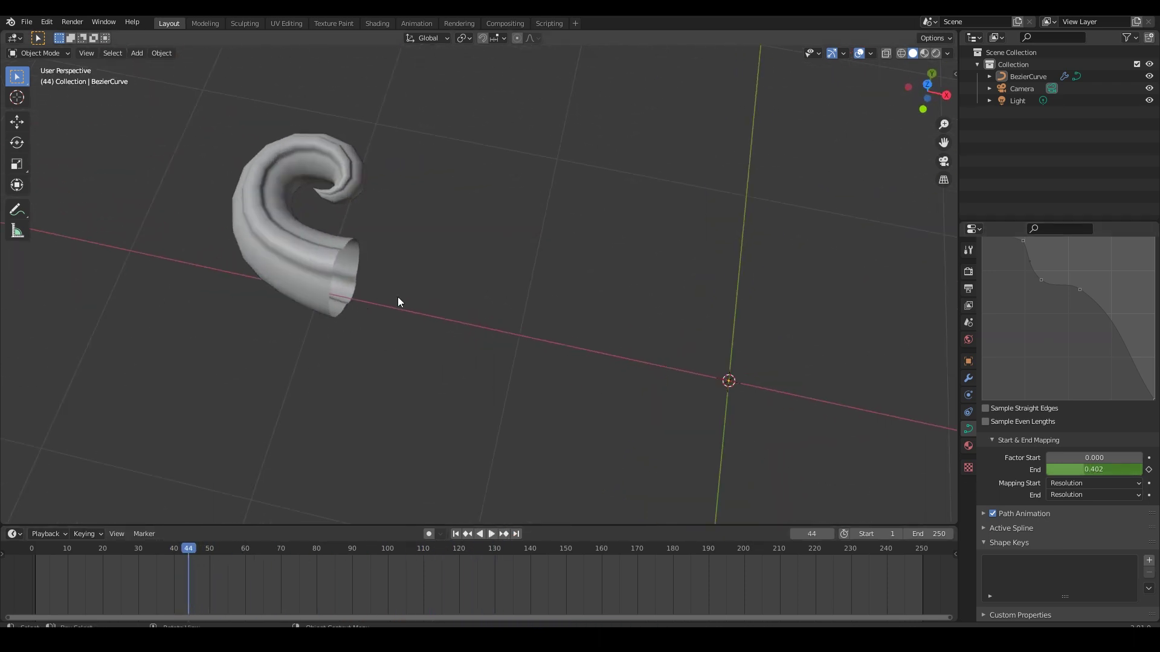
pyautogui.scroll(6, 994, 465)
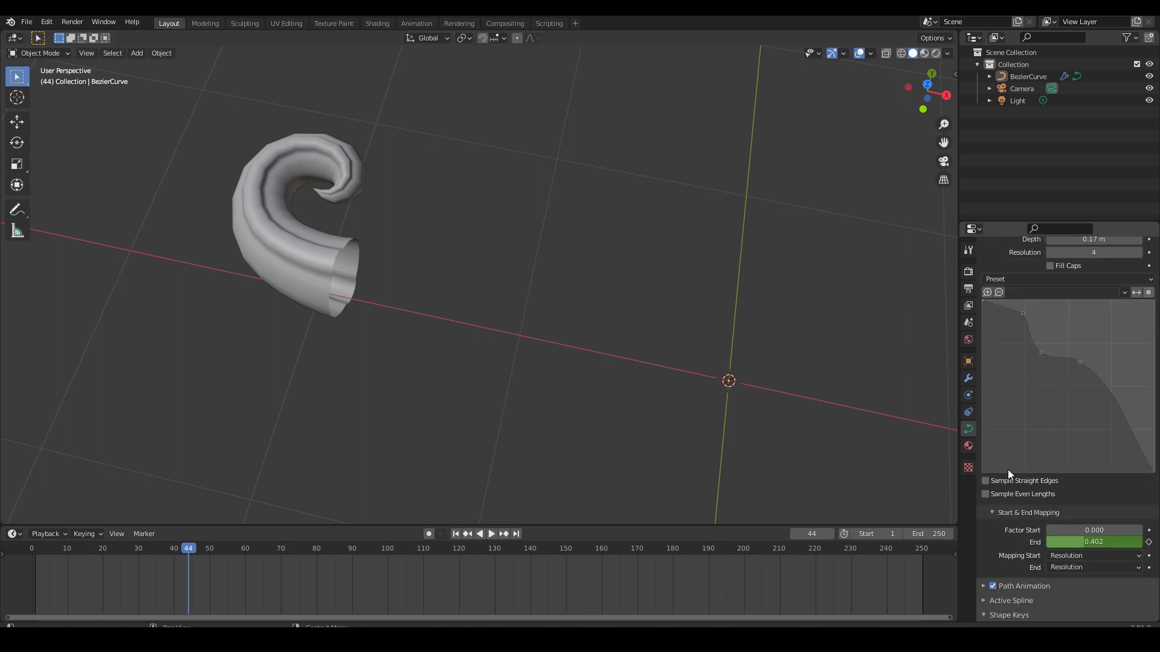
pyautogui.click(1050, 338)
# - Replay the growth animation from the start to examine the curve with its ends capped
pyautogui.moveTo(520, 350); pyautogui.dragTo(186, 563, button='middle')
pyautogui.hotkey('shift', 'Left')
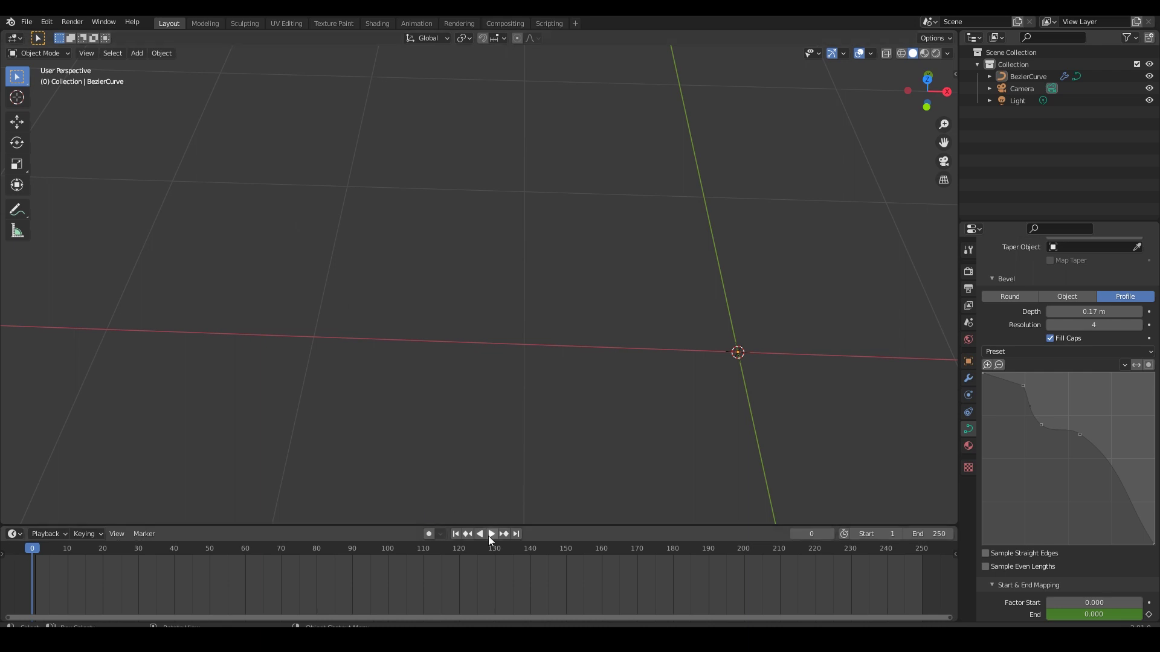
pyautogui.click(491, 534)
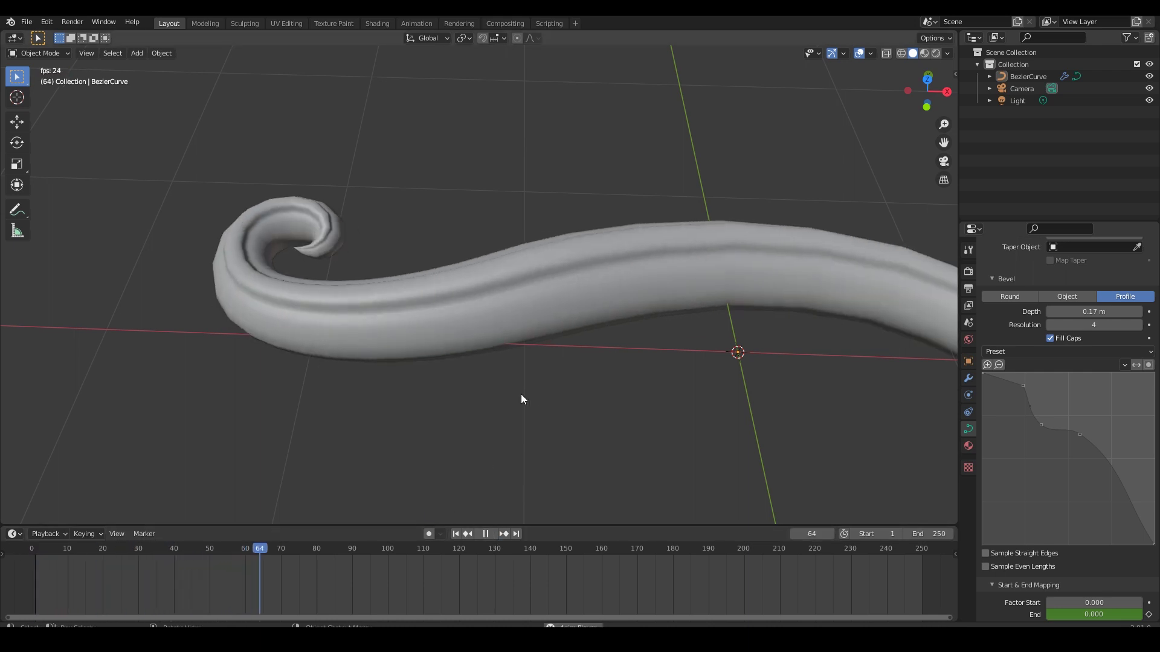
pyautogui.moveTo(522, 395); pyautogui.dragTo(550, 424, button='middle')
pyautogui.moveTo(513, 349)
pyautogui.mouseDown(button='middle')
pyautogui.moveTo(503, 334)
pyautogui.moveTo(513, 358)
pyautogui.mouseUp(button='middle')
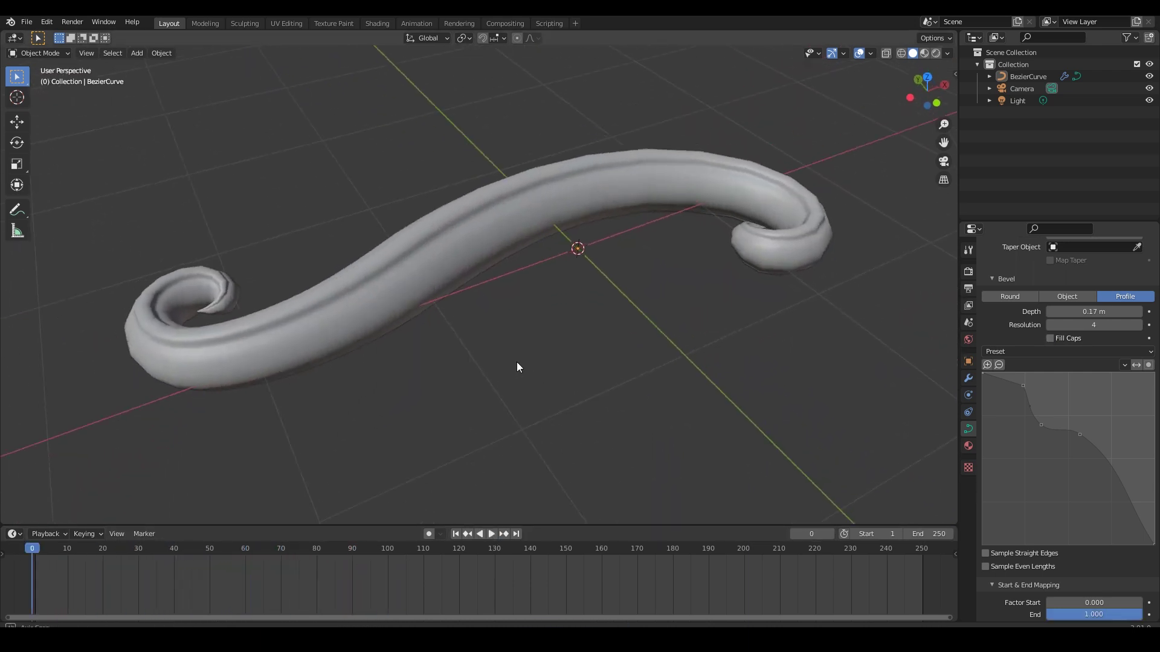
# - In the Shading workspace, give the curve a new material and delete its default shader node, keeping only the Material Output
pyautogui.click(400, 308)
pyautogui.click(377, 23)
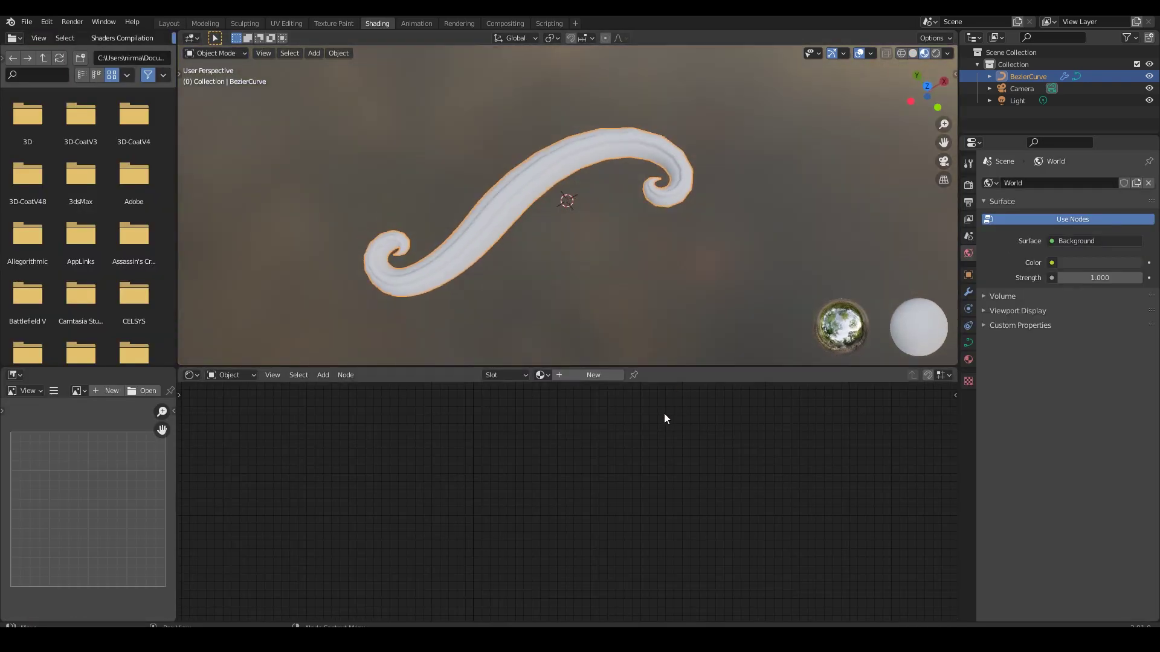
pyautogui.click(593, 375)
pyautogui.press('x')
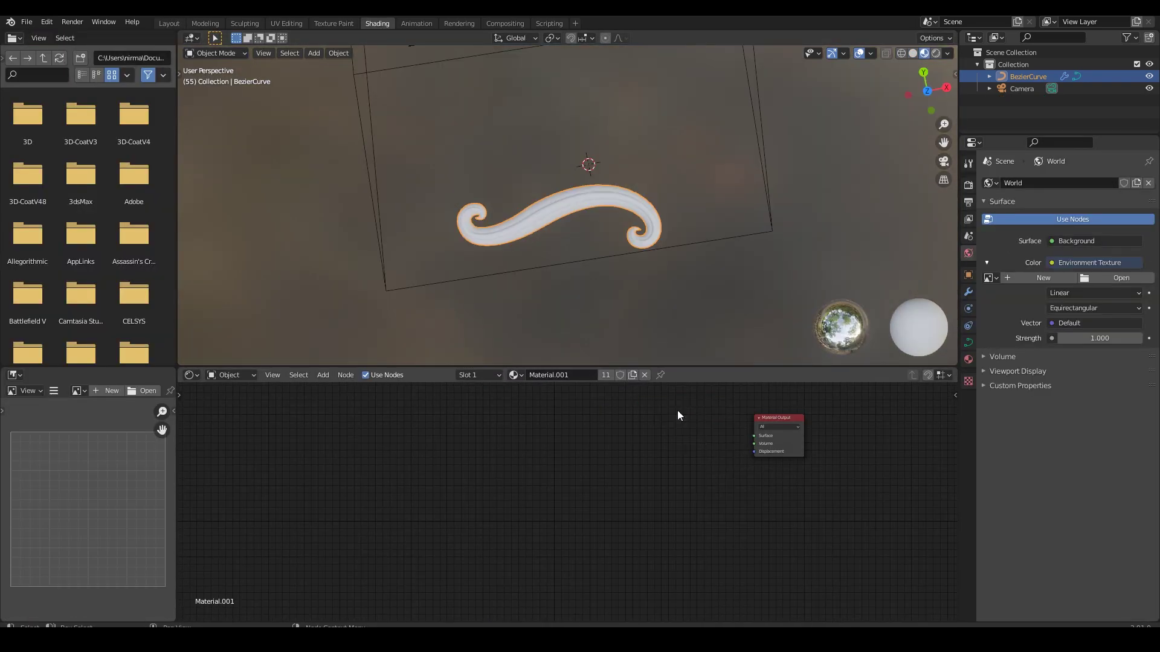
# - Add a Glossy BSDF node and connect its BSDF output to the Material Output's Surface input
pyautogui.hotkey('shift', 'a')
pyautogui.click(534, 461)
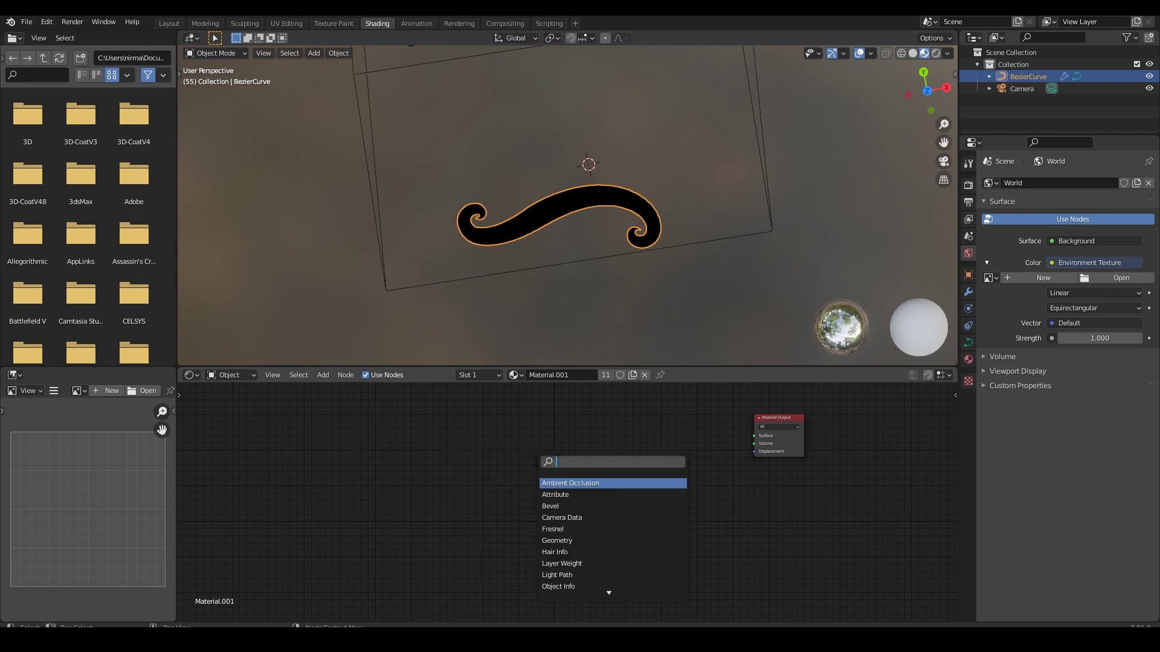
pyautogui.write('gloss')
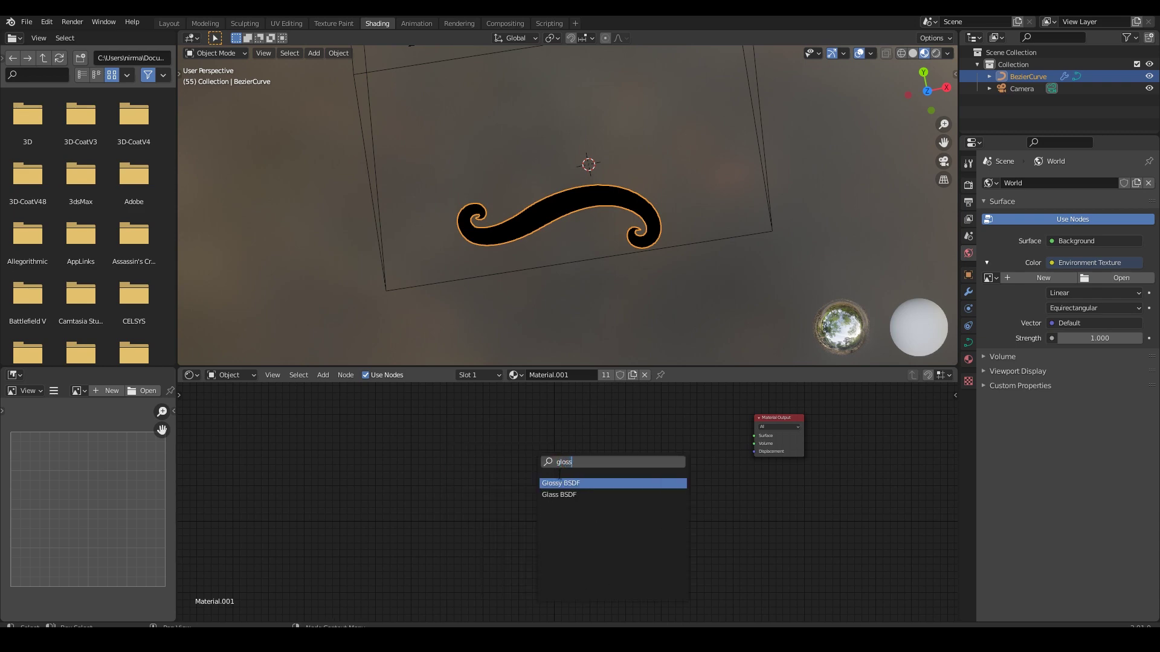
pyautogui.press('Return')
pyautogui.moveTo(682, 444); pyautogui.dragTo(754, 437)
pyautogui.moveTo(665, 441); pyautogui.dragTo(690, 423)
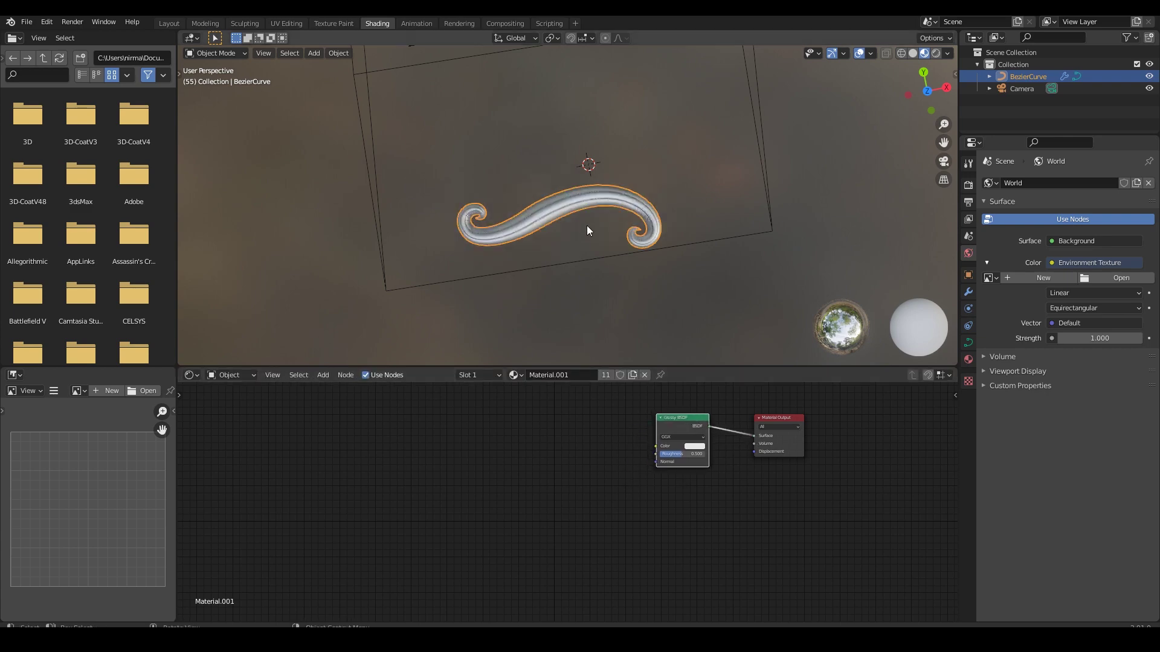
pyautogui.scroll(5, 586, 226)
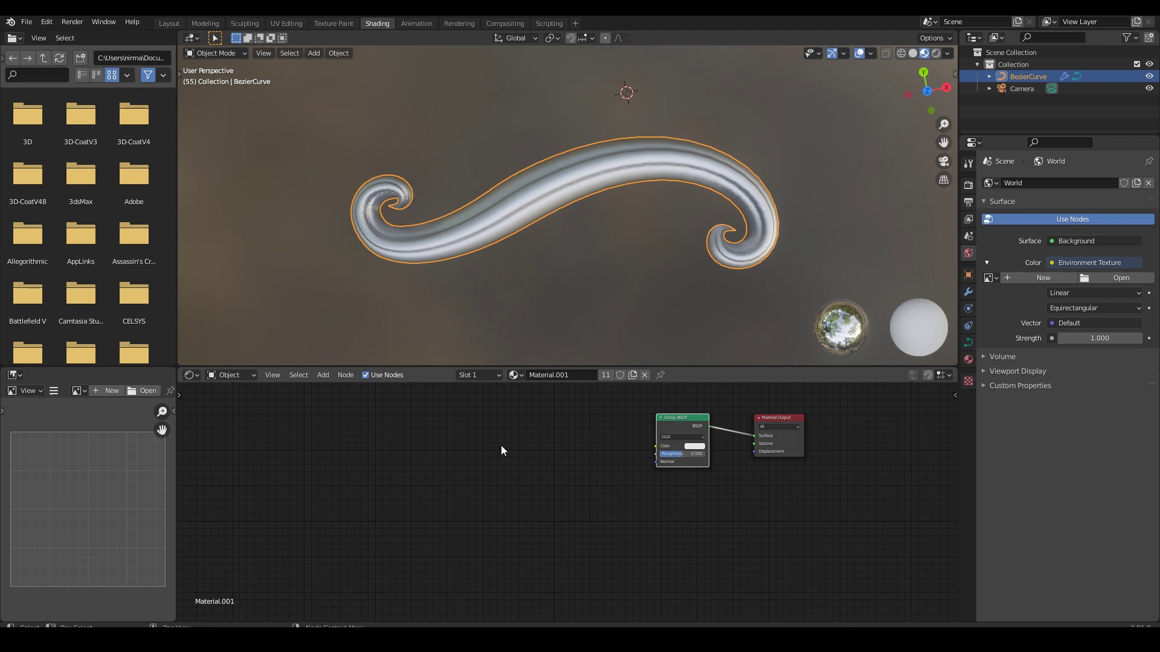
# - Add a ColorRamp node and connect its Color output to the Glossy BSDF's Color input
pyautogui.hotkey('shift', 'a')
pyautogui.write('ram')
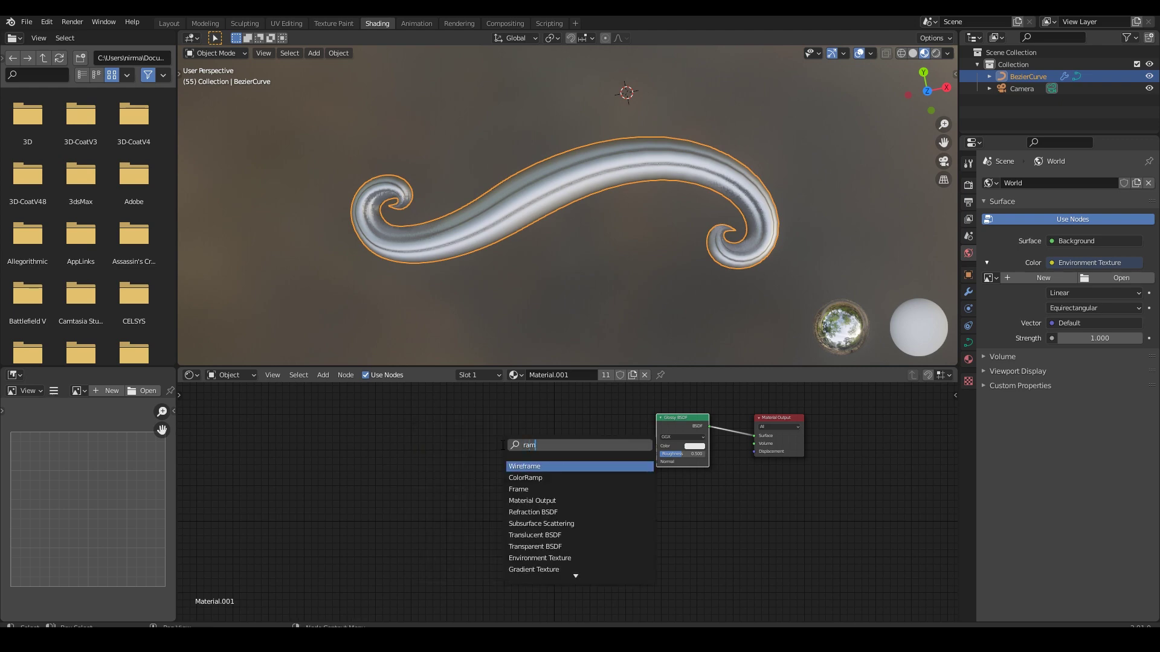
pyautogui.click(525, 477)
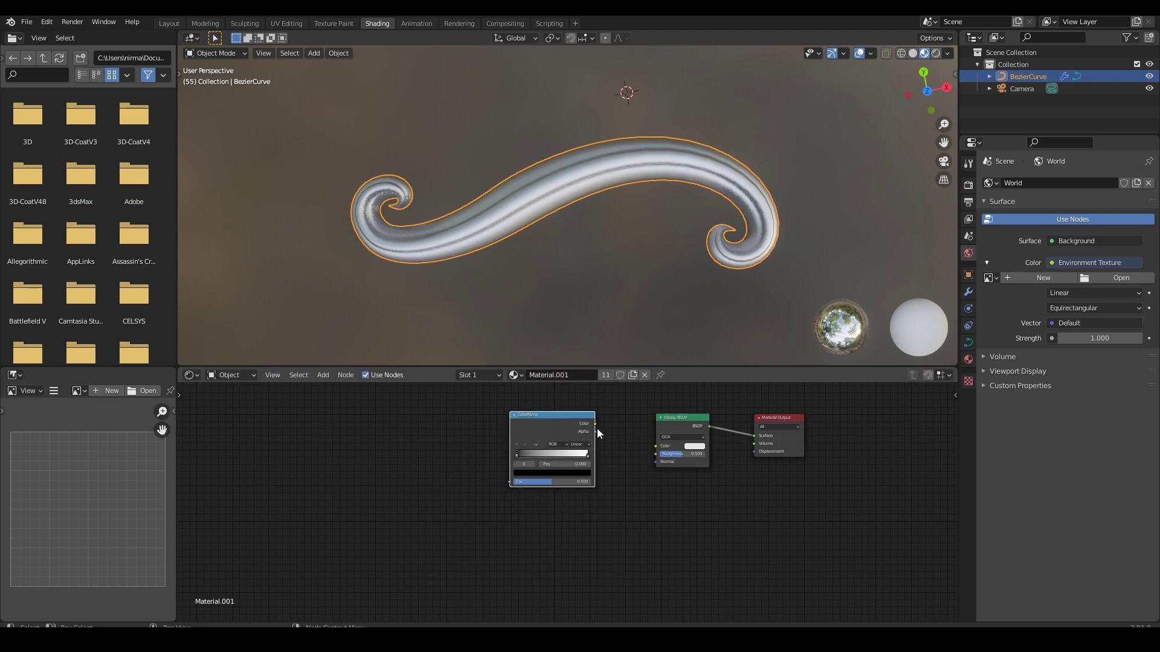
pyautogui.moveTo(595, 426); pyautogui.dragTo(656, 446)
pyautogui.moveTo(634, 468); pyautogui.dragTo(657, 544, button='middle')
pyautogui.moveTo(586, 511); pyautogui.dragTo(577, 468)
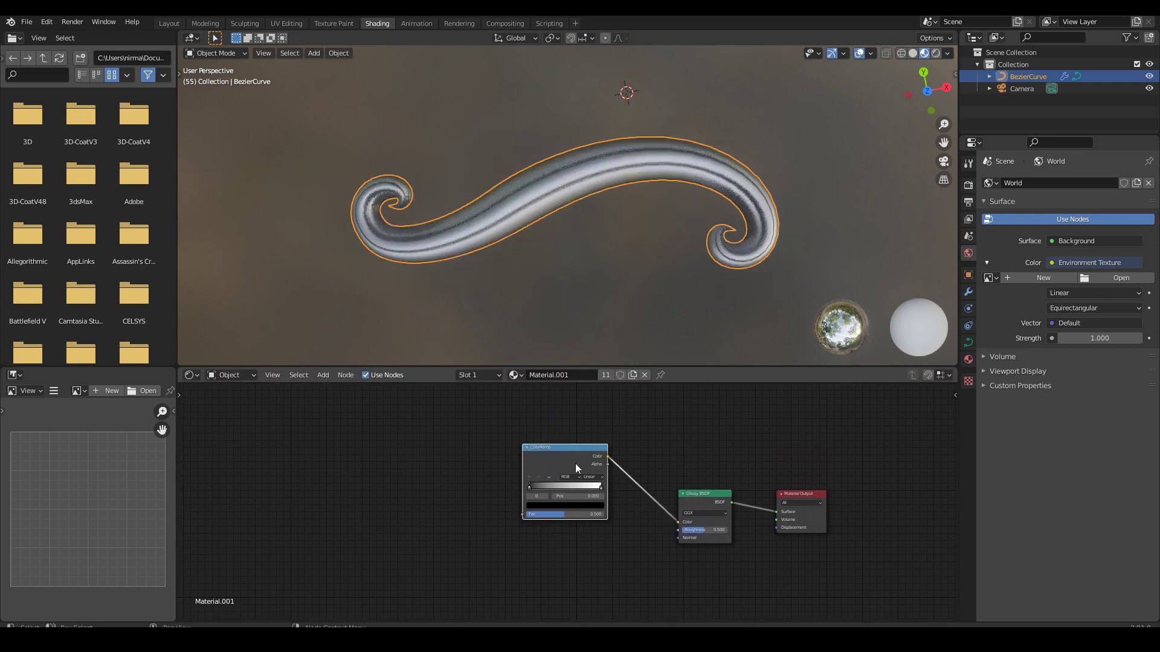
# - Color the ColorRamp's end stop light orange and its start stop brown
pyautogui.click(600, 488)
pyautogui.moveTo(556, 443); pyautogui.dragTo(545, 443)
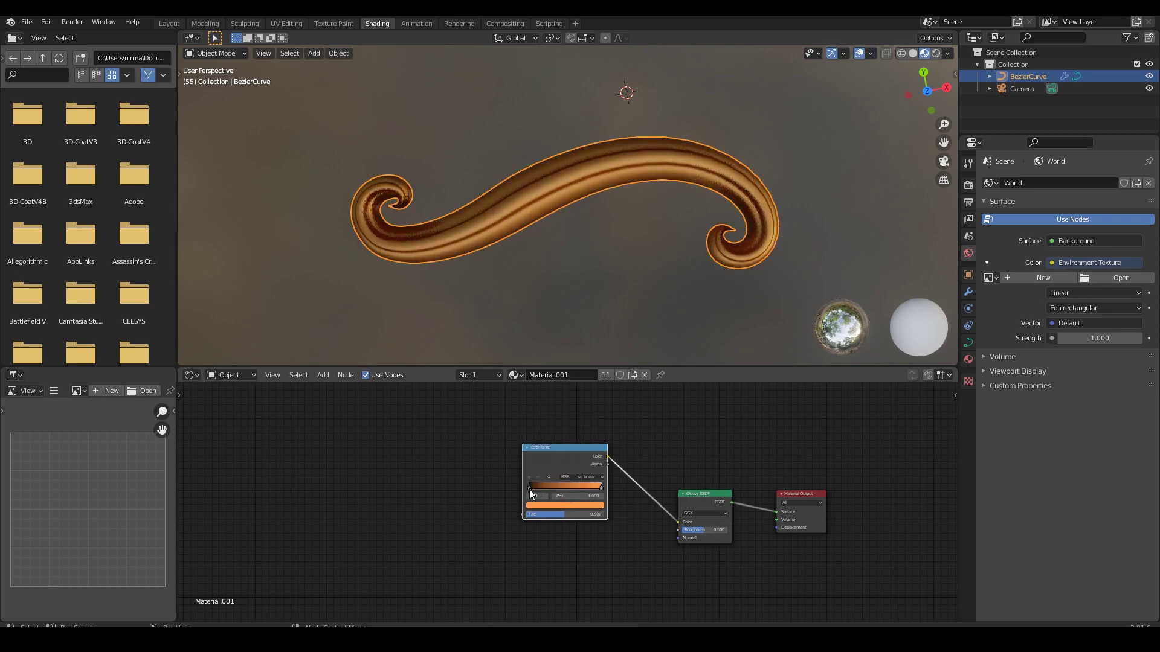
pyautogui.click(530, 487)
pyautogui.click(540, 506)
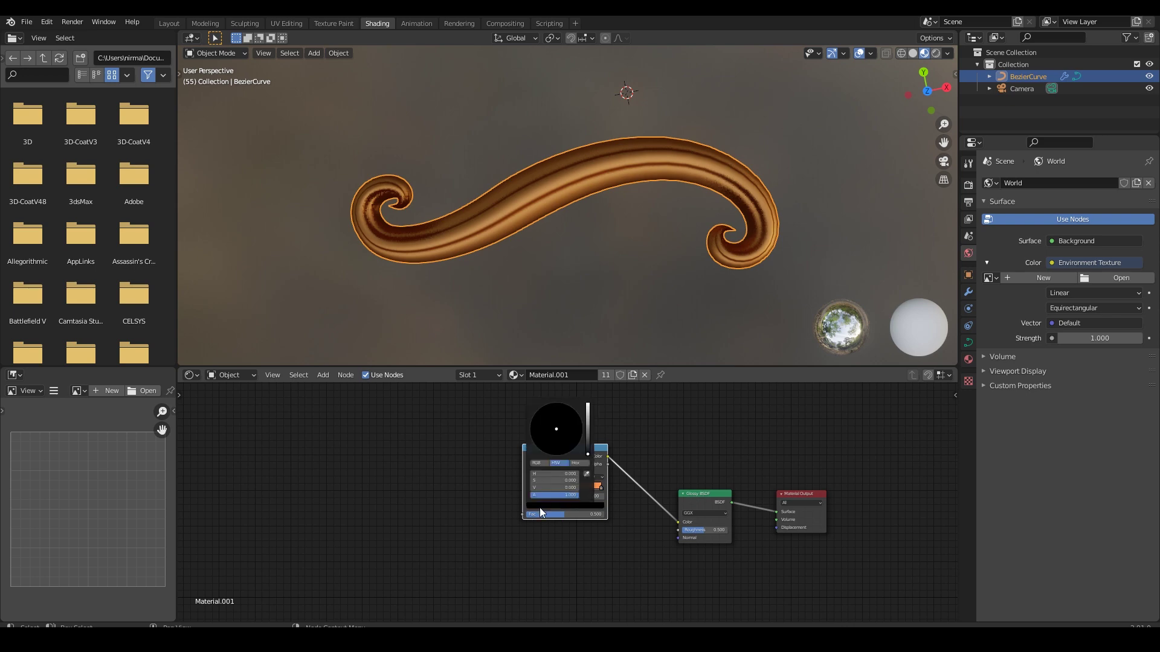
pyautogui.click(587, 433)
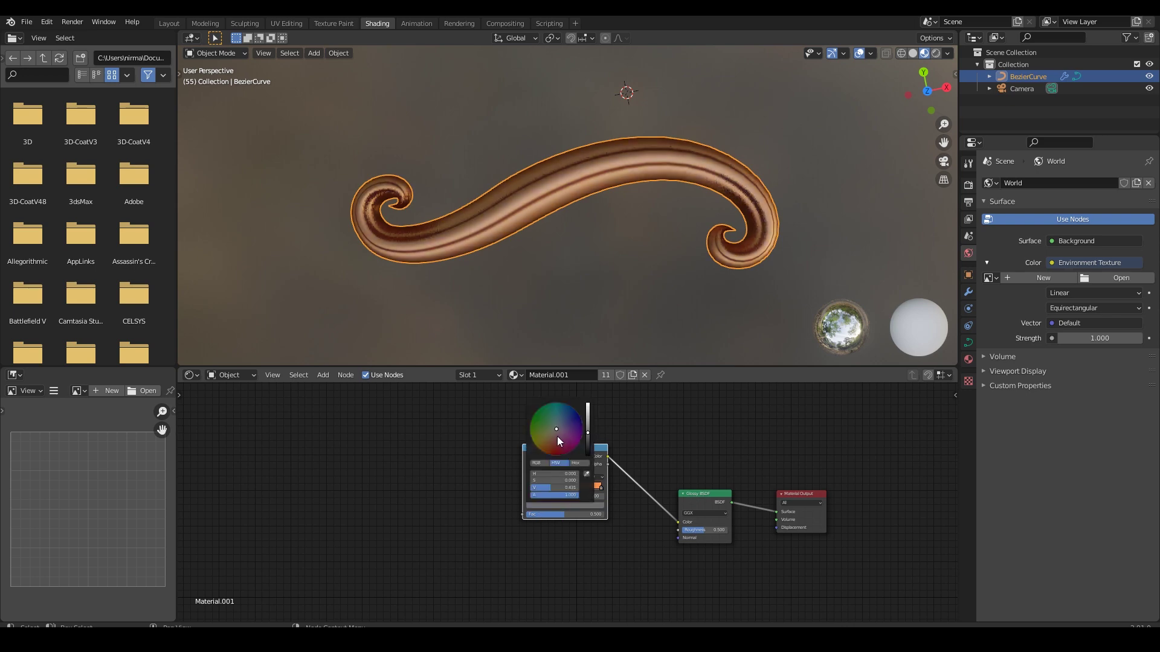
pyautogui.moveTo(557, 436); pyautogui.dragTo(550, 443)
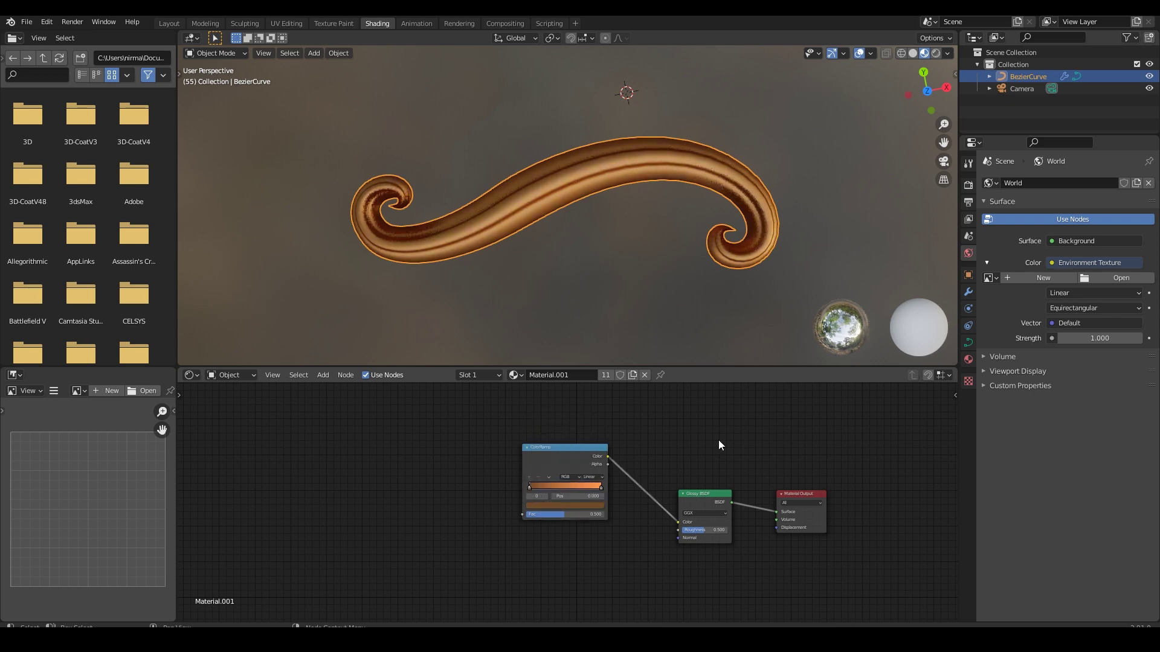
# - Search the add-on preferences for "nod" and make sure the Node Wrangler add-on is enabled
pyautogui.moveTo(629, 510)
pyautogui.mouseDown(button='middle')
pyautogui.moveTo(644, 502)
pyautogui.moveTo(648, 518)
pyautogui.mouseUp(button='middle')
pyautogui.click(46, 22)
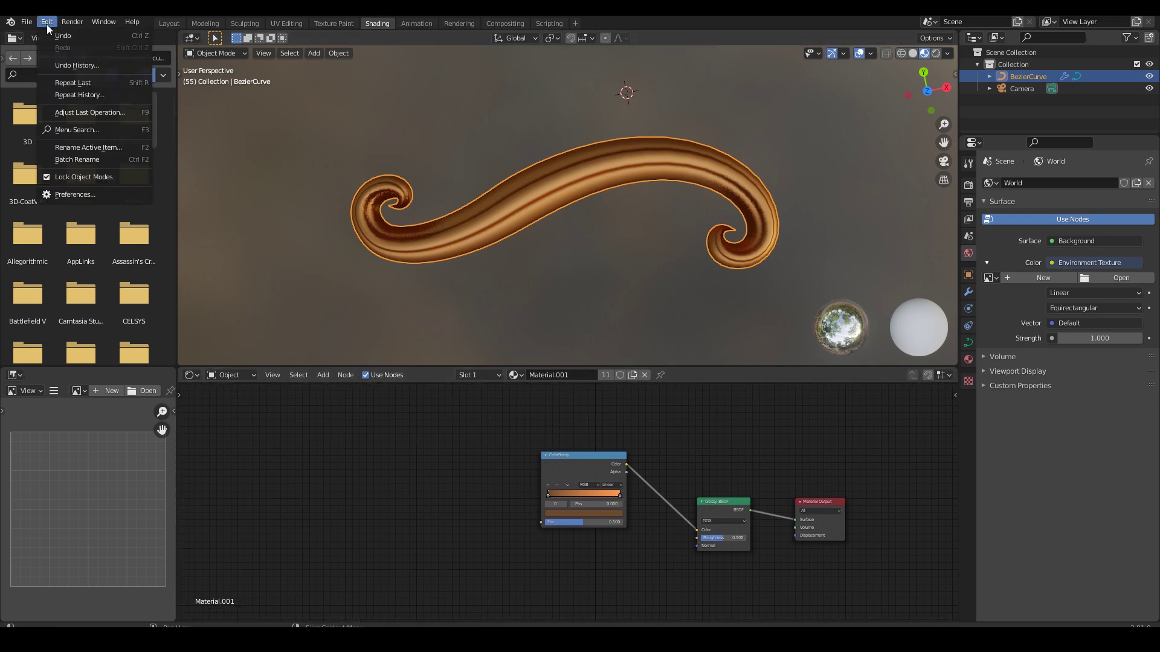
pyautogui.click(74, 192)
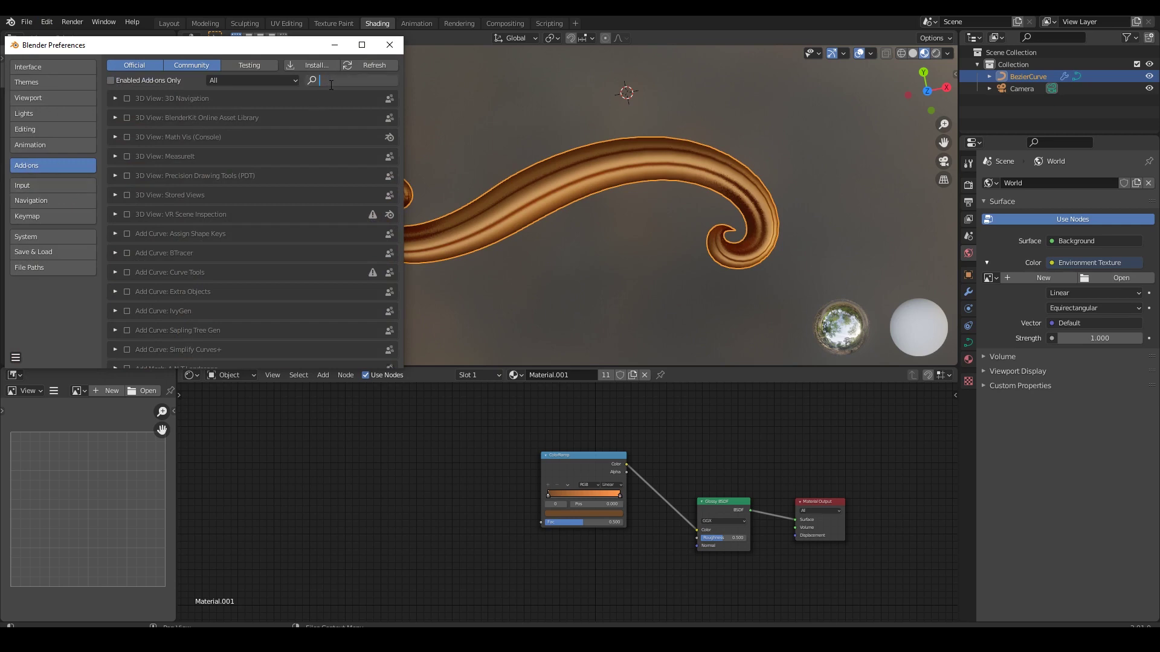
pyautogui.write('nod')
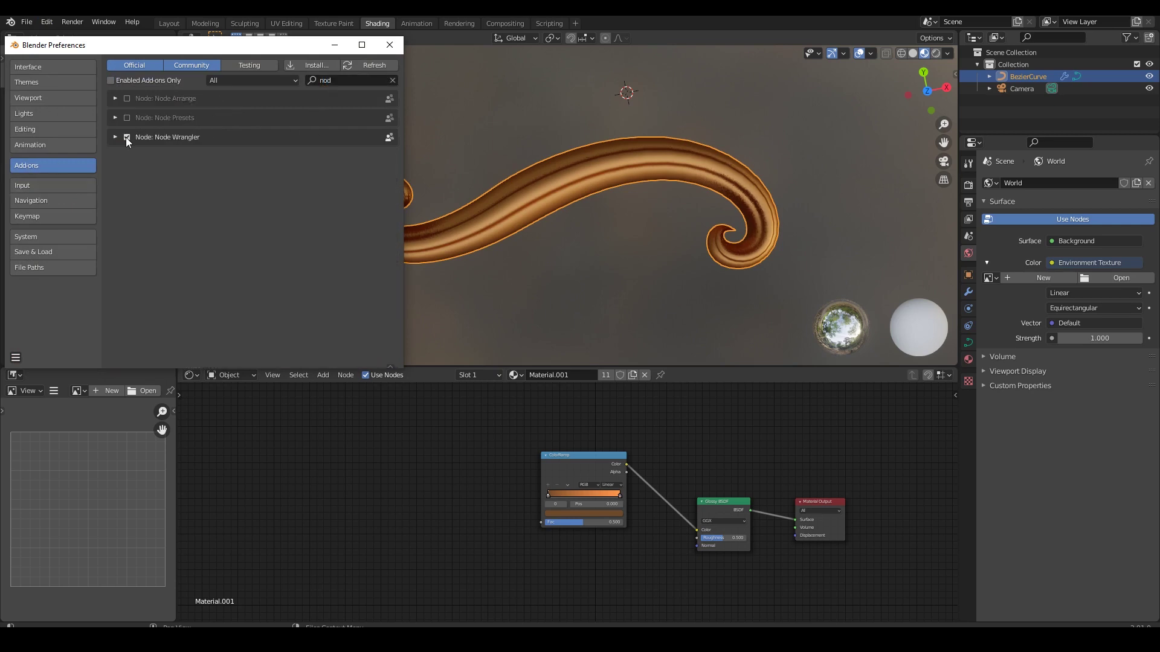
pyautogui.click(126, 138)
pyautogui.click(126, 138)
pyautogui.click(390, 45)
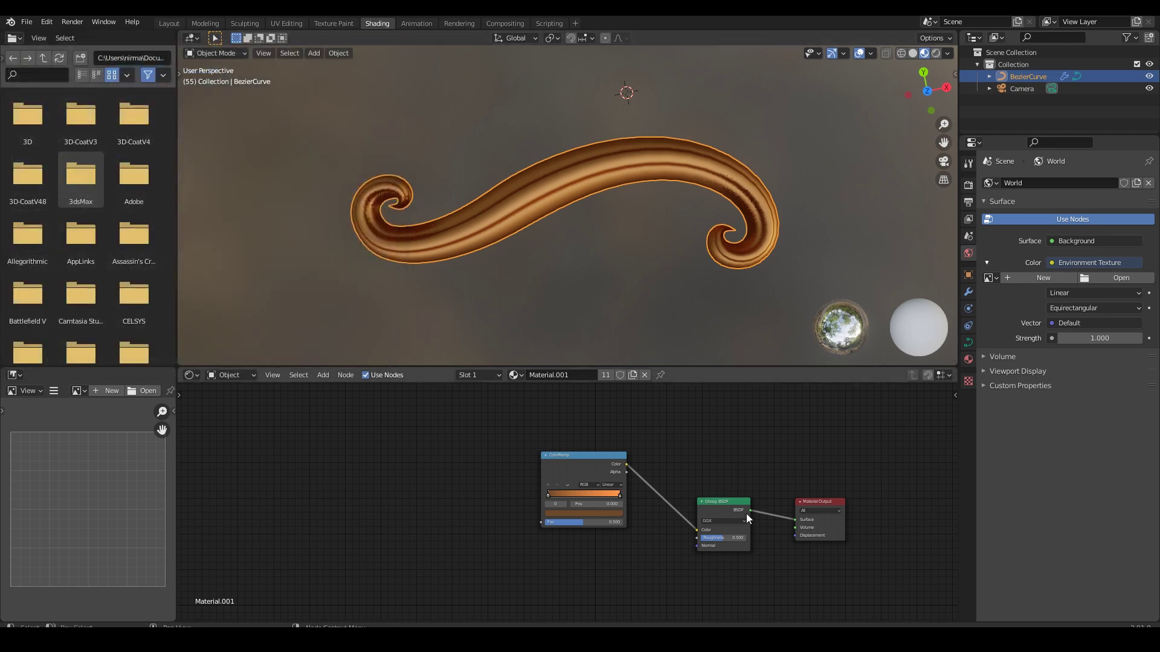
# - Add an Image Texture with Mapping and Texture Coordinate nodes to the Glossy BSDF's Roughness, and map it with Generated coordinates
pyautogui.moveTo(739, 513); pyautogui.dragTo(596, 550)
pyautogui.hotkey('ctrl', 't')
pyautogui.moveTo(670, 554); pyautogui.dragTo(642, 507, button='middle')
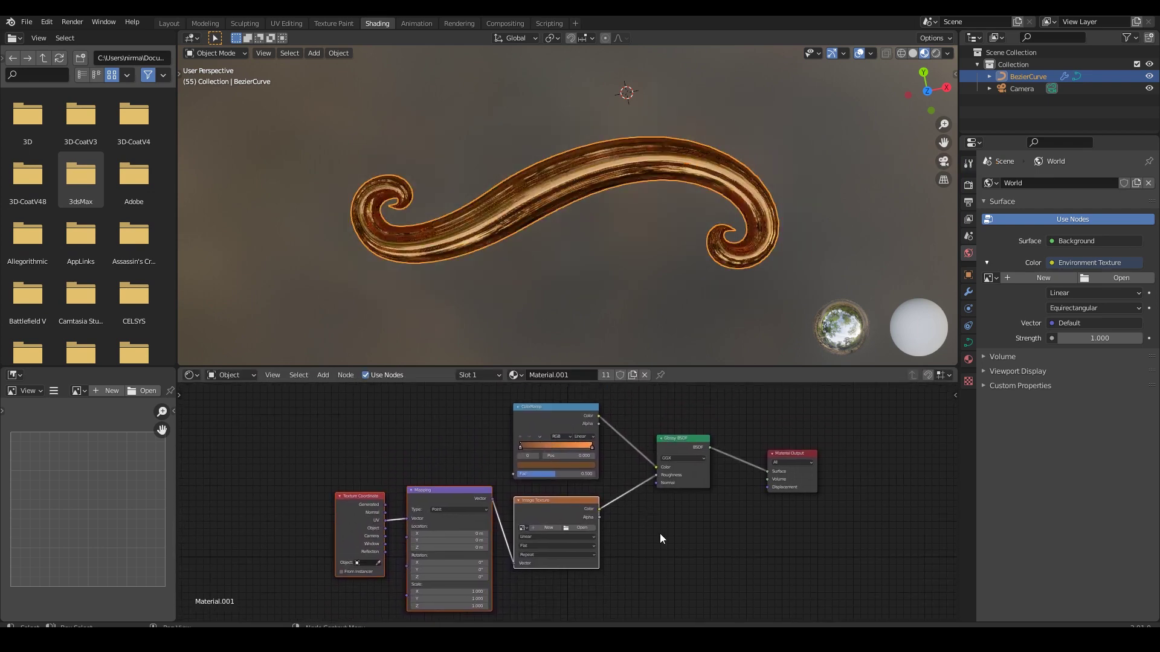
pyautogui.click(673, 550)
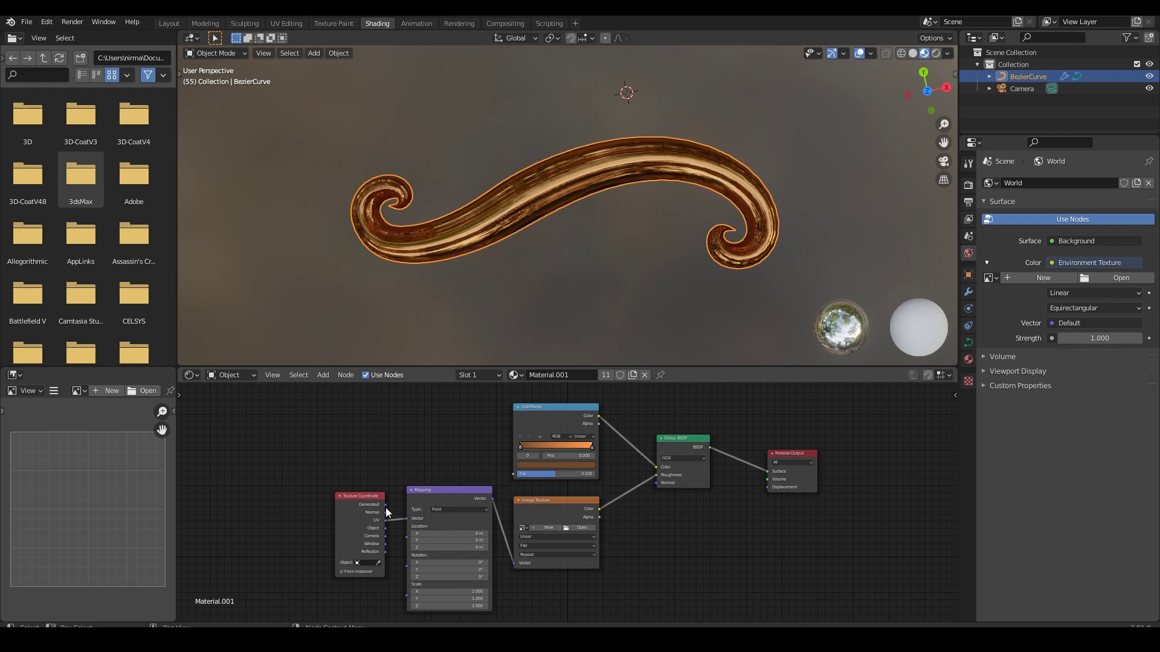
pyautogui.moveTo(386, 506); pyautogui.dragTo(404, 517)
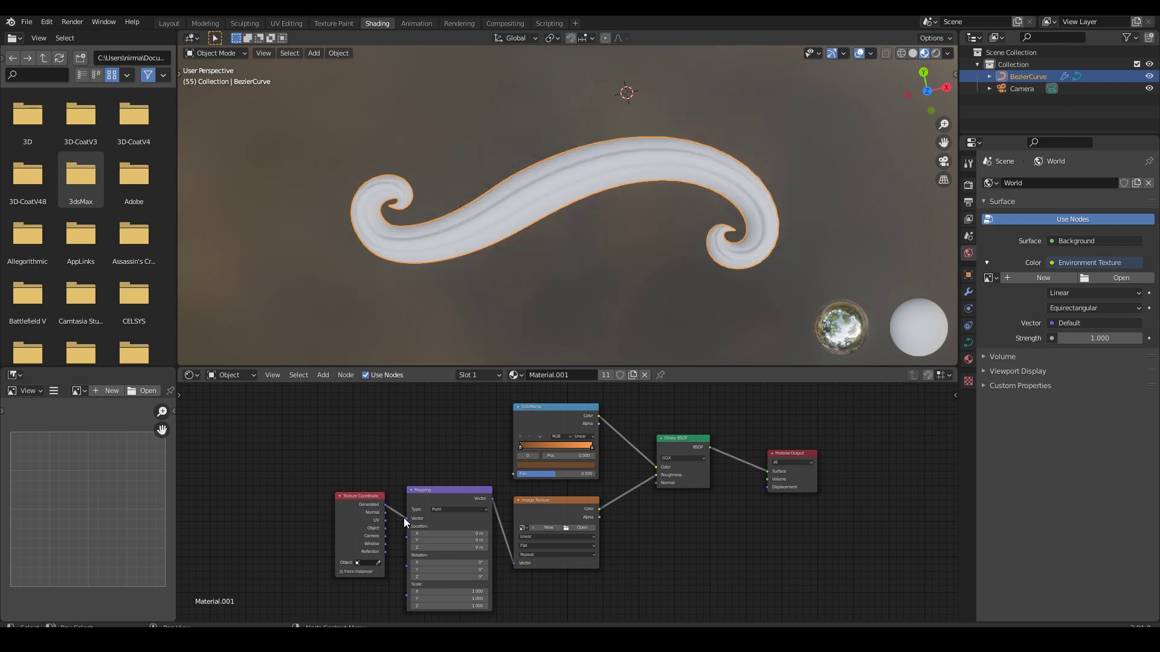
# - Load rust_completely_rusted_0056_02.jpg into the Image Texture node and inspect the material on the curve
pyautogui.click(581, 529)
pyautogui.click(824, 292)
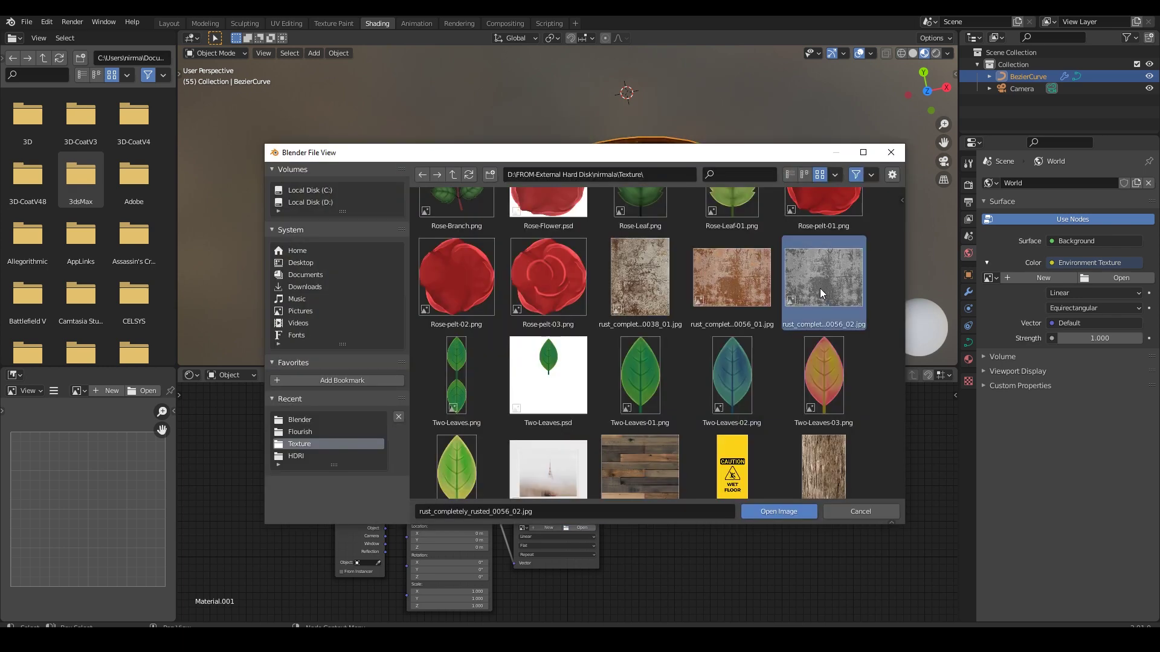
pyautogui.click(779, 511)
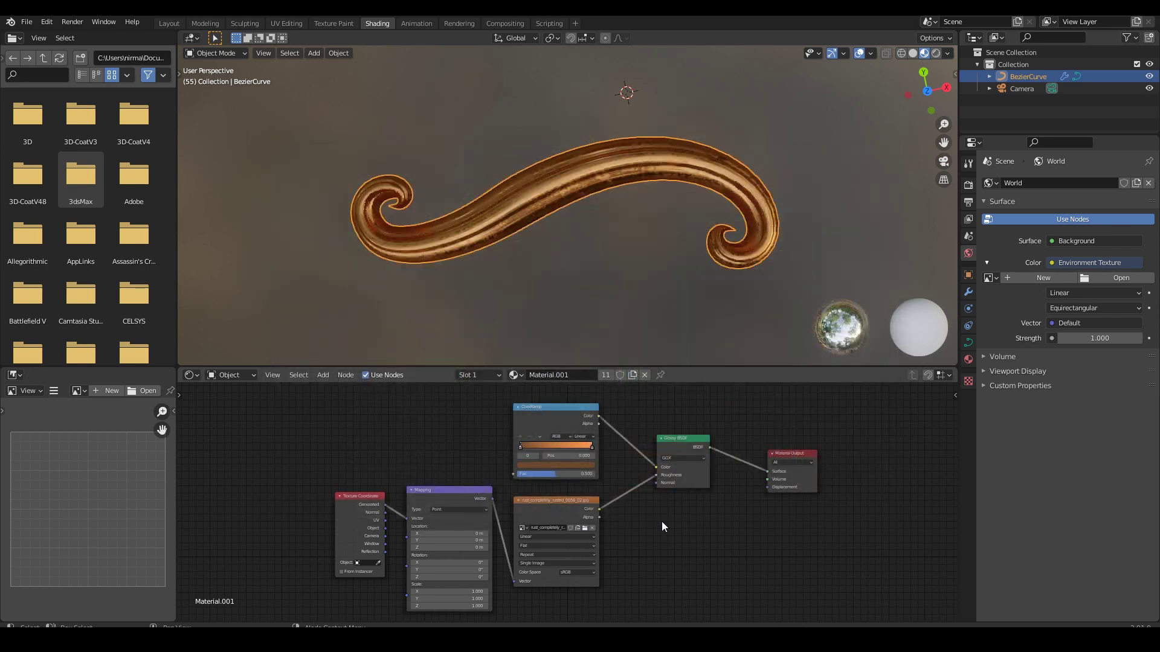
pyautogui.moveTo(675, 237); pyautogui.dragTo(682, 195, button='middle')
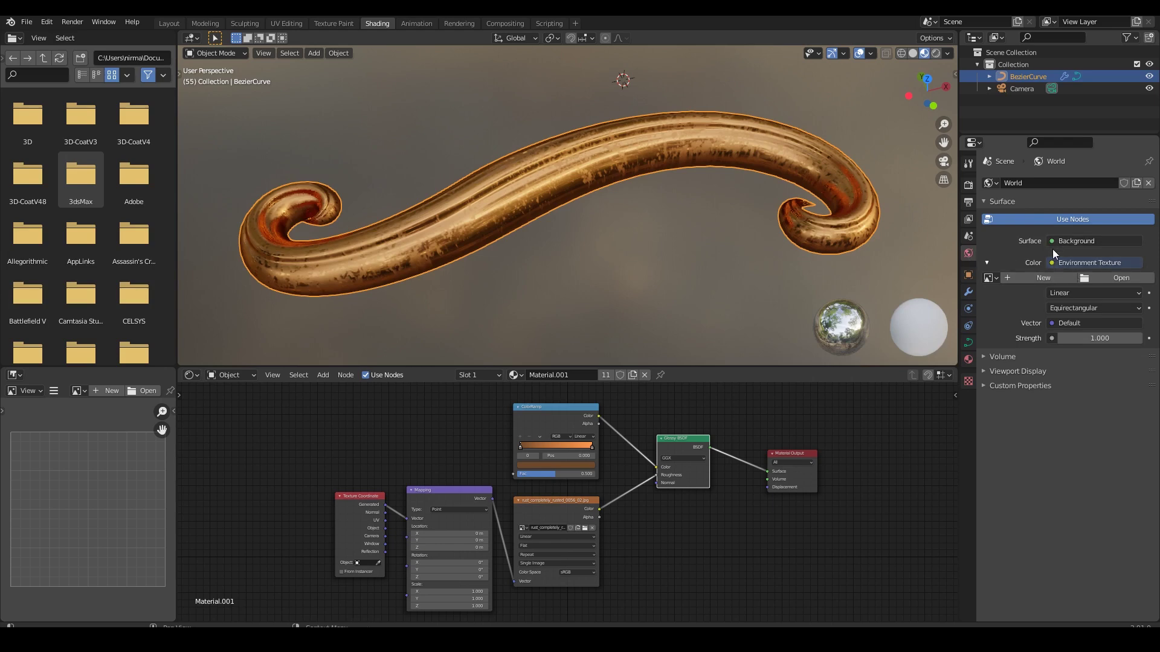
# - Set the world color to an Environment Texture and load studio_small_03_8k.hdr from the HDRI folder
pyautogui.click(1053, 263)
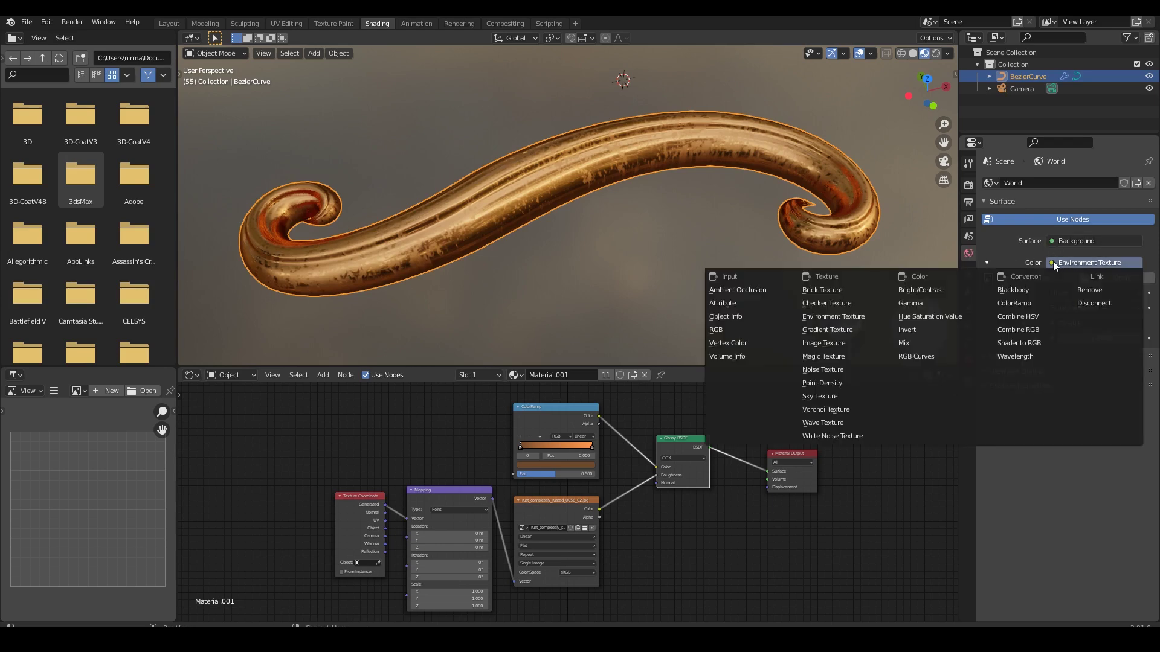
pyautogui.click(840, 318)
pyautogui.click(1119, 277)
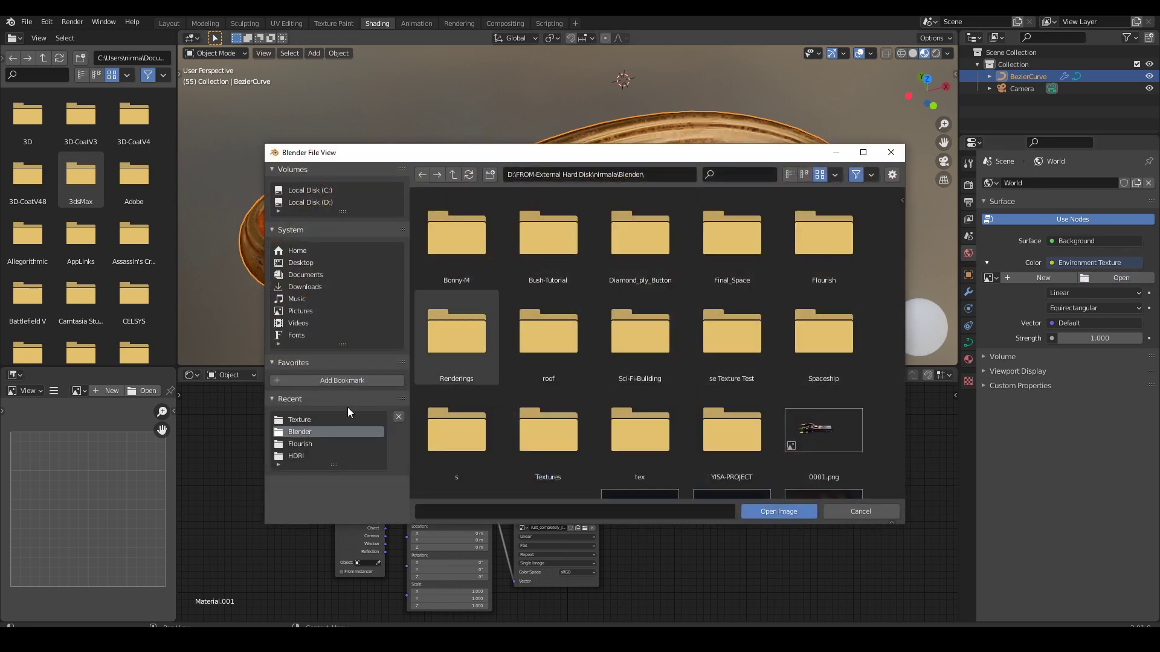
pyautogui.click(298, 456)
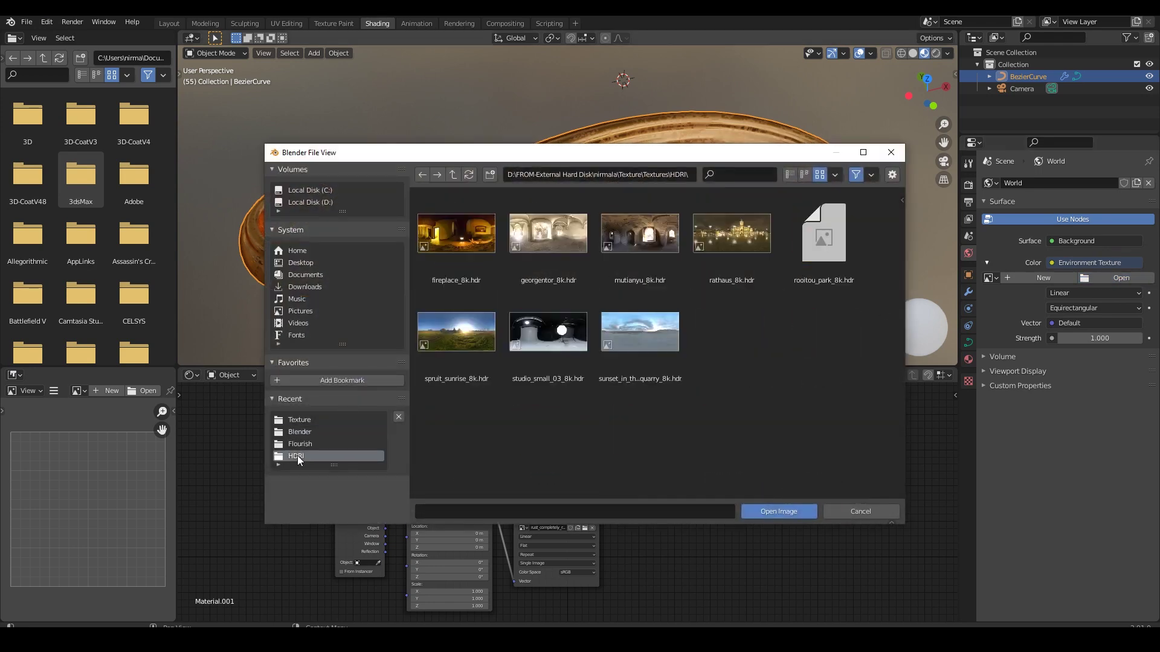
pyautogui.click(558, 345)
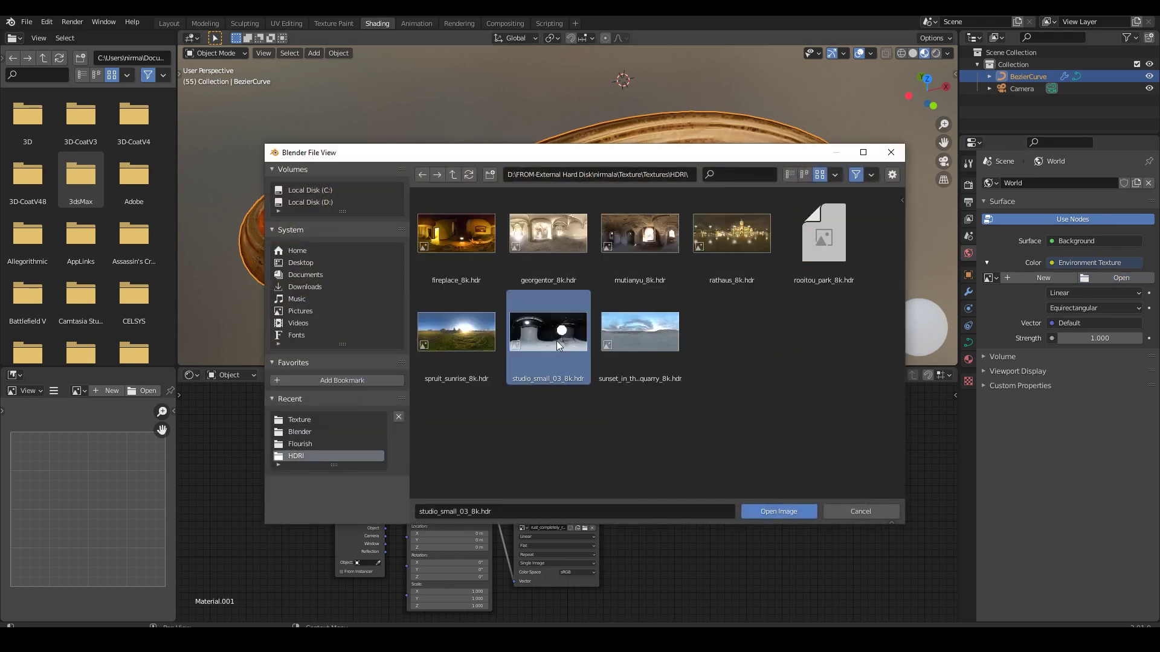
pyautogui.click(766, 512)
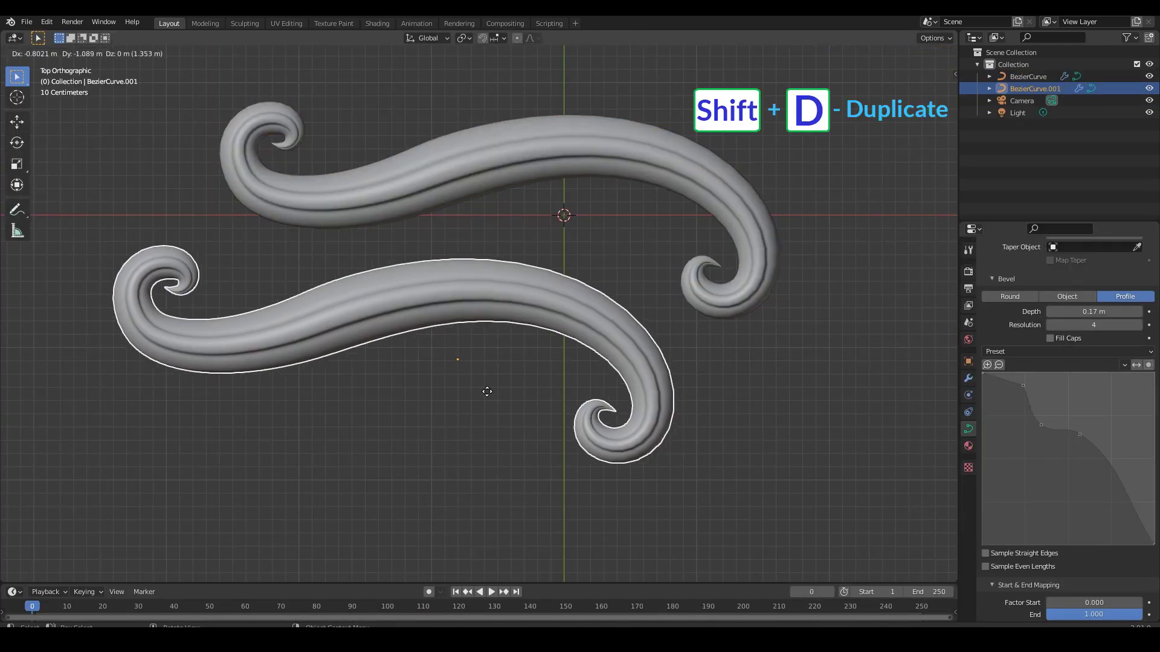
# - Scale the duplicated S-curve to about 0.63 and rotate it steeply beneath the original
pyautogui.press('s')
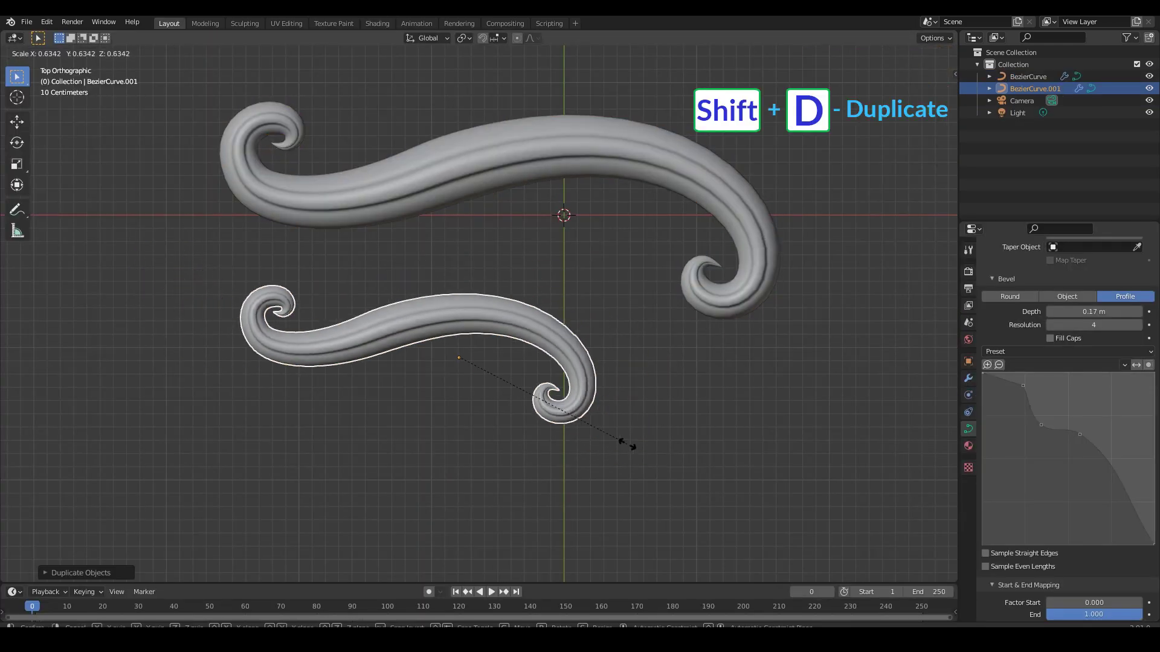
pyautogui.click(629, 445)
pyautogui.press('r')
pyautogui.click(622, 368)
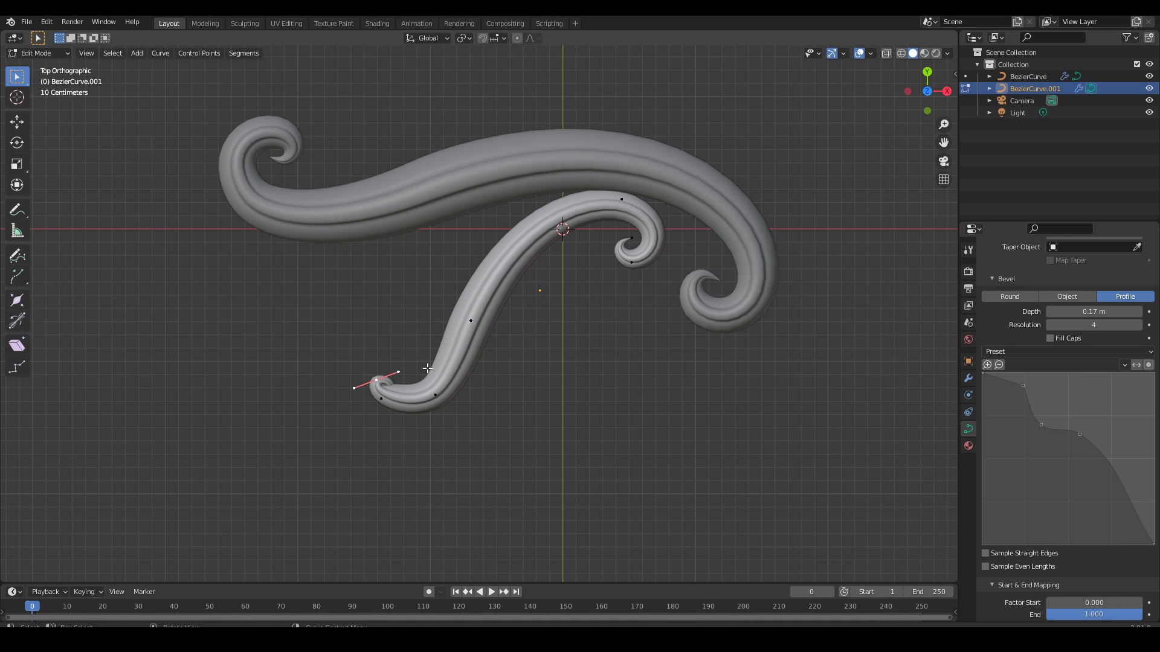
# - Open out the small curve's lower curl by moving and rotating its control points, and delete the point between curl and stem
pyautogui.moveTo(376, 379)
pyautogui.mouseDown()
pyautogui.moveTo(397, 311)
pyautogui.moveTo(348, 291)
pyautogui.moveTo(416, 341)
pyautogui.moveTo(358, 377)
pyautogui.mouseUp()
pyautogui.press('r')
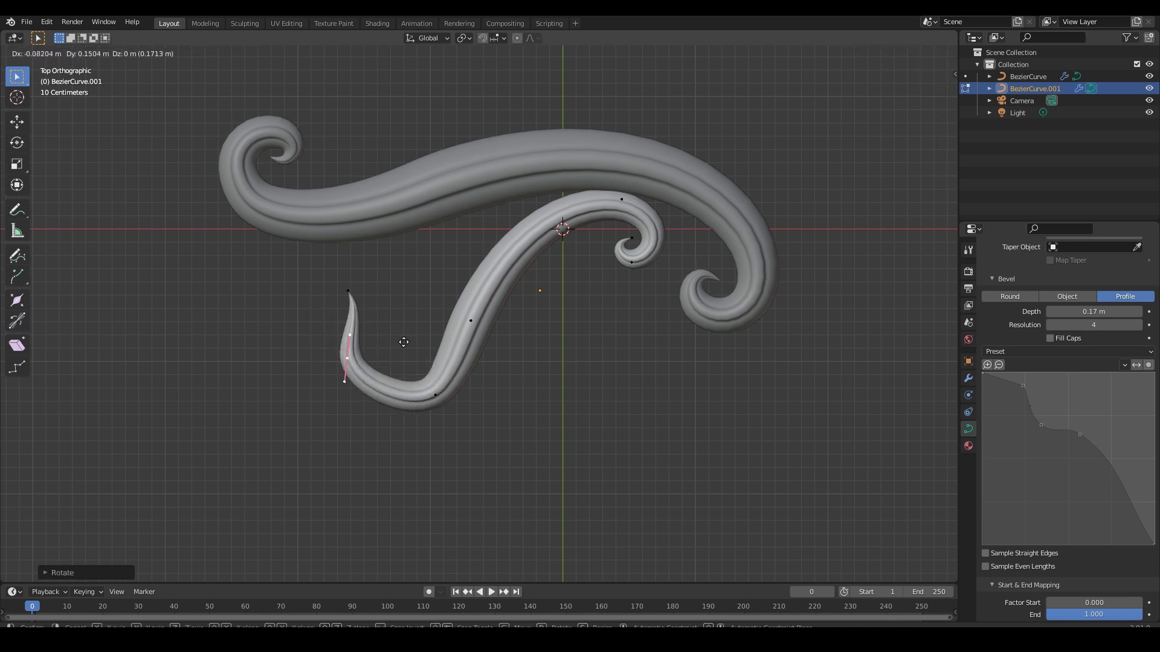
pyautogui.click(383, 334)
pyautogui.moveTo(435, 396); pyautogui.dragTo(406, 340)
pyautogui.press('r')
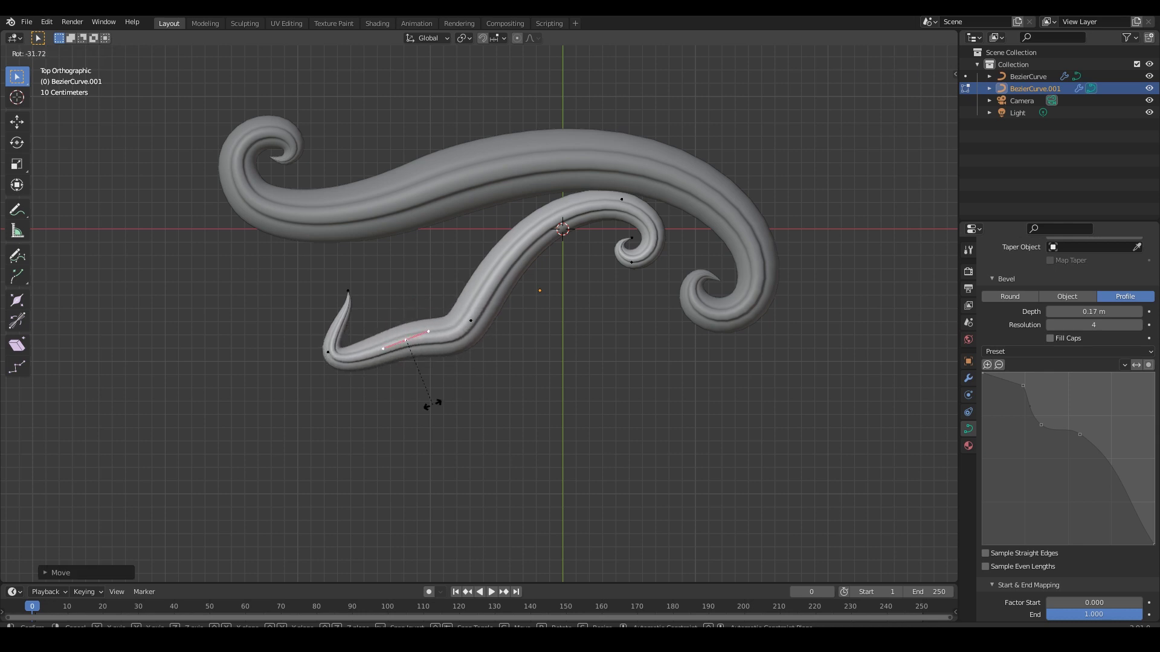
pyautogui.click(433, 402)
pyautogui.press('x')
pyautogui.click(429, 390)
# - Fold the small curve's lower end back under its stem by moving and rotating the last two control points
pyautogui.click(328, 353)
pyautogui.press('g')
pyautogui.click(495, 414)
pyautogui.moveTo(348, 291); pyautogui.dragTo(529, 404)
pyautogui.press('r')
pyautogui.click(468, 402)
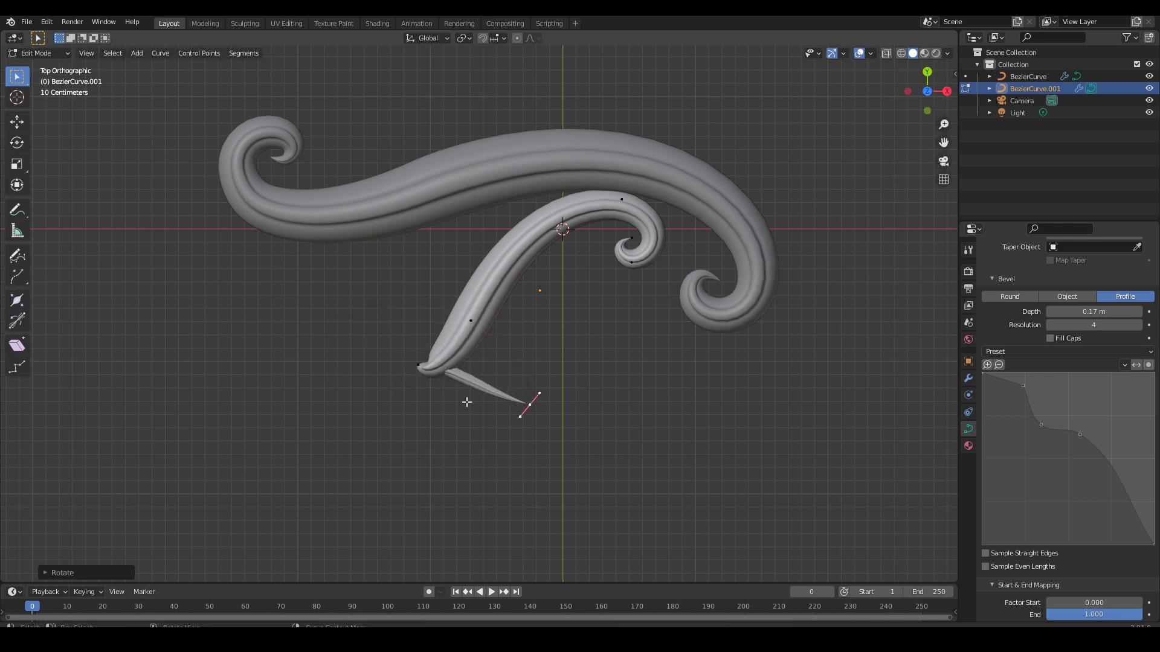
pyautogui.click(418, 366)
pyautogui.press('r')
pyautogui.click(361, 362)
# - Round the lower bend into an inward hook by repositioning the stem, bend and end points and rotating the bend point
pyautogui.moveTo(471, 321); pyautogui.dragTo(447, 289)
pyautogui.click(416, 369)
pyautogui.moveTo(416, 369); pyautogui.dragTo(506, 324)
pyautogui.click(457, 368)
pyautogui.press('r')
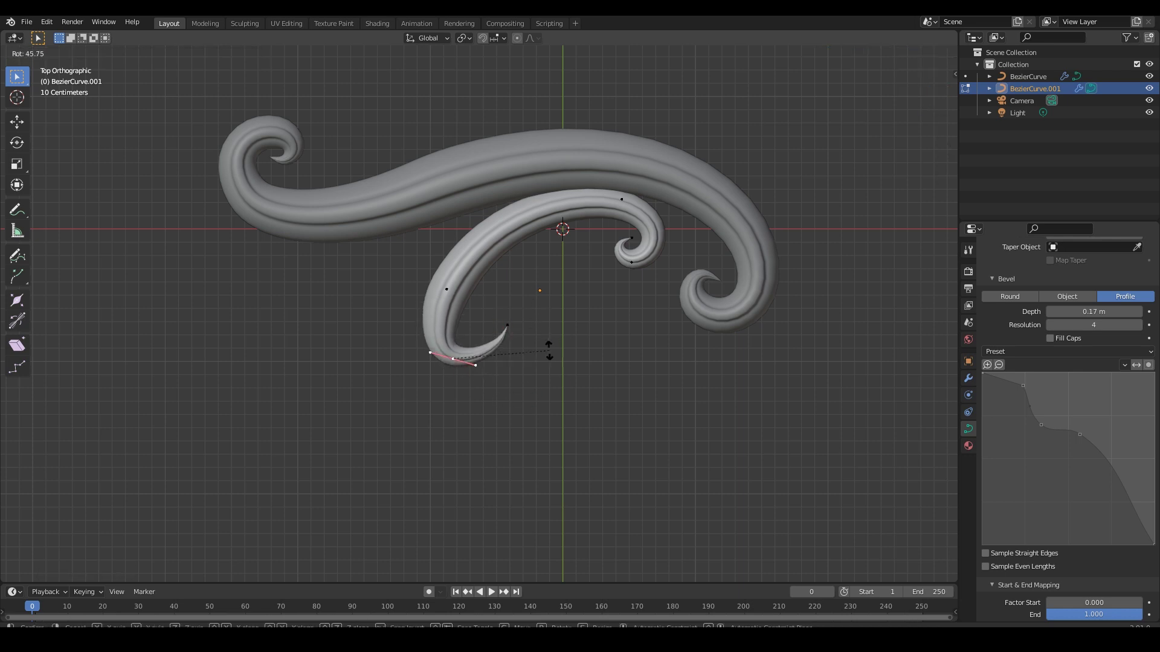
pyautogui.click(521, 373)
pyautogui.press('g')
pyautogui.click(530, 363)
# - Adjust the curve's thickness at the outer bend point and shift the hooked end and bend inward to finish the C-shaped scroll
pyautogui.click(448, 291)
pyautogui.hotkey('alt', 's')
pyautogui.click(590, 353)
pyautogui.moveTo(548, 316); pyautogui.dragTo(443, 371)
pyautogui.press('g')
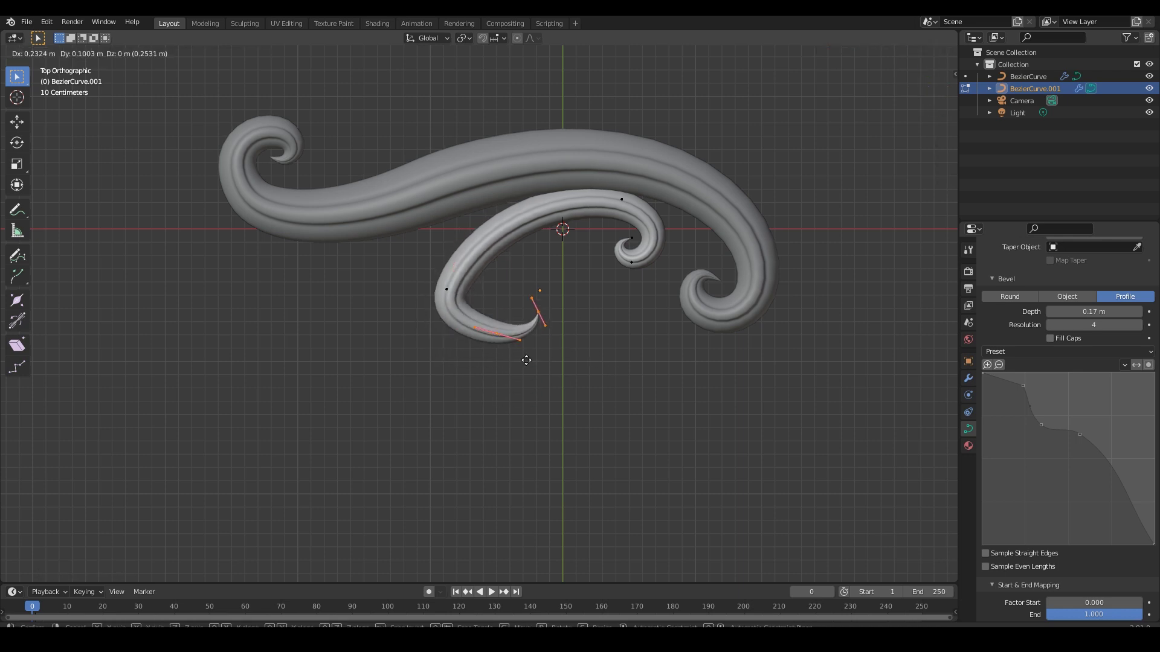
pyautogui.click(531, 357)
pyautogui.click(448, 290)
pyautogui.press('g')
pyautogui.click(477, 266)
pyautogui.press('Tab')
# - Flip the small scroll over with 180° rotations about the Z axis, the X axis and the Z axis again
pyautogui.click(638, 379)
pyautogui.keyDown('shift'); pyautogui.moveTo(638, 382); pyautogui.dragTo(645, 421, button='middle'); pyautogui.keyUp('shift')
pyautogui.click(659, 305)
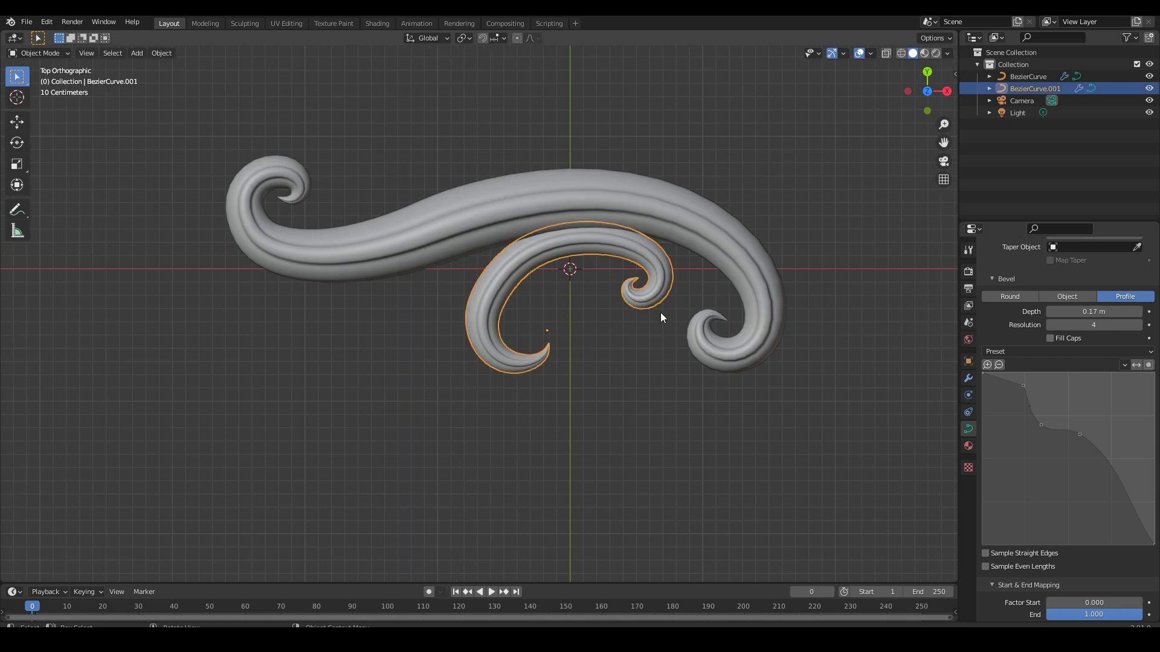
pyautogui.press('r')
pyautogui.click(568, 404)
pyautogui.write('ry')
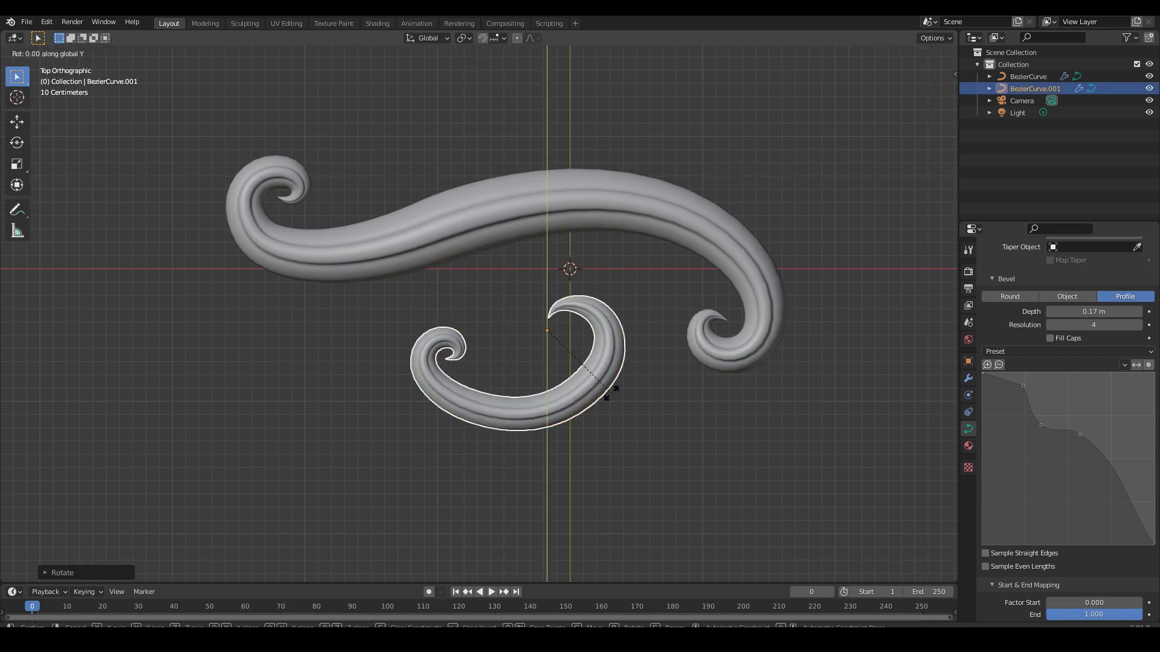
pyautogui.write('z180')
pyautogui.press('Return')
pyautogui.write('x180')
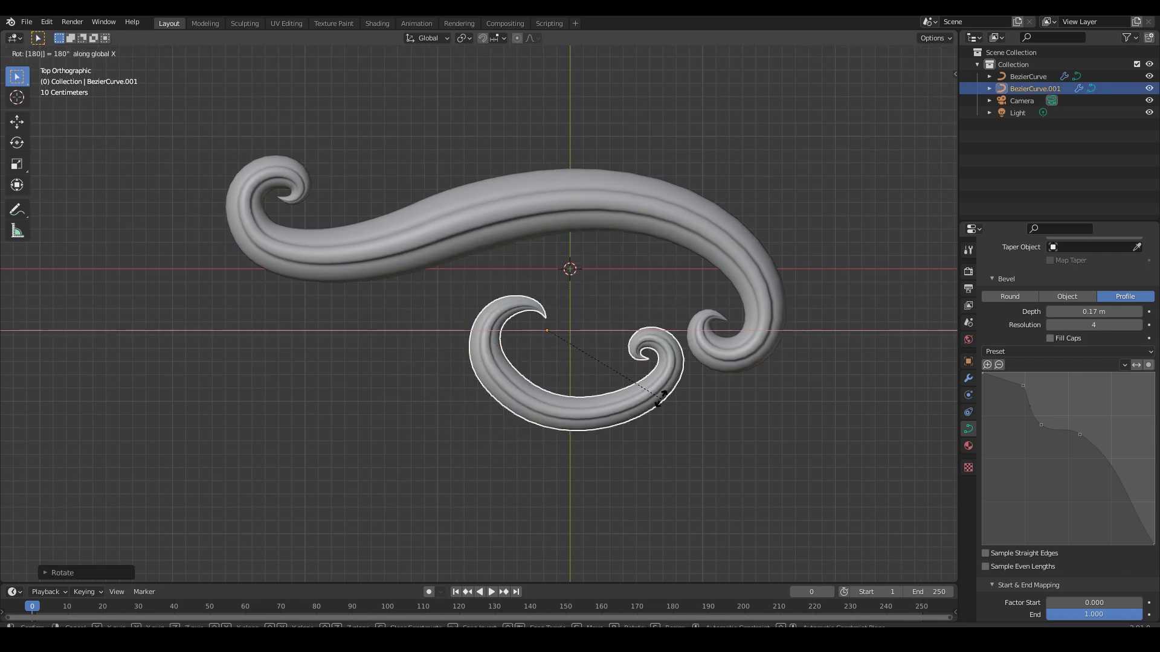
pyautogui.press('Return')
pyautogui.write('rz180')
pyautogui.press('Return')
# - Rotate and shrink the flipped scroll, and place it against the underside of the large curve's arch
pyautogui.press('r')
pyautogui.click(660, 330)
pyautogui.press('g')
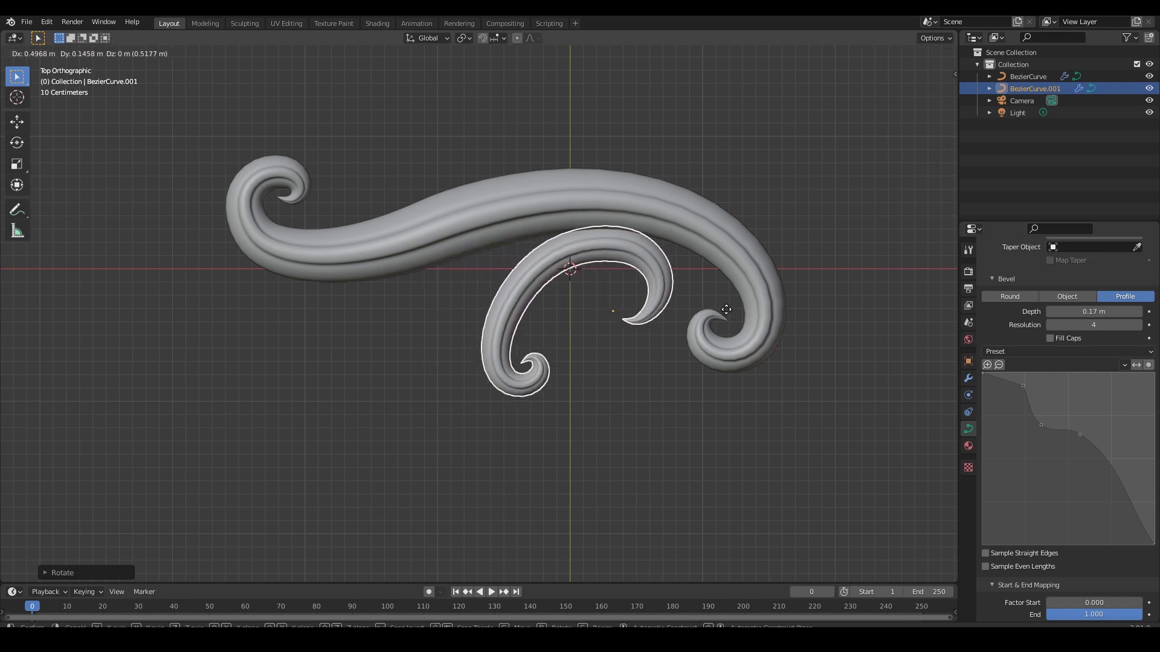
pyautogui.click(721, 311)
pyautogui.click(556, 385)
pyautogui.press('s')
pyautogui.click(695, 386)
pyautogui.press('g')
pyautogui.click(706, 351)
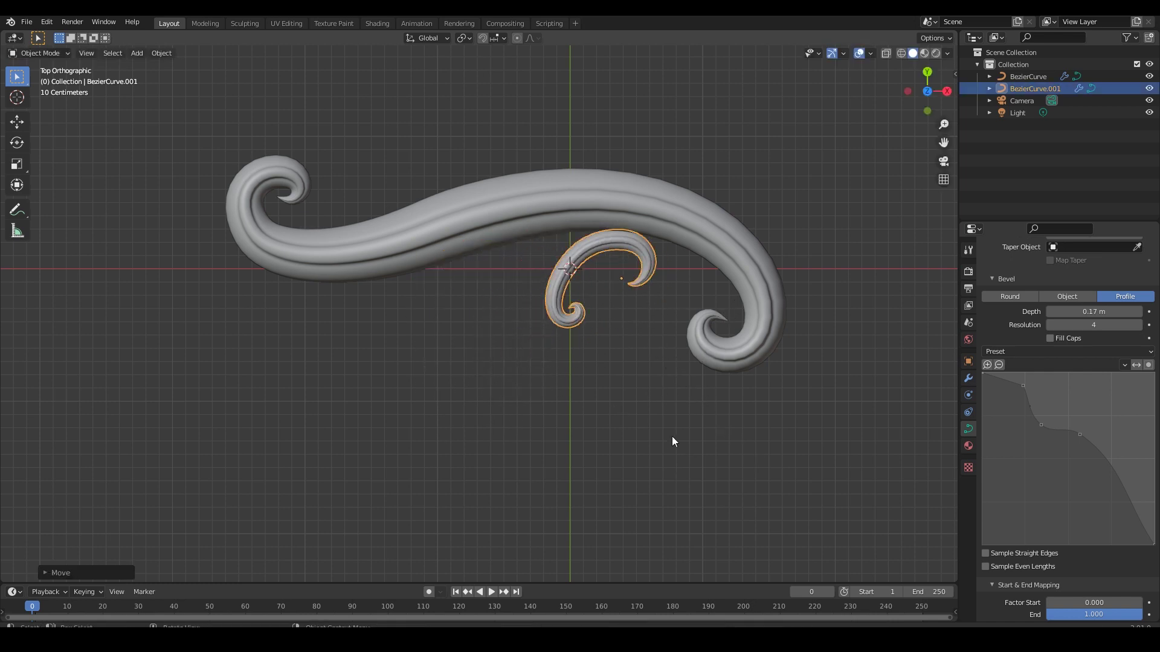
# - Enlarge the small scroll slightly and reposition it under the large curve's arch
pyautogui.press('s')
pyautogui.click(721, 460)
pyautogui.press('g')
pyautogui.click(727, 471)
# - Try a duplicate of the small scroll to its left beneath the large curve, rotated to hang downward
pyautogui.scroll(2, 742, 437)
pyautogui.click(728, 282)
pyautogui.hotkey('shift', 'd')
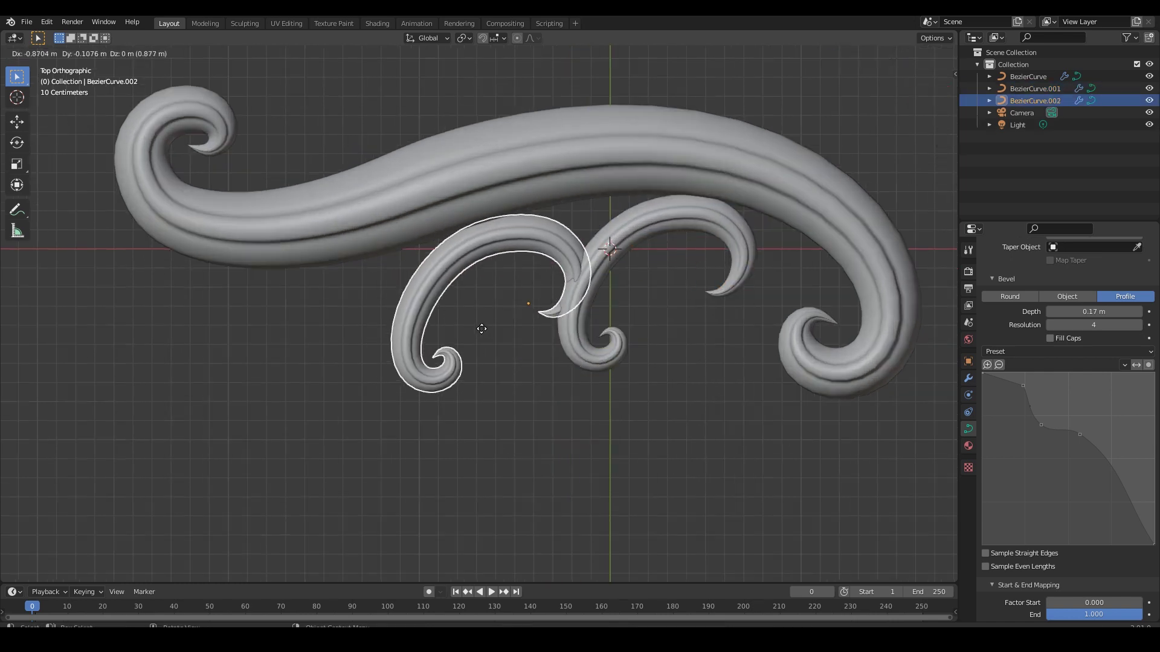
pyautogui.click(482, 329)
pyautogui.press('r')
pyautogui.click(646, 299)
pyautogui.press('g')
pyautogui.click(660, 283)
pyautogui.scroll(-1, 690, 462)
pyautogui.keyDown('shift'); pyautogui.moveTo(646, 408); pyautogui.dragTo(601, 422, button='middle'); pyautogui.keyUp('shift')
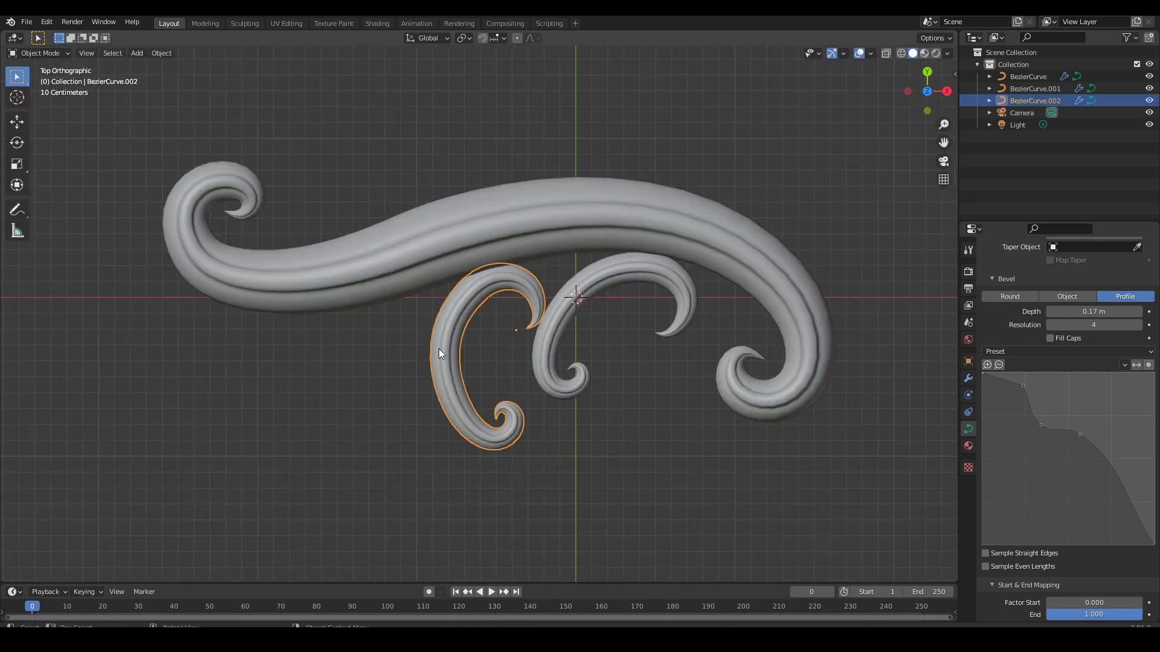
# - Duplicate the small scroll, rotate the copy upside down and place it on the outer side of the large curve's right shoulder
pyautogui.hotkey('shift', 'd')
pyautogui.click(681, 133)
pyautogui.press('r')
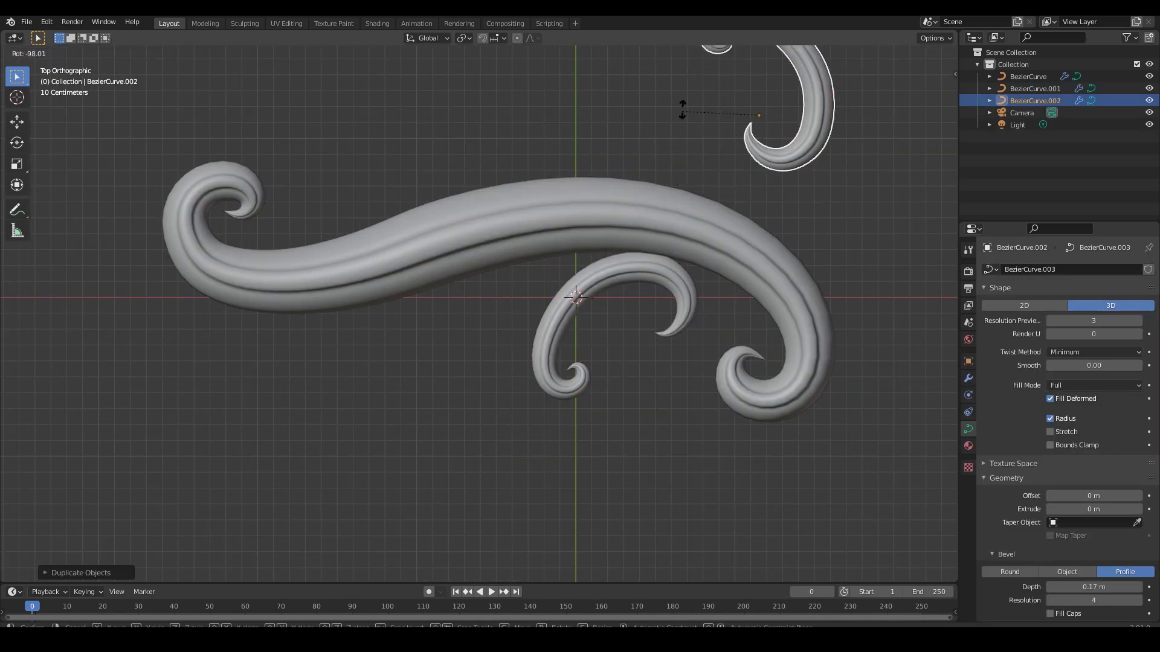
pyautogui.click(682, 111)
pyautogui.keyDown('shift'); pyautogui.moveTo(806, 182); pyautogui.dragTo(712, 259, button='middle'); pyautogui.keyUp('shift')
pyautogui.press('r')
pyautogui.click(463, 218)
pyautogui.press('g')
pyautogui.click(492, 248)
pyautogui.keyDown('shift'); pyautogui.moveTo(699, 308); pyautogui.dragTo(692, 270, button='middle'); pyautogui.keyUp('shift')
pyautogui.click(691, 270)
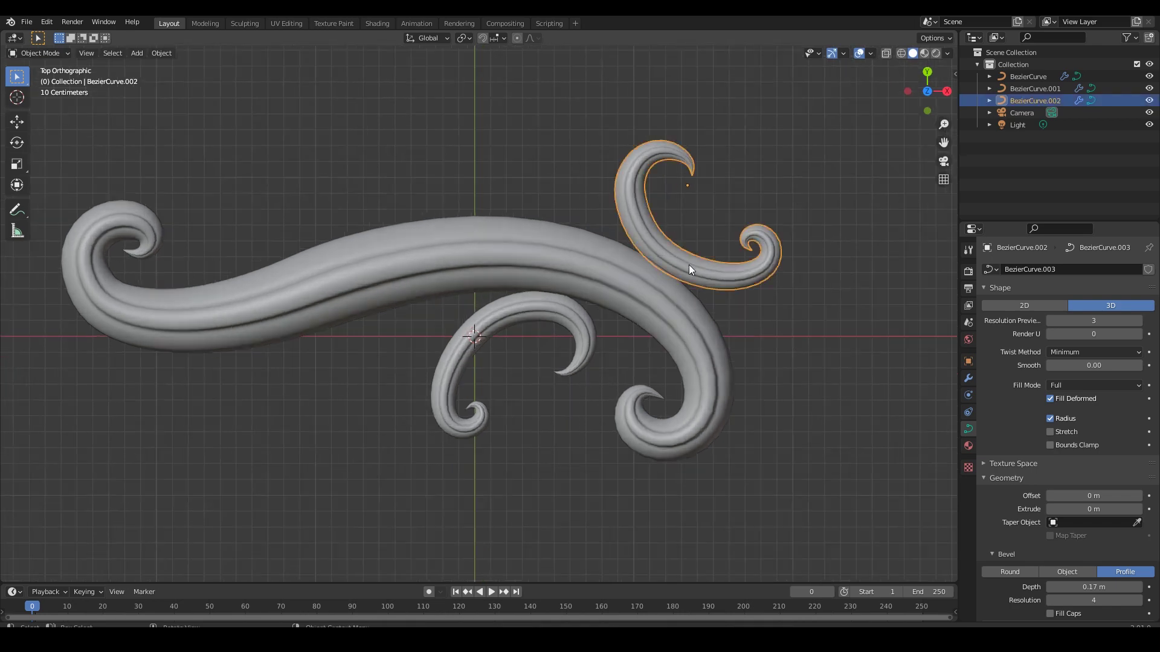
# - Subdivide the curve segment between two control points on the long bend of the scroll above the large curve's right shoulder
pyautogui.press('Tab')
pyautogui.click(733, 281)
pyautogui.keyDown('shift'); pyautogui.click(627, 215); pyautogui.keyUp('shift')
pyautogui.rightClick(631, 219)
pyautogui.click(631, 219)
pyautogui.press('Tab')
pyautogui.click(825, 430)
pyautogui.keyDown('shift'); pyautogui.moveTo(808, 354); pyautogui.dragTo(853, 366, button='middle'); pyautogui.keyUp('shift')
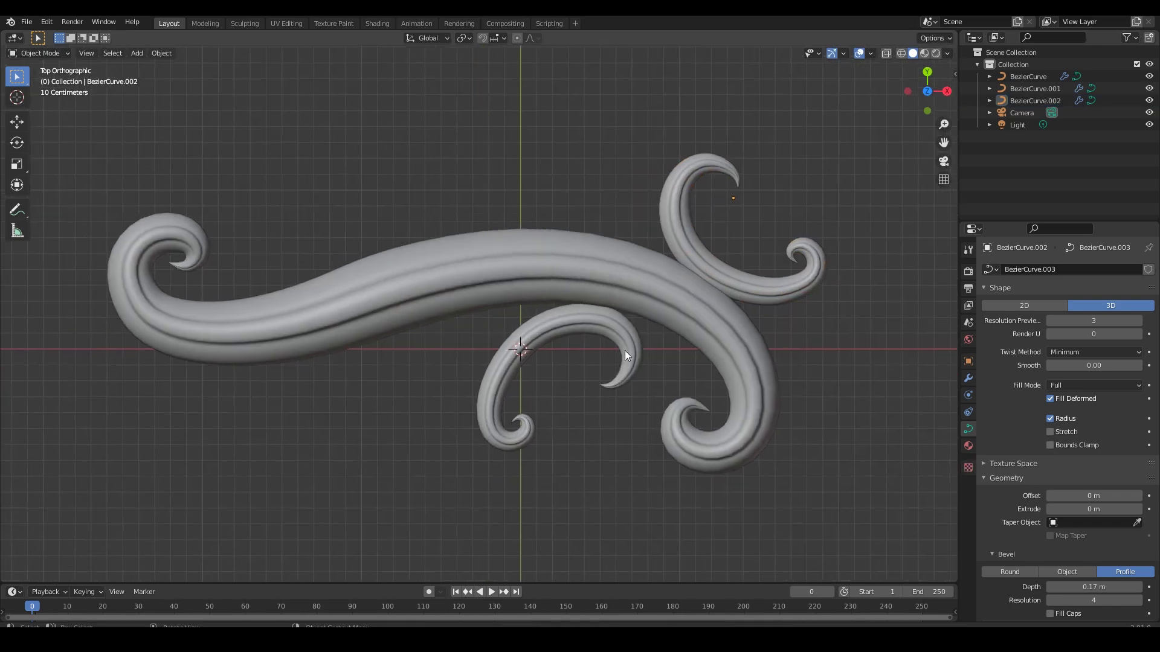
# - Delete the tip control point of the scroll beneath the arch and reshape it so its new end meets the large curve
pyautogui.click(627, 357)
pyautogui.press('Tab')
pyautogui.press('x')
pyautogui.click(600, 328)
pyautogui.click(598, 385)
pyautogui.press('g')
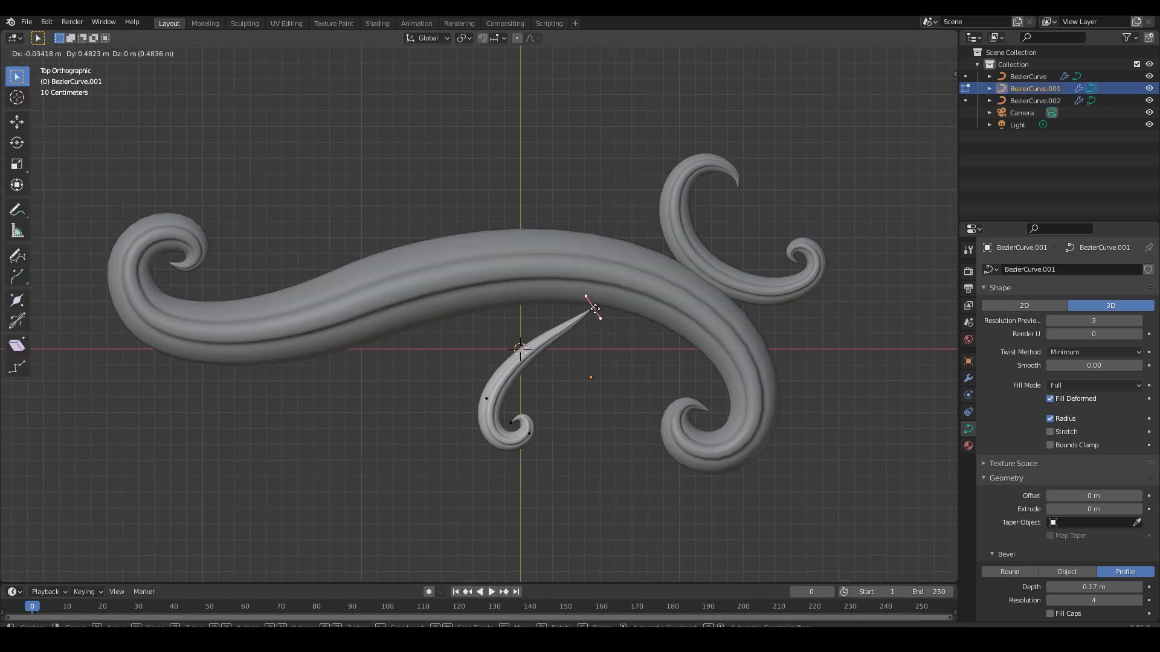
pyautogui.click(607, 301)
pyautogui.moveTo(462, 371); pyautogui.dragTo(558, 471)
pyautogui.press('g')
pyautogui.press('Tab')
# - Enlarge the reshaped scroll and place its pointed end against the underside of the large curve's arch
pyautogui.press('s')
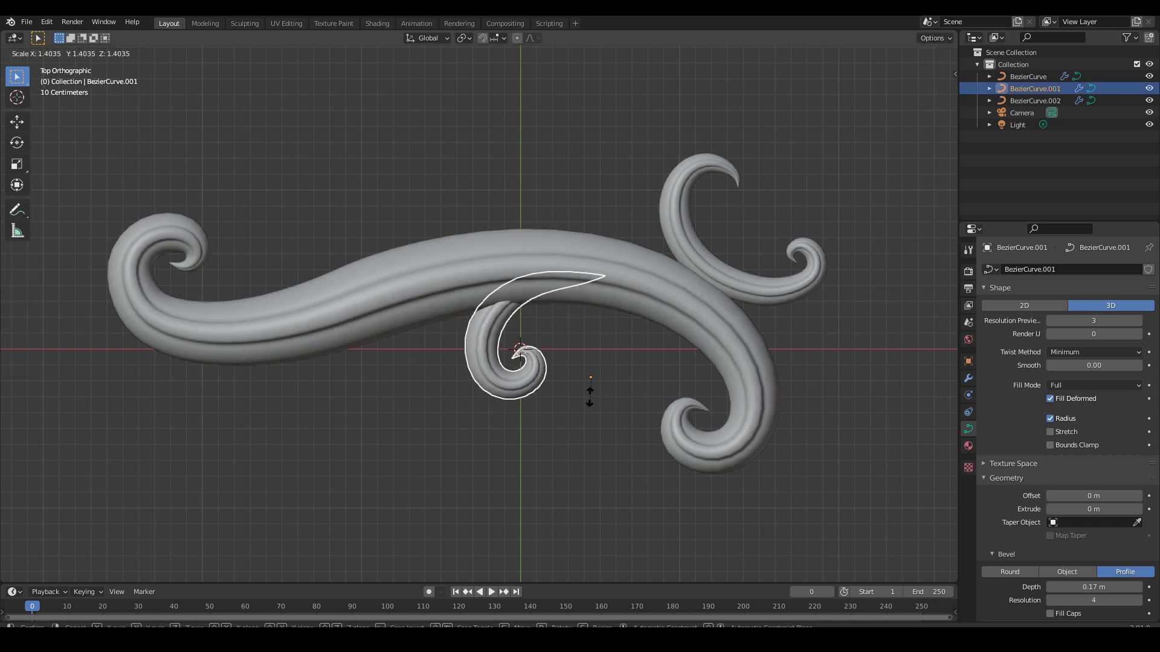
pyautogui.click(592, 401)
pyautogui.press('g')
pyautogui.click(604, 412)
# - Duplicate the scroll under the arch and rotate and position the copy to its left, with its tip touching the large curve
pyautogui.click(535, 417)
pyautogui.hotkey('shift', 'd')
pyautogui.click(479, 426)
pyautogui.press('r')
pyautogui.click(463, 452)
pyautogui.press('g')
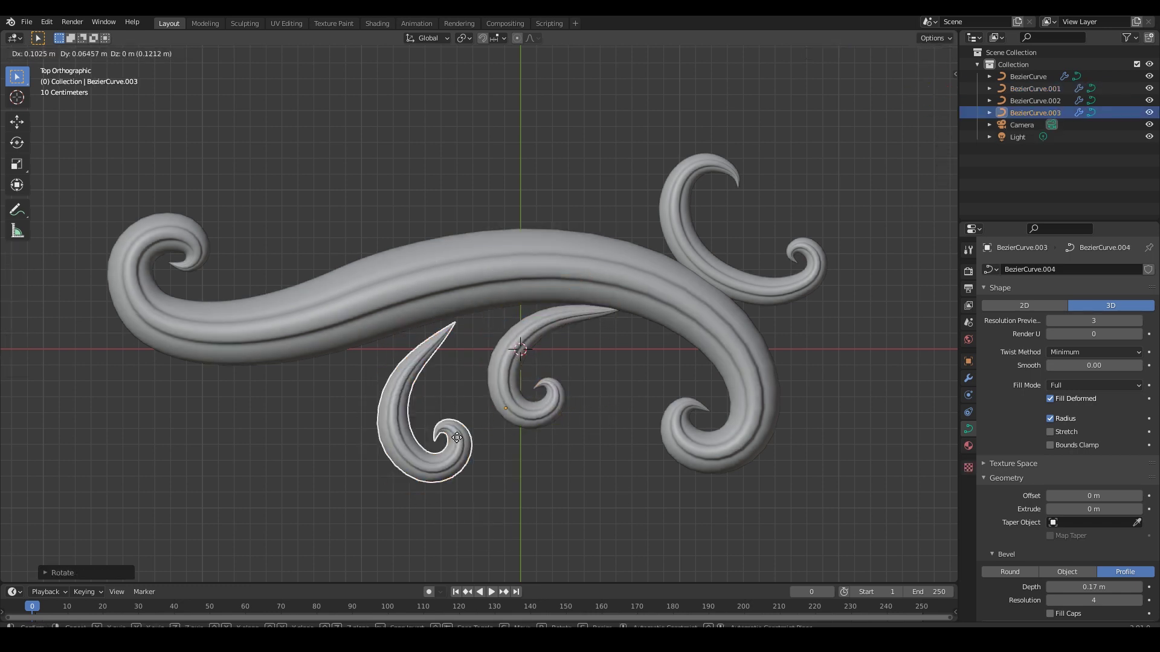
pyautogui.click(495, 441)
pyautogui.press('r')
pyautogui.click(460, 477)
pyautogui.press('g')
pyautogui.click(468, 481)
pyautogui.moveTo(482, 379)
pyautogui.keyDown('shift'); pyautogui.mouseDown(button='middle')
pyautogui.moveTo(550, 386)
pyautogui.moveTo(474, 360)
pyautogui.mouseUp(button='middle'); pyautogui.keyUp('shift')
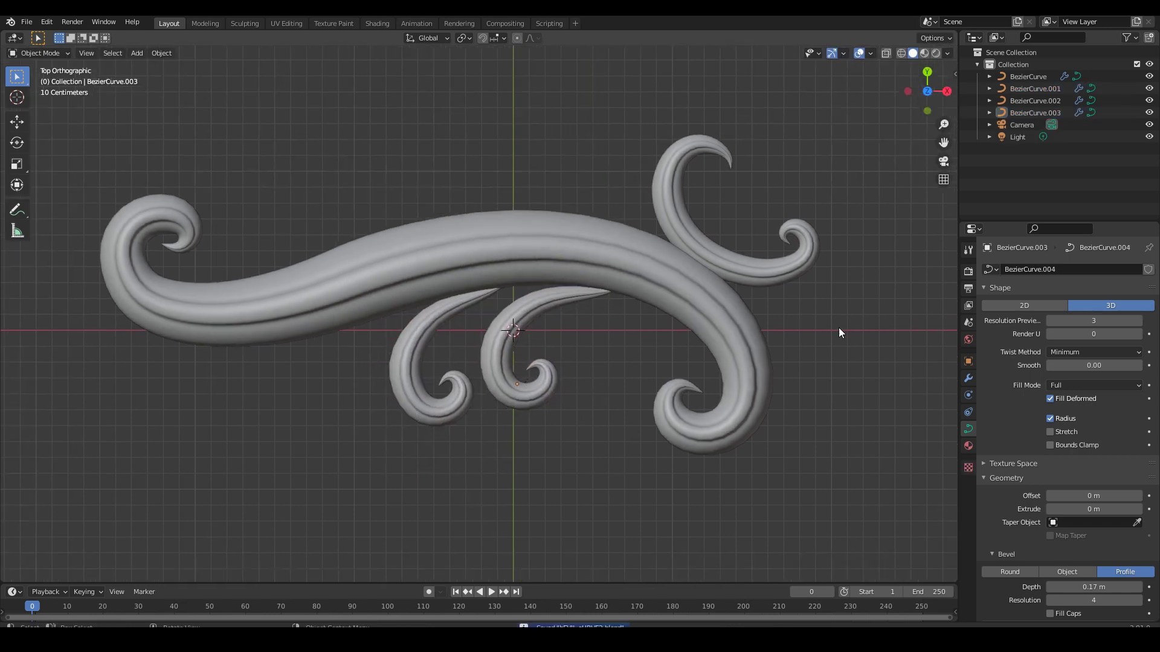
# - Stretch the upper scroll's free end far to the left above the large curve and rotate its control points into a long arch
pyautogui.click(681, 209)
pyautogui.press('Tab')
pyautogui.click(731, 173)
pyautogui.press('g')
pyautogui.click(423, 203)
pyautogui.press('r')
pyautogui.click(441, 181)
pyautogui.click(704, 150)
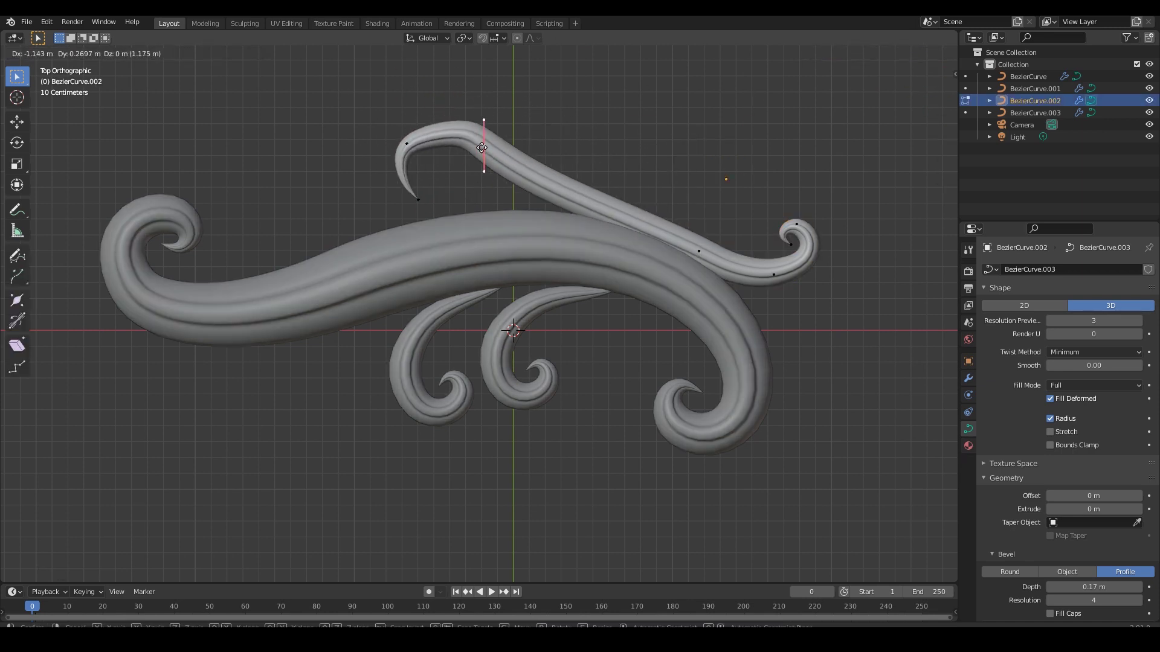
pyautogui.click(511, 178)
pyautogui.press('g')
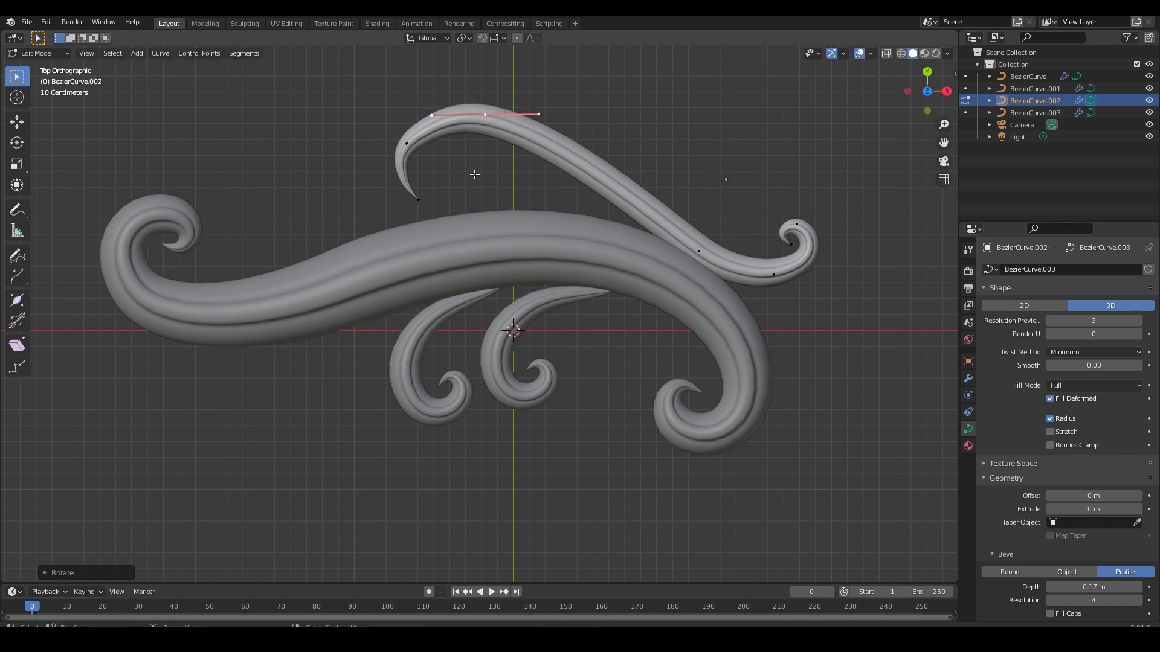
# - Curl the upper scroll's tip inward beneath its arch by rotating and moving its end control points
pyautogui.click(418, 201)
pyautogui.press('r')
pyautogui.click(489, 185)
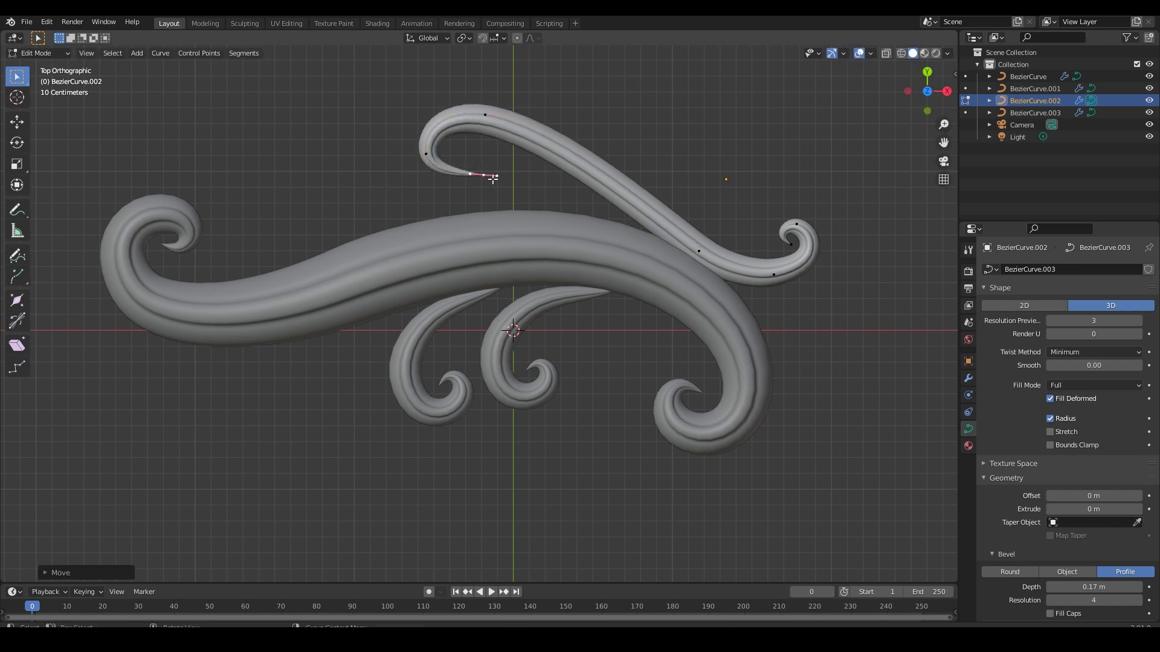
pyautogui.press('Tab')
pyautogui.scroll(-2, 777, 326)
pyautogui.keyDown('shift'); pyautogui.moveTo(776, 325); pyautogui.dragTo(806, 364, button='middle'); pyautogui.keyUp('shift')
pyautogui.scroll(2, 593, 332)
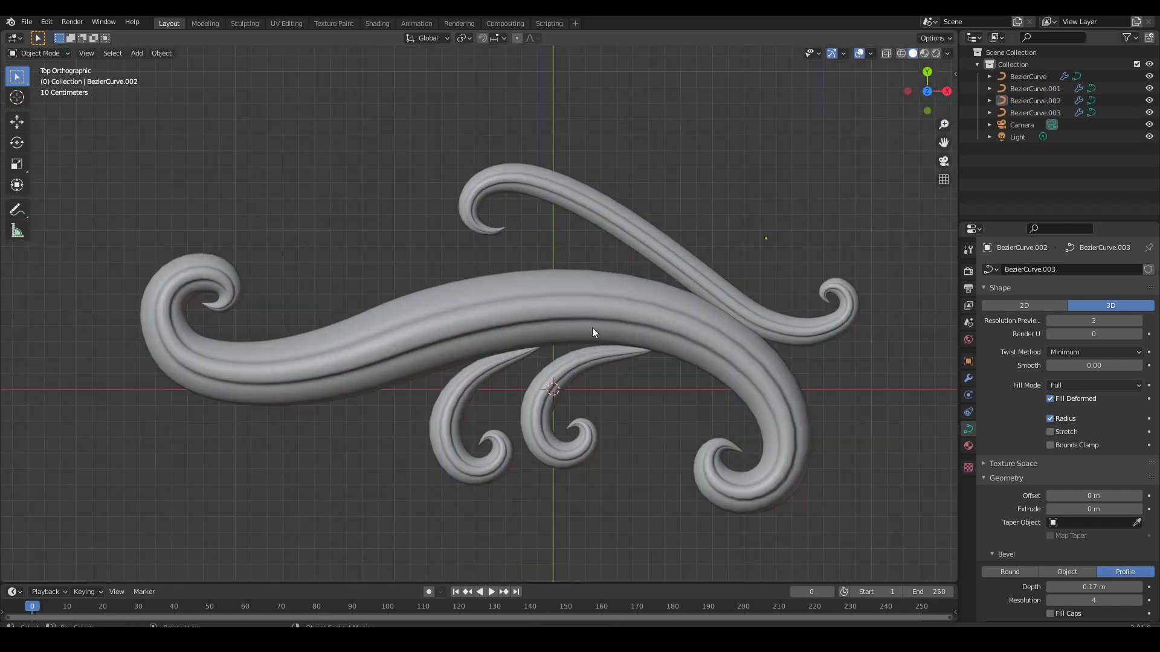
# - Duplicate a scroll from under the arch to above the large curve's left half and set the copy's origin to its geometry
pyautogui.click(563, 378)
pyautogui.hotkey('shift', 'd')
pyautogui.click(363, 200)
pyautogui.press('r')
pyautogui.rightClick(443, 306)
pyautogui.click(161, 53)
pyautogui.moveTo(182, 79)
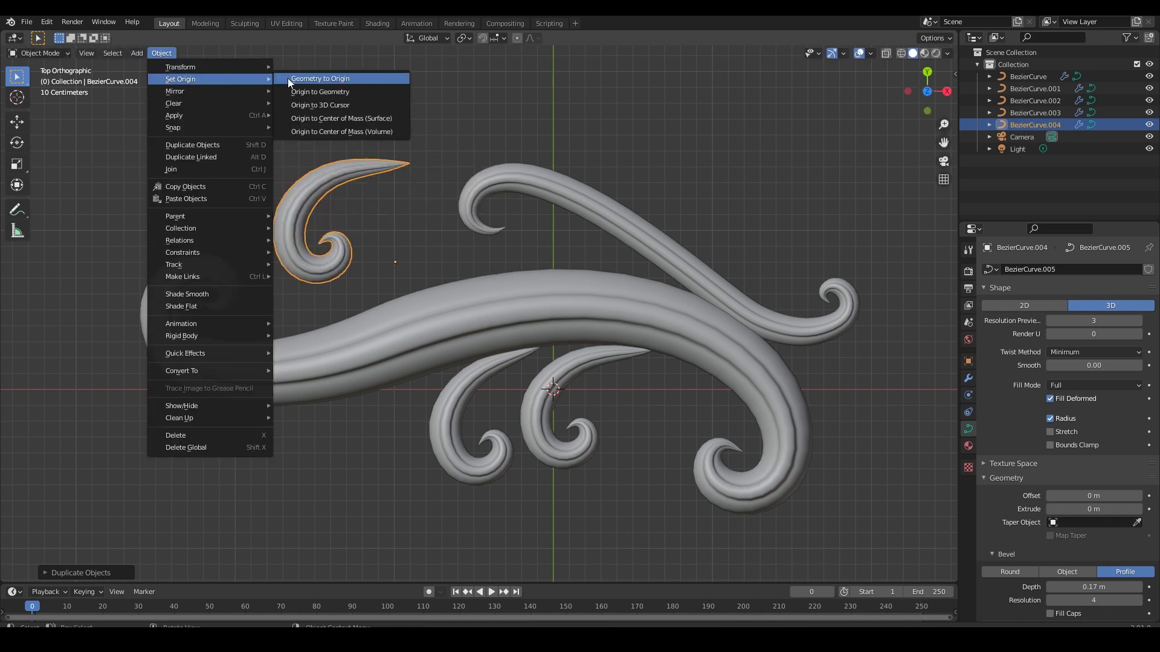
pyautogui.click(293, 91)
# - Rotate the copied scroll and place its tip against the large curve's upper side
pyautogui.press('r')
pyautogui.click(424, 255)
pyautogui.press('g')
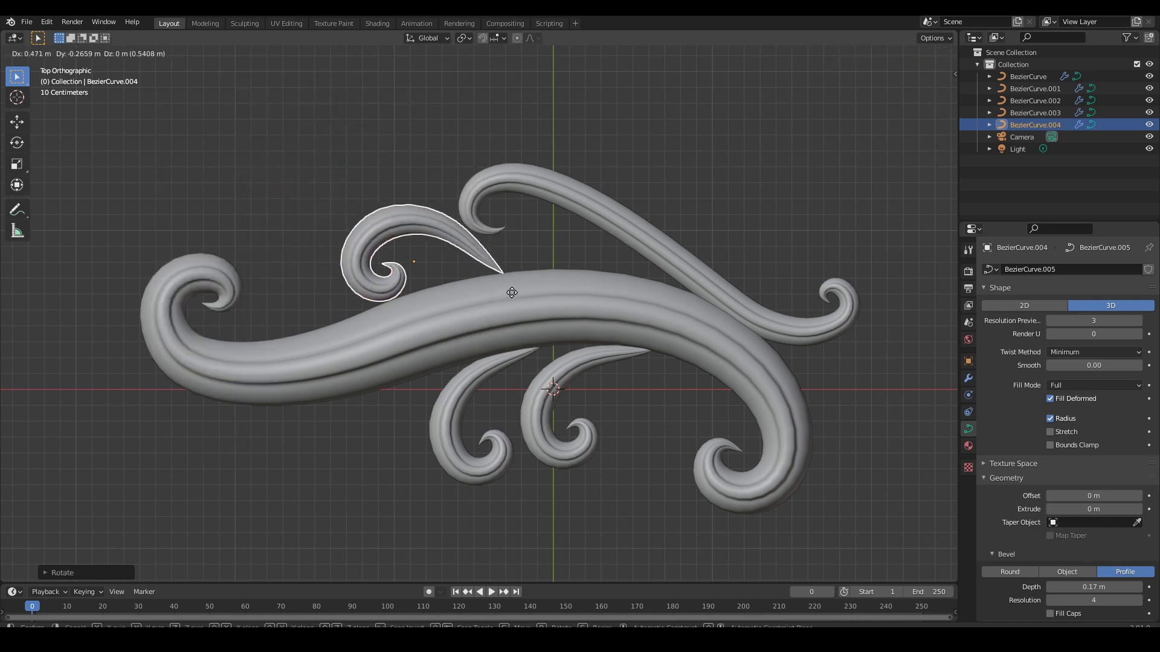
pyautogui.click(512, 292)
# - Try flipping the copied scroll so its curl points upward, positioned beside the upper scroll's left curl
pyautogui.click(322, 139)
pyautogui.click(470, 248)
pyautogui.press('r')
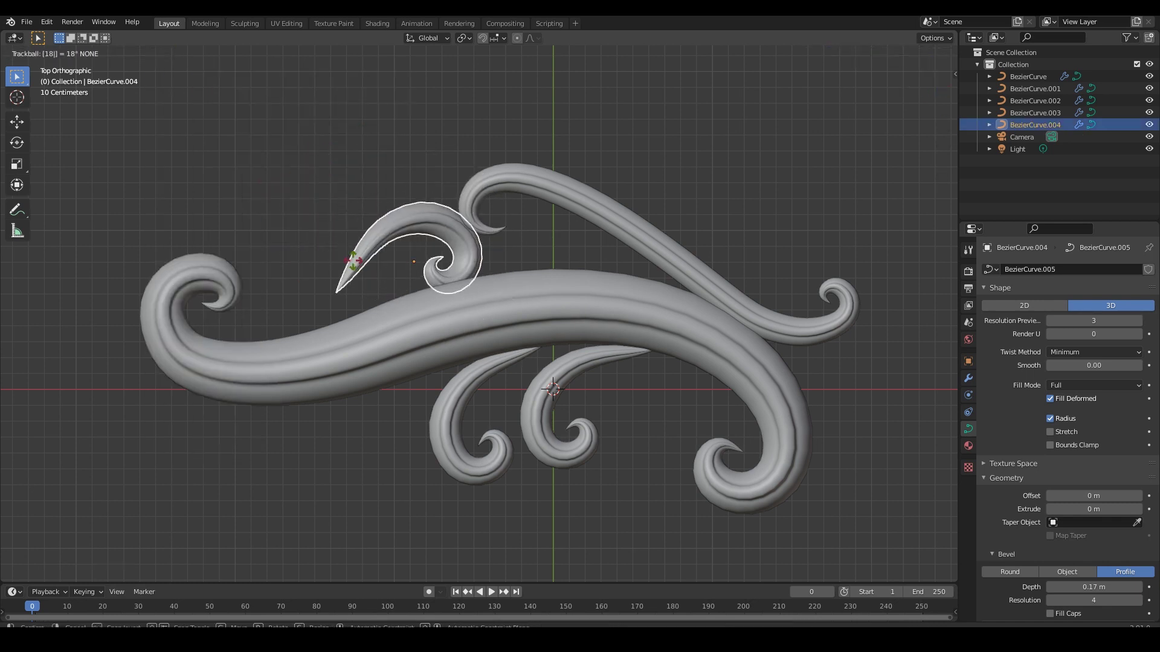
pyautogui.click(338, 199)
pyautogui.press('h')
pyautogui.hotkey('alt', 'h')
pyautogui.press('g')
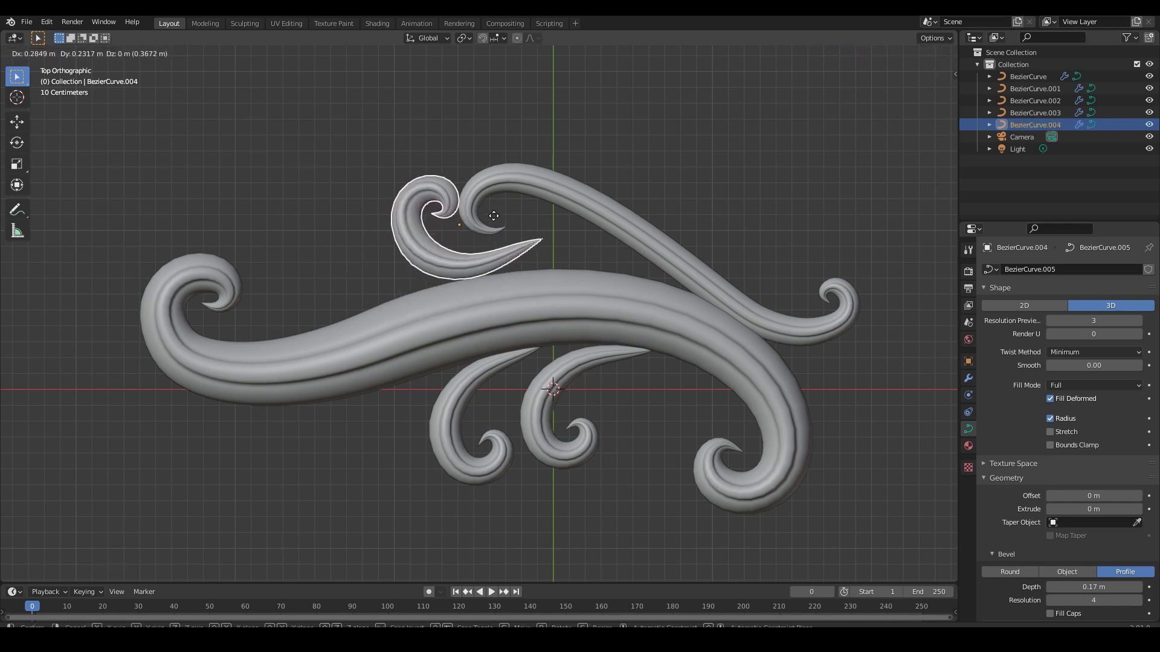
pyautogui.click(493, 216)
pyautogui.click(531, 214)
# - Try bending the flipped scroll's tip upward by moving and rotating its end control points
pyautogui.keyDown('shift'); pyautogui.moveTo(592, 186); pyautogui.dragTo(549, 216, button='middle'); pyautogui.keyUp('shift')
pyautogui.scroll(2, 525, 242)
pyautogui.scroll(-1, 490, 280)
pyautogui.click(490, 272)
pyautogui.press('Tab')
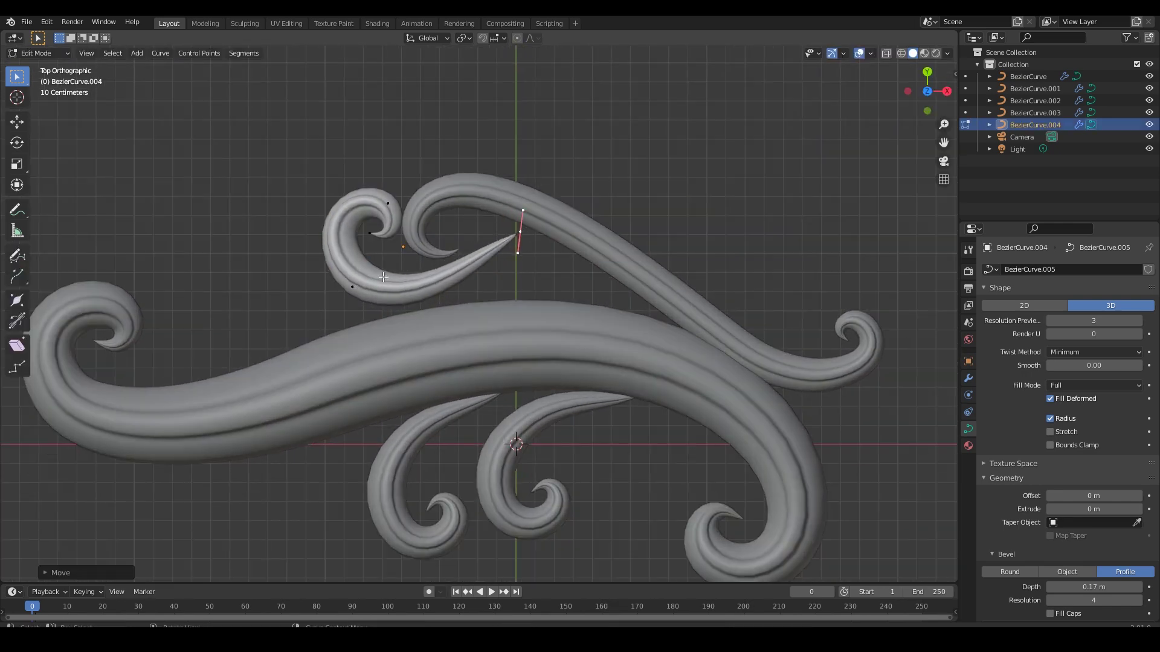
pyautogui.press('g')
pyautogui.click(520, 235)
pyautogui.press('r')
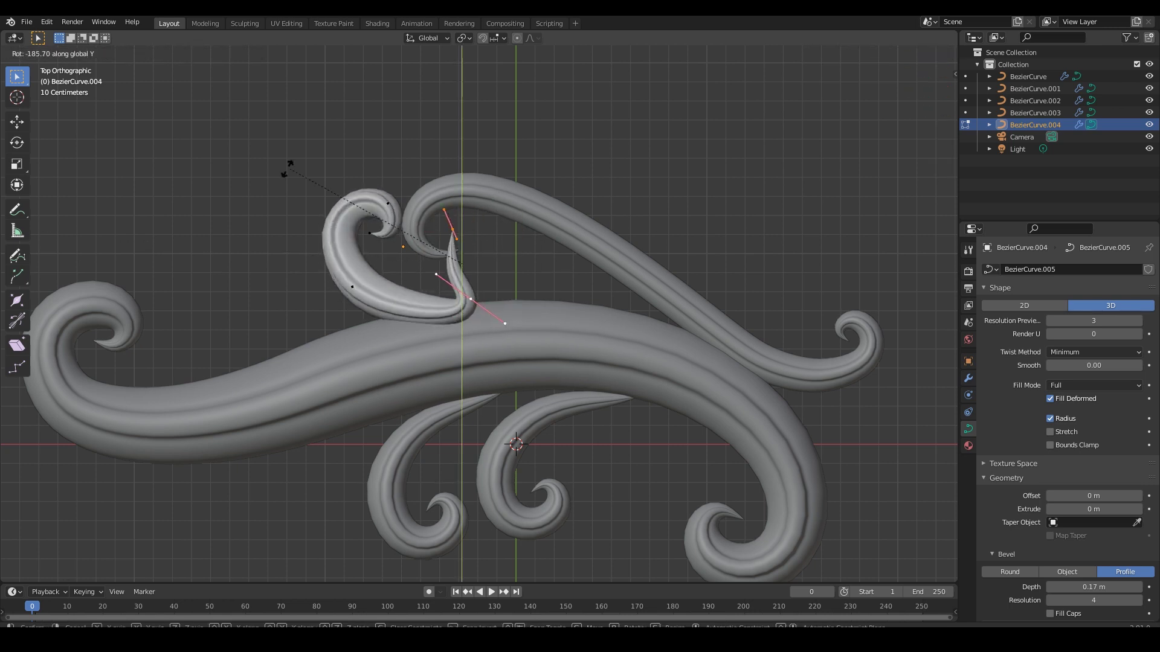
pyautogui.click(440, 229)
# - Rearrange the flipped scroll's lower control points so its bend rests along the top of the large curve
pyautogui.moveTo(440, 229); pyautogui.dragTo(545, 296, button='middle')
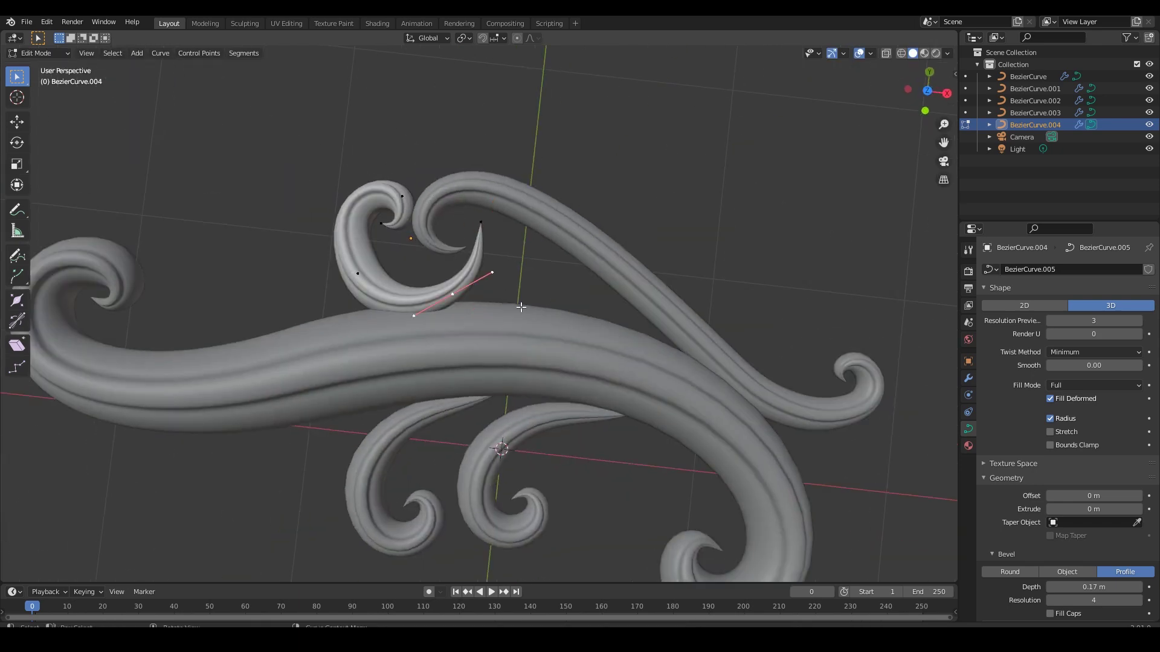
pyautogui.press('KP_7')
pyautogui.press('g')
pyautogui.click(545, 298)
pyautogui.click(348, 288)
pyautogui.press('g')
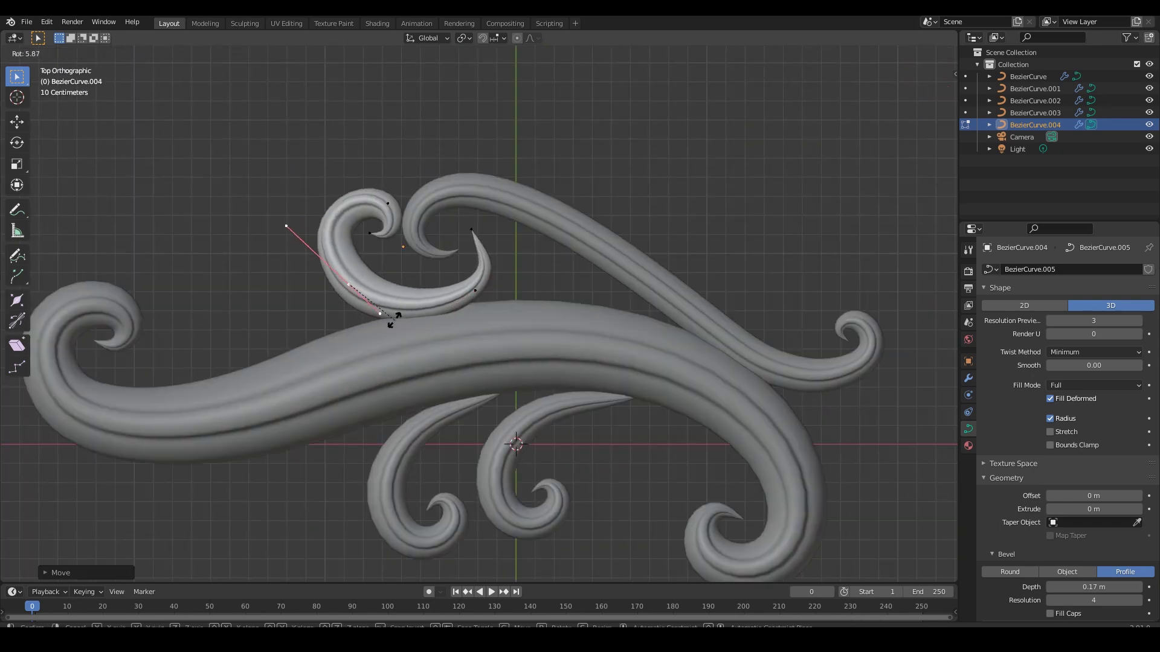
pyautogui.click(389, 310)
pyautogui.click(477, 293)
pyautogui.press('g')
pyautogui.click(511, 292)
# - Subdivide the segment between the two lower control points of the flipped scroll
pyautogui.click(472, 294)
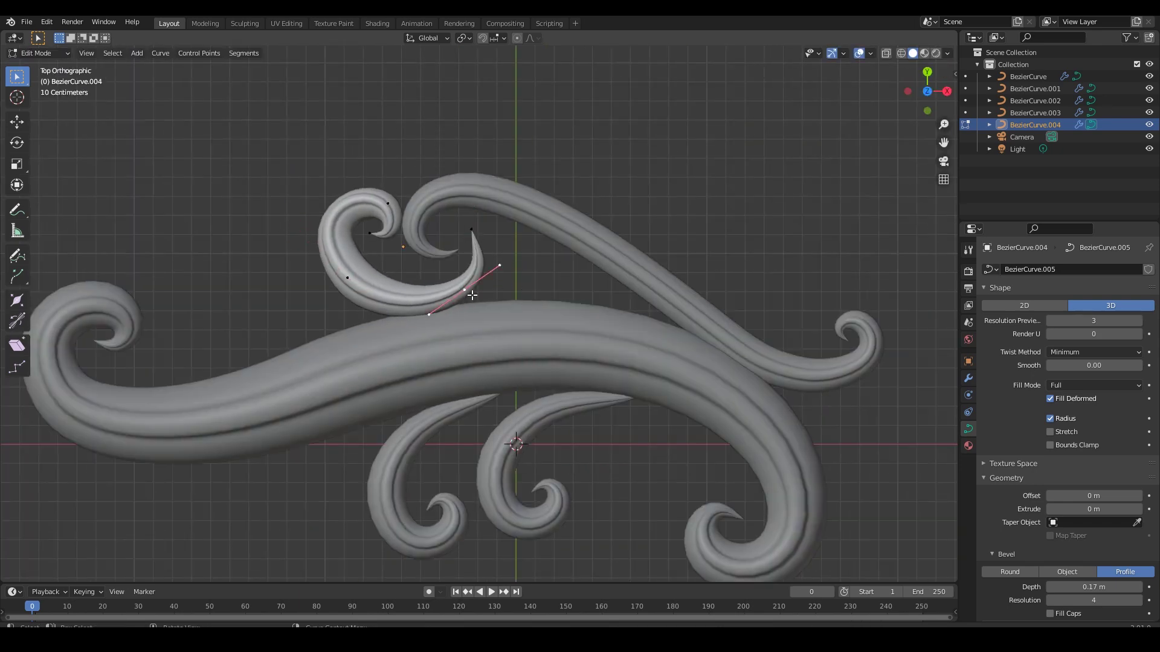
pyautogui.keyDown('shift'); pyautogui.click(343, 281); pyautogui.keyUp('shift')
pyautogui.rightClick(424, 293)
pyautogui.click(424, 293)
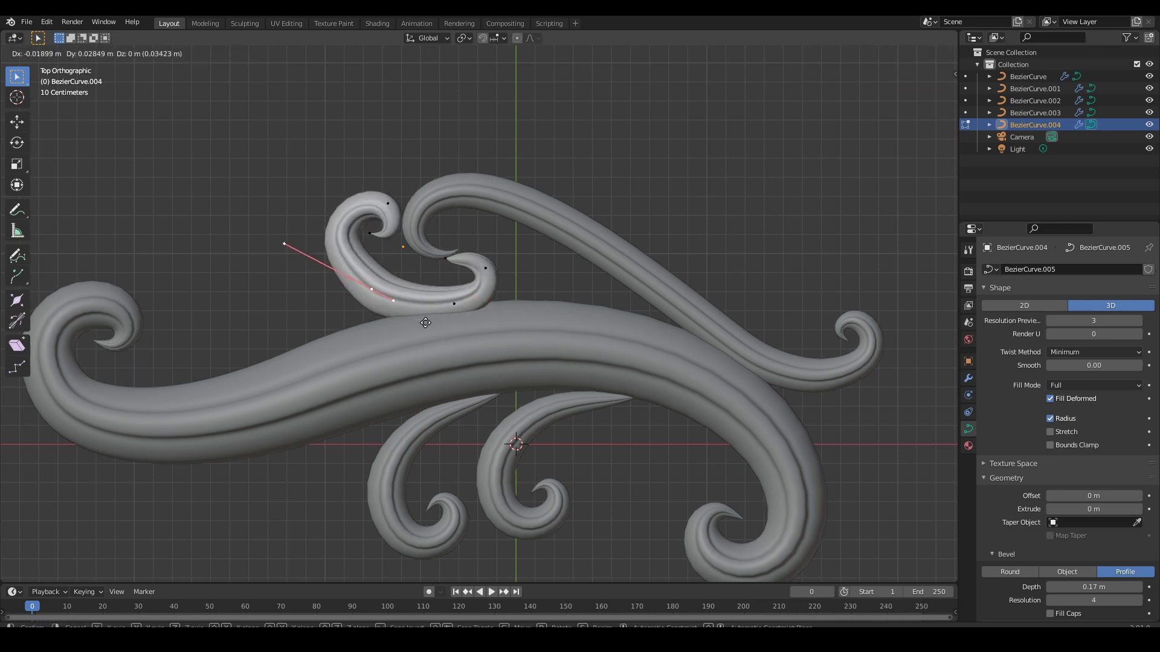
# - Shift the flipped scroll's control points and handles to round its bend and curl its tip inward
pyautogui.press('Escape')
pyautogui.click(452, 260)
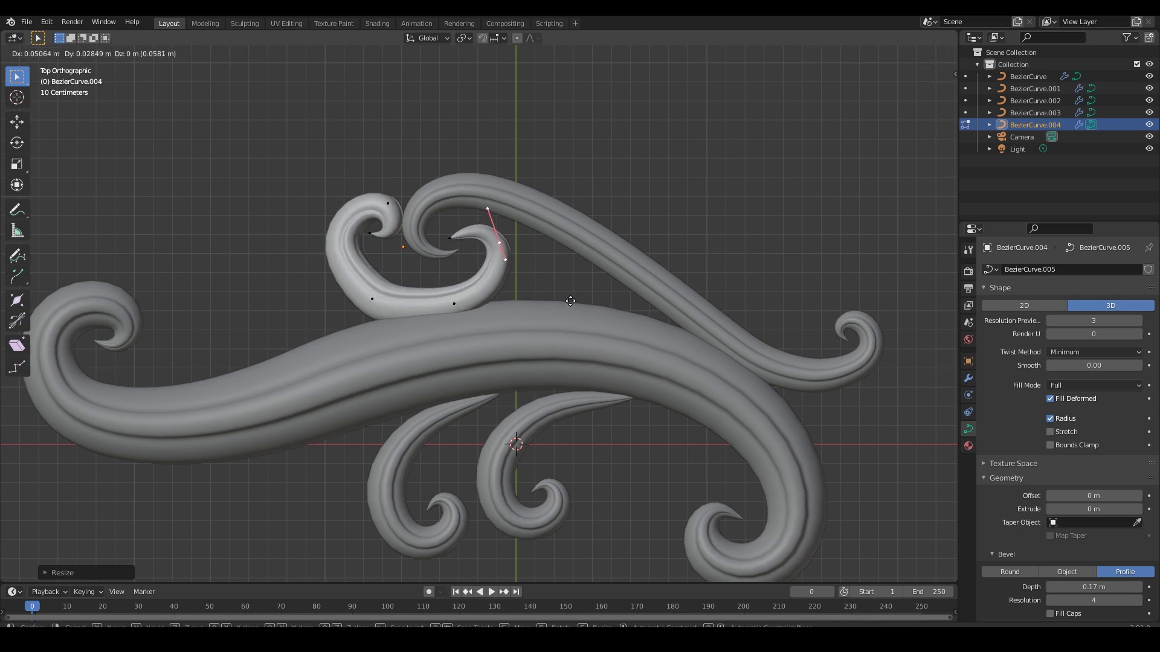
pyautogui.press('g')
pyautogui.click(300, 253)
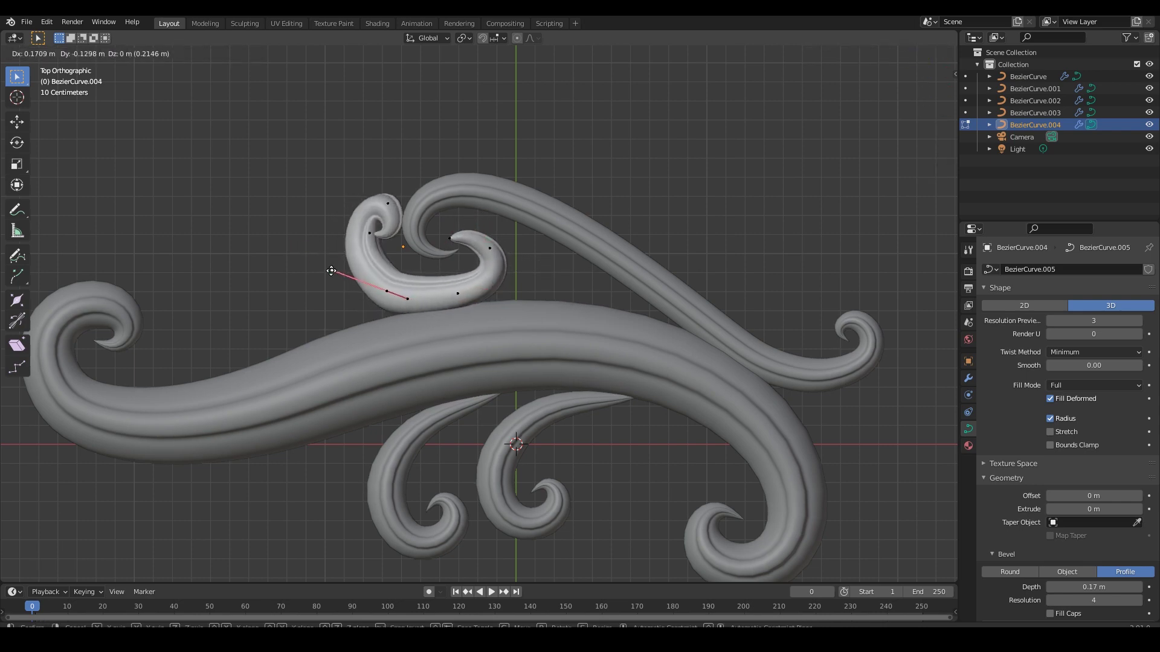
pyautogui.click(354, 278)
pyautogui.click(456, 307)
# - Rotate the flipped scroll's tilted control-point handles level in front view, with the transform values shown
pyautogui.moveTo(456, 307); pyautogui.dragTo(482, 407, button='middle')
pyautogui.press('KP_1')
pyautogui.press('n')
pyautogui.click(909, 111)
pyautogui.click(491, 363)
pyautogui.press('KP_1')
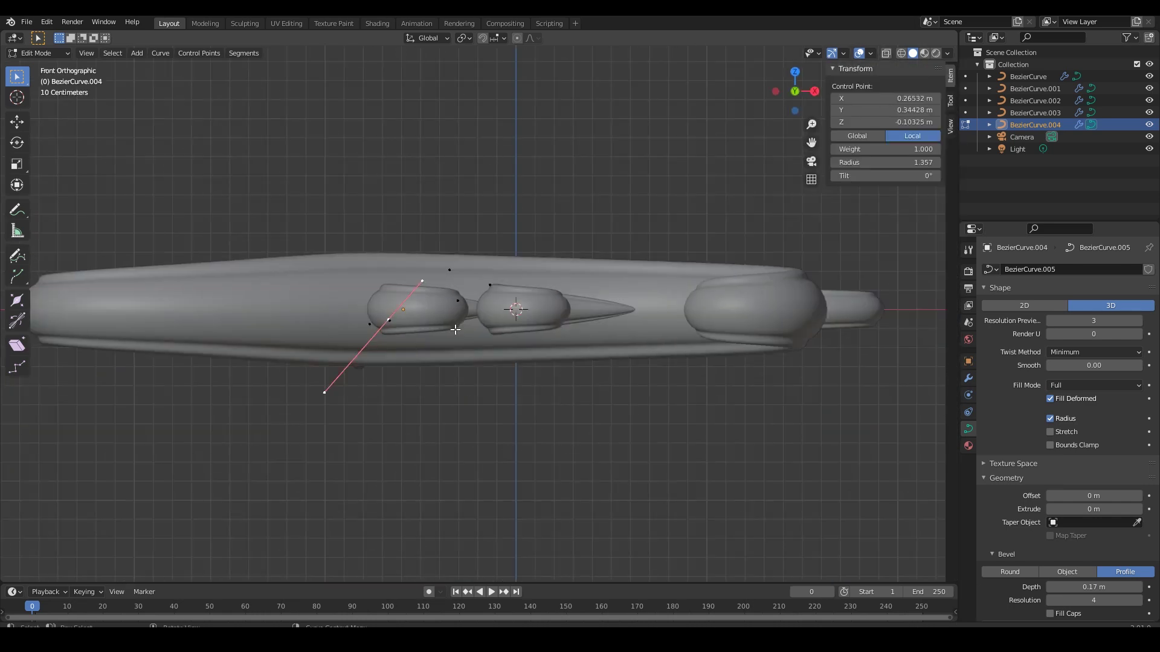
pyautogui.press('r')
pyautogui.click(398, 372)
pyautogui.click(438, 400)
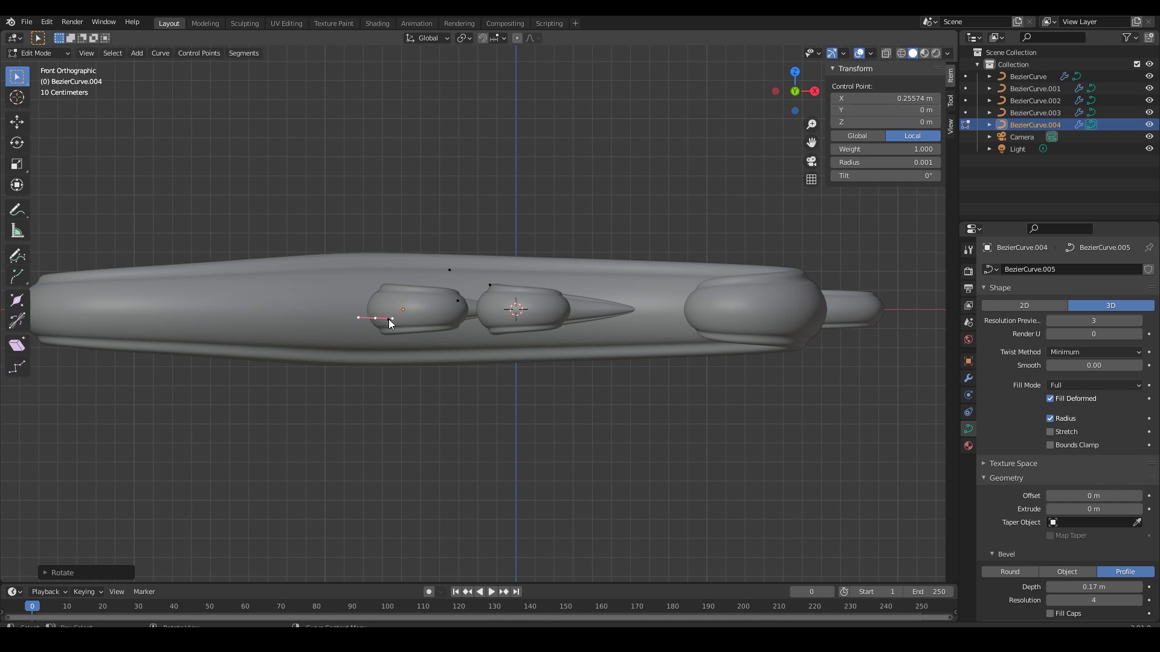
# - Delete the reshaped flipped scroll
pyautogui.moveTo(485, 389); pyautogui.dragTo(697, 342, button='middle')
pyautogui.press('Tab')
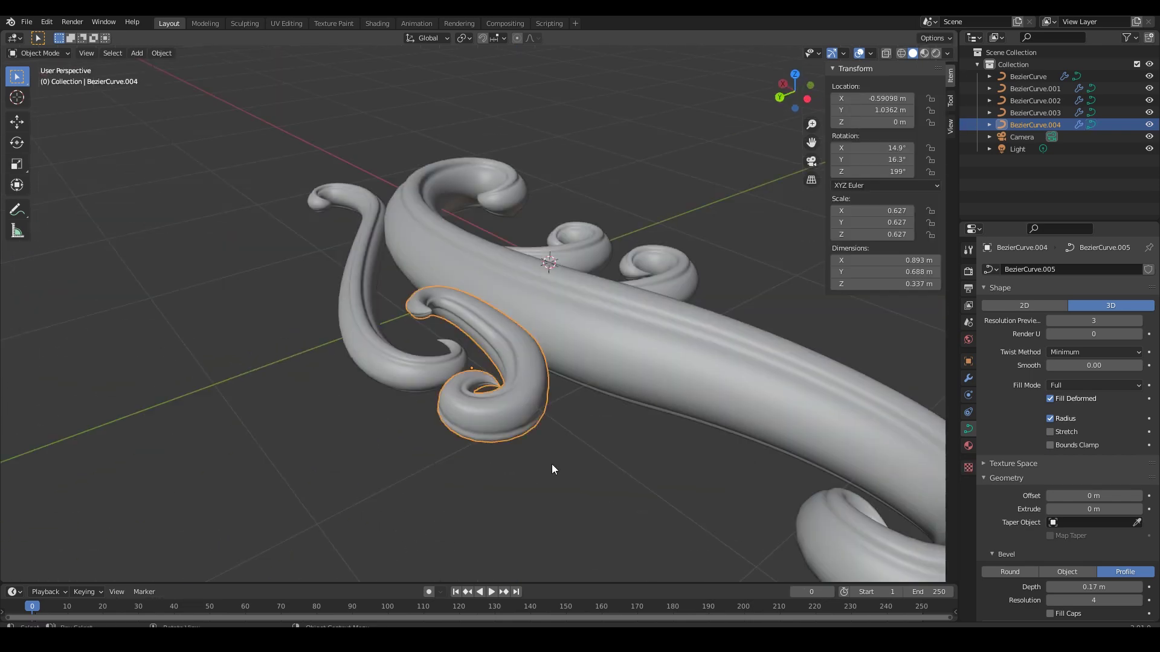
pyautogui.press('Delete')
# - Duplicate the left scroll beneath the large curve, flip the copy, and set its origin to its geometry
pyautogui.press('KP_7')
pyautogui.click(411, 458)
pyautogui.hotkey('shift', 'd')
pyautogui.click(453, 229)
pyautogui.press('r')
pyautogui.click(372, 328)
pyautogui.click(161, 53)
pyautogui.moveTo(212, 79)
pyautogui.click(320, 91)
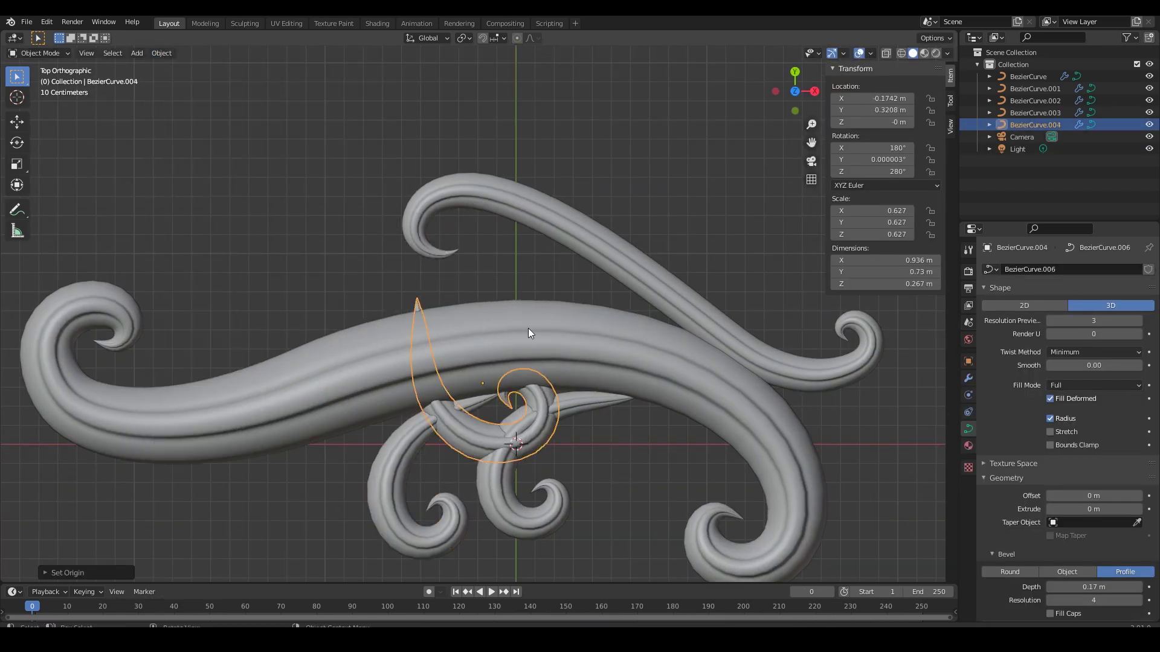
# - Rotate the flipped copy, shrink it to a scale of 0.536, and fit it between the large curve and the upper scroll's curl
pyautogui.press('g')
pyautogui.click(541, 286)
pyautogui.press('r')
pyautogui.click(619, 247)
pyautogui.press('s')
pyautogui.click(593, 276)
pyautogui.press('g')
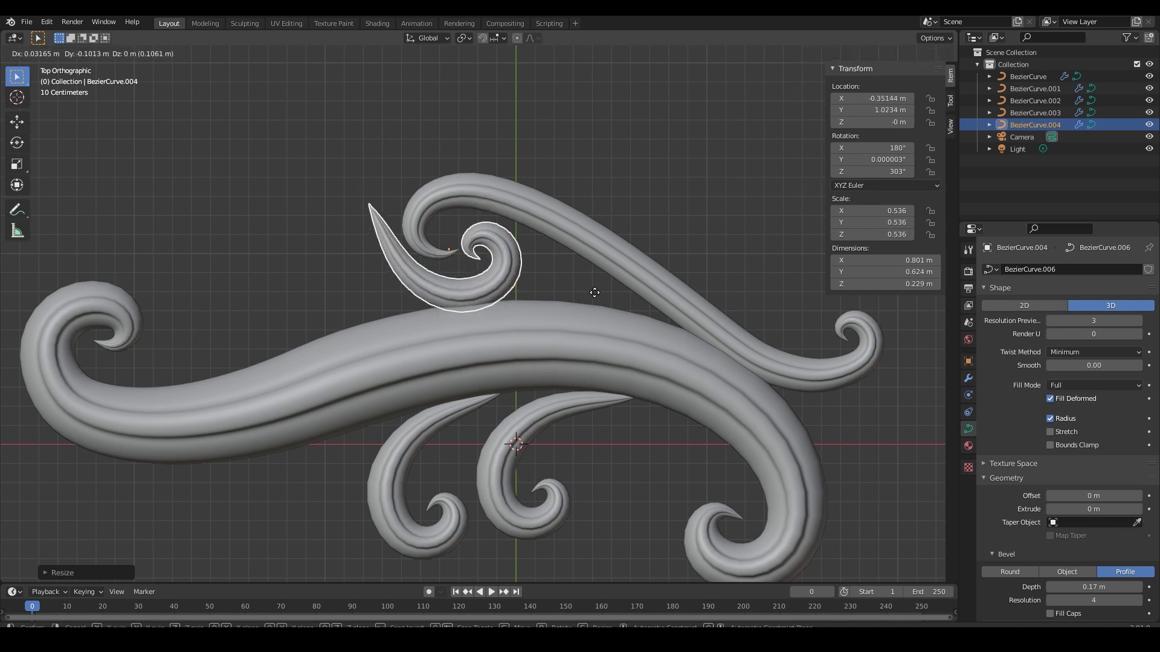
pyautogui.click(595, 293)
pyautogui.click(621, 217)
pyautogui.scroll(-1, 604, 226)
# - Duplicate the flipped scroll, rotate the copy to 146° about Z, and place it farther left with its tip on the large curve
pyautogui.click(497, 245)
pyautogui.hotkey('shift', 'd')
pyautogui.click(346, 257)
pyautogui.press('r')
pyautogui.click(299, 207)
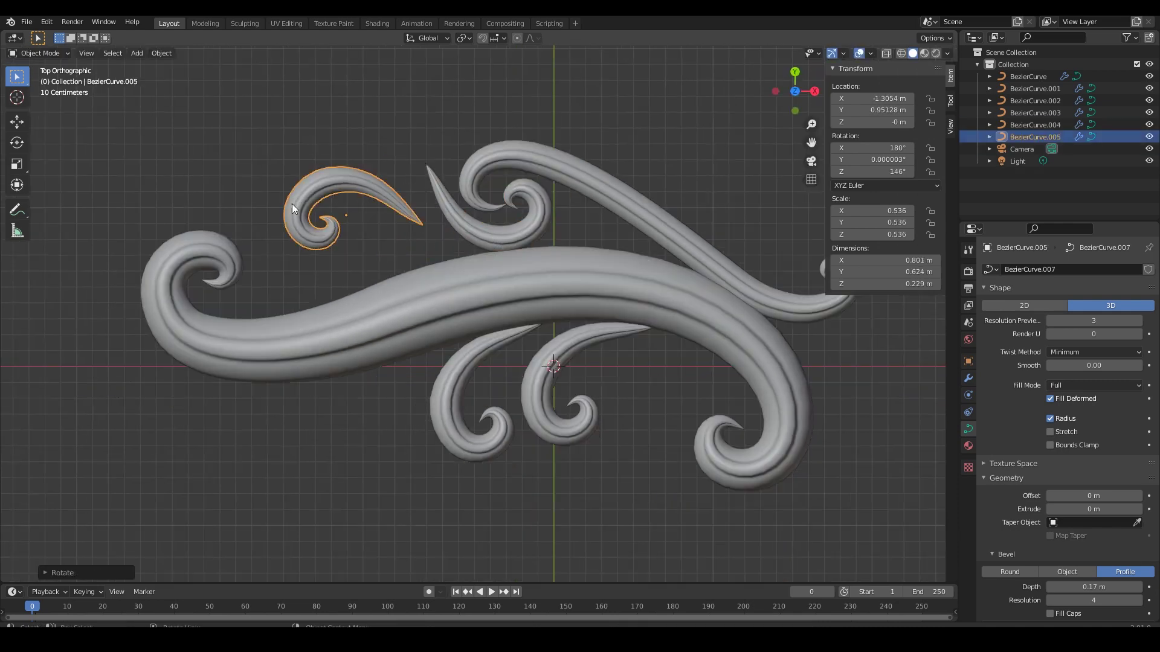
pyautogui.press('g')
pyautogui.click(434, 266)
pyautogui.click(616, 226)
pyautogui.keyDown('shift'); pyautogui.moveTo(642, 292); pyautogui.dragTo(632, 295, button='middle'); pyautogui.keyUp('shift')
# - Duplicate the new scroll toward the large curve's left curl, rotate the copy and flip it 180° about Y
pyautogui.click(417, 232)
pyautogui.hotkey('shift', 'd')
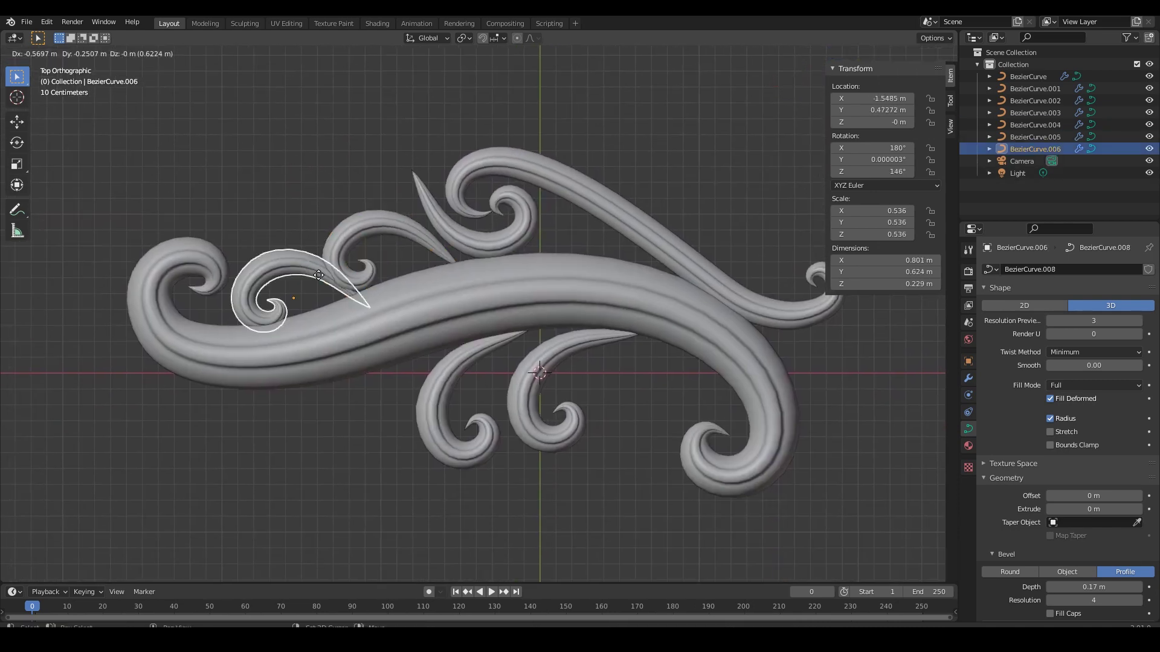
pyautogui.click(302, 258)
pyautogui.press('r')
pyautogui.click(282, 218)
pyautogui.write('ry180')
pyautogui.press('Return')
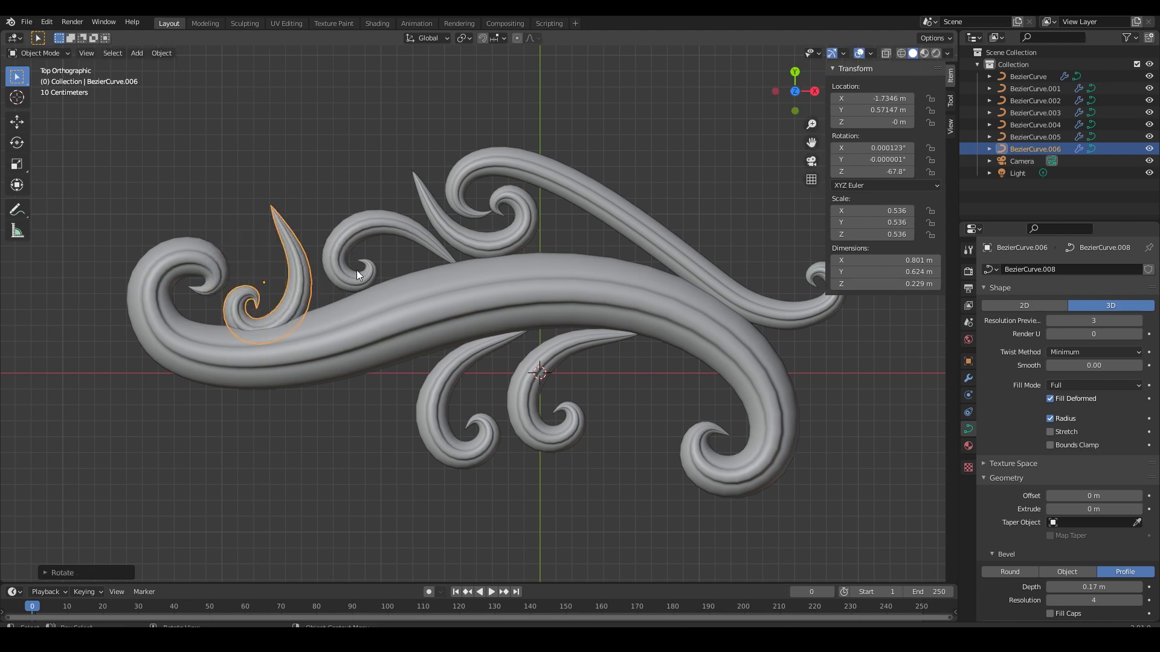
# - Rotate the leftmost copy so its curl faces up, shrink it to a scale of 0.388, and rest its tip on the large curve
pyautogui.press('r')
pyautogui.click(258, 327)
pyautogui.press('g')
pyautogui.click(277, 303)
pyautogui.press('s')
pyautogui.click(280, 289)
pyautogui.press('g')
pyautogui.click(293, 304)
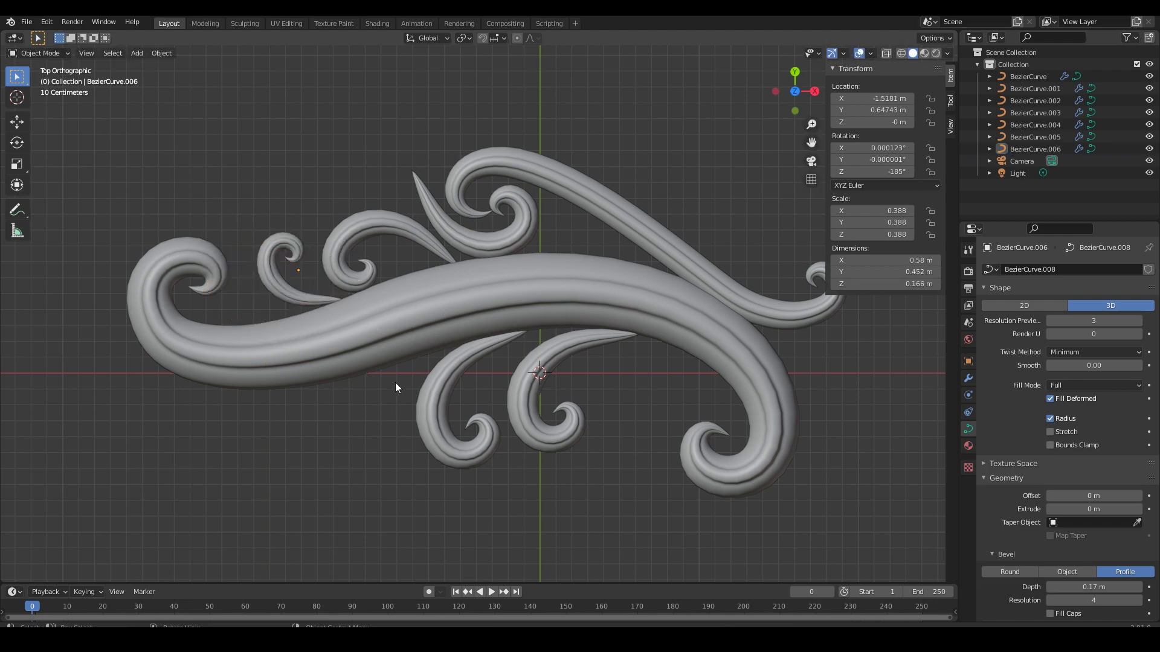
# - Move the scroll resting on the large curve's upper edge to below it, left of the two lower scrolls, and rotate it to 230° about Z
pyautogui.scroll(-4, 396, 388)
pyautogui.scroll(4, 461, 329)
pyautogui.click(448, 253)
pyautogui.press('g')
pyautogui.click(373, 489)
pyautogui.press('r')
pyautogui.click(390, 491)
pyautogui.press('g')
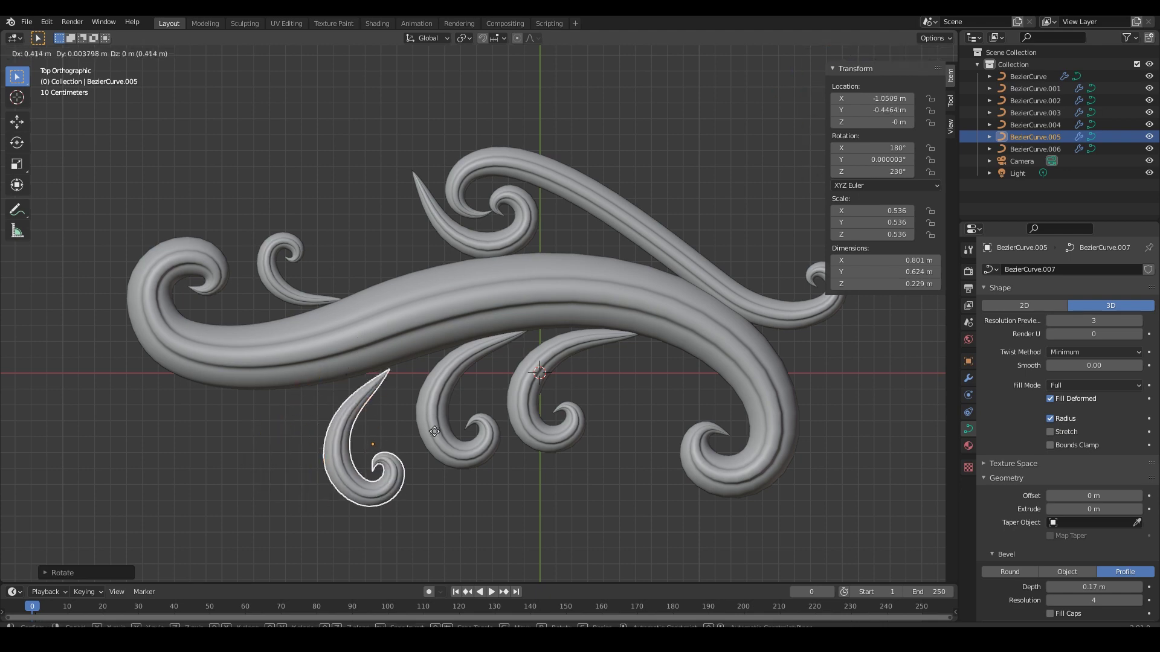
pyautogui.click(462, 486)
# - Scale the moved scroll down and rest its tip against the large curve's lower edge
pyautogui.press('s')
pyautogui.click(448, 490)
pyautogui.click(431, 502)
pyautogui.press('g')
pyautogui.click(430, 491)
# - Delete the flipped scroll nestled in the upper scroll's curl
pyautogui.scroll(-2, 568, 439)
pyautogui.keyDown('shift'); pyautogui.moveTo(568, 439); pyautogui.dragTo(594, 462, button='middle'); pyautogui.keyUp('shift')
pyautogui.click(492, 290)
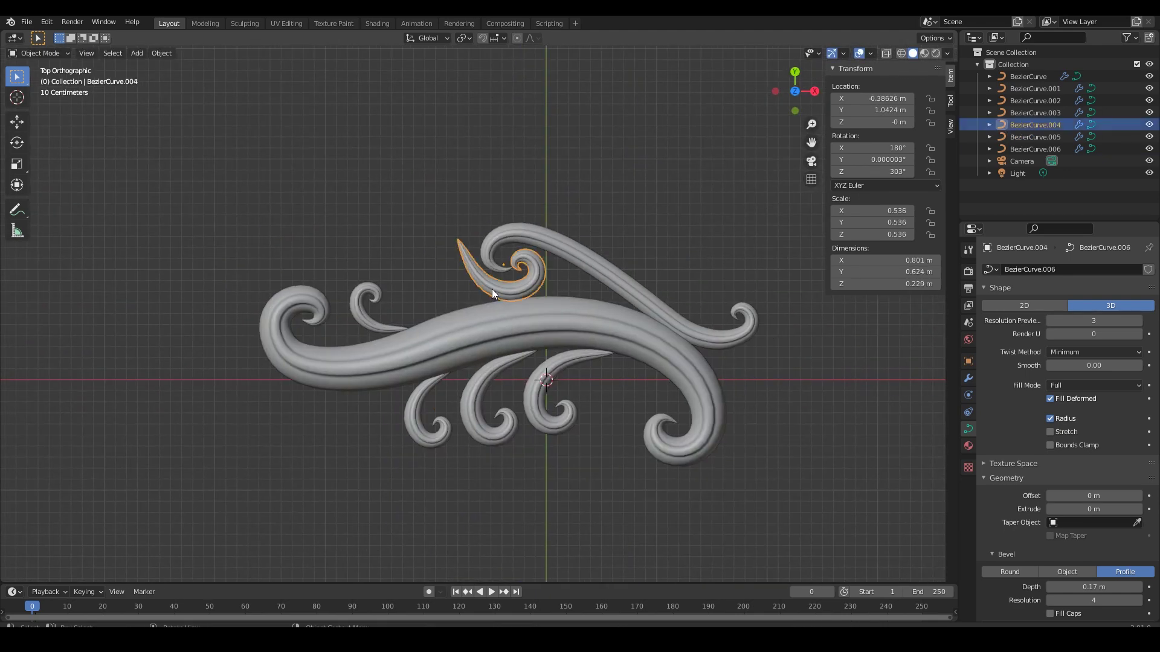
pyautogui.press('Delete')
# - Rotate the small scroll above the large curve to -173° about Z and move it closer to the large curve's left curl
pyautogui.click(392, 330)
pyautogui.press('r')
pyautogui.click(440, 327)
pyautogui.press('g')
pyautogui.click(427, 333)
pyautogui.click(383, 327)
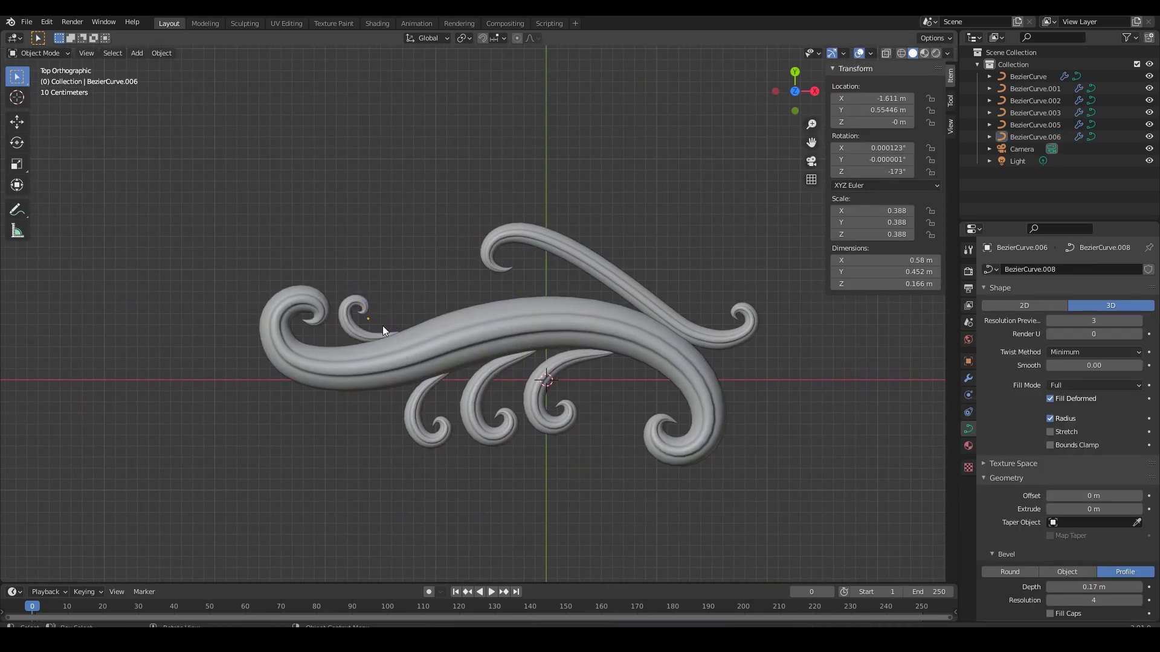
# - Duplicate the small scroll twice to form a rising row along the large curve's upper edge, with the last copy at -183° about Z
pyautogui.click(367, 334)
pyautogui.hotkey('shift', 'd')
pyautogui.click(403, 318)
pyautogui.click(527, 340)
pyautogui.press('g')
pyautogui.click(525, 338)
# - Shift the row of three small scrolls slightly right along the large curve, fine-tune the rightmost one's rotation, and save the file
pyautogui.moveTo(447, 230); pyautogui.dragTo(346, 298)
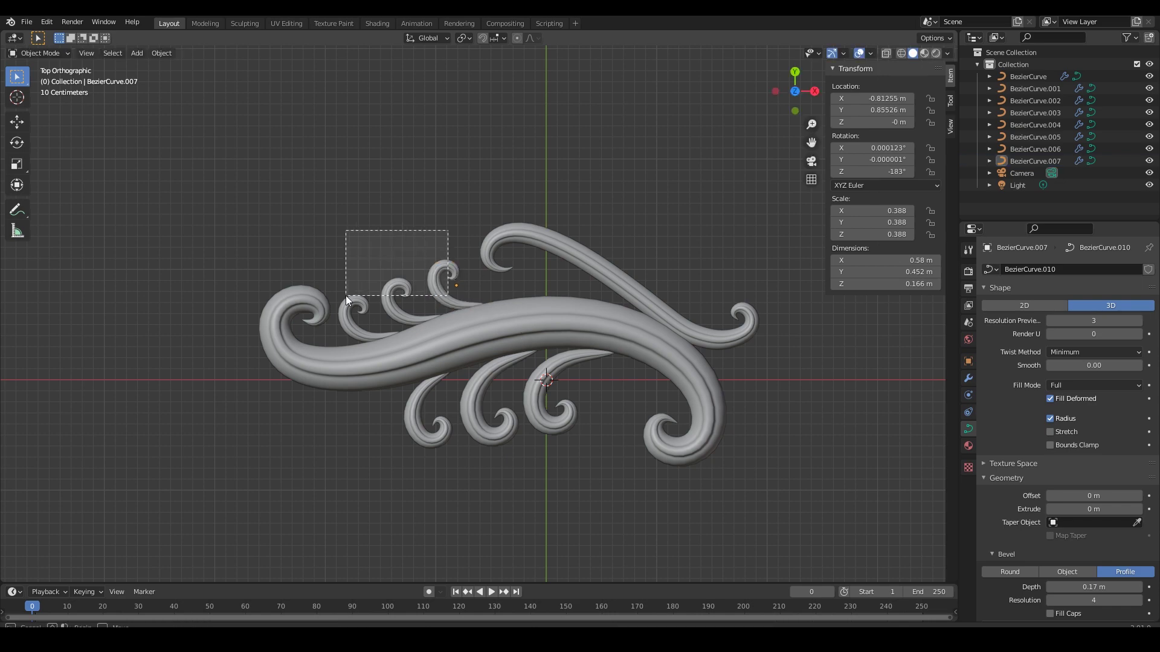
pyautogui.press('g')
pyautogui.click(360, 297)
pyautogui.click(471, 298)
pyautogui.press('r')
pyautogui.click(551, 316)
pyautogui.click(581, 366)
pyautogui.scroll(-2, 586, 370)
pyautogui.keyDown('shift'); pyautogui.moveTo(589, 371); pyautogui.dragTo(550, 339, button='middle'); pyautogui.keyUp('shift')
pyautogui.scroll(4, 549, 350)
pyautogui.hotkey('ctrl', 's')
pyautogui.press('KP_7')
# - Duplicate the rightmost small scroll onto the back of the upper scroll and rotate the copy to -220° about Z
pyautogui.click(390, 272)
pyautogui.hotkey('shift', 'd')
pyautogui.click(553, 184)
pyautogui.press('r')
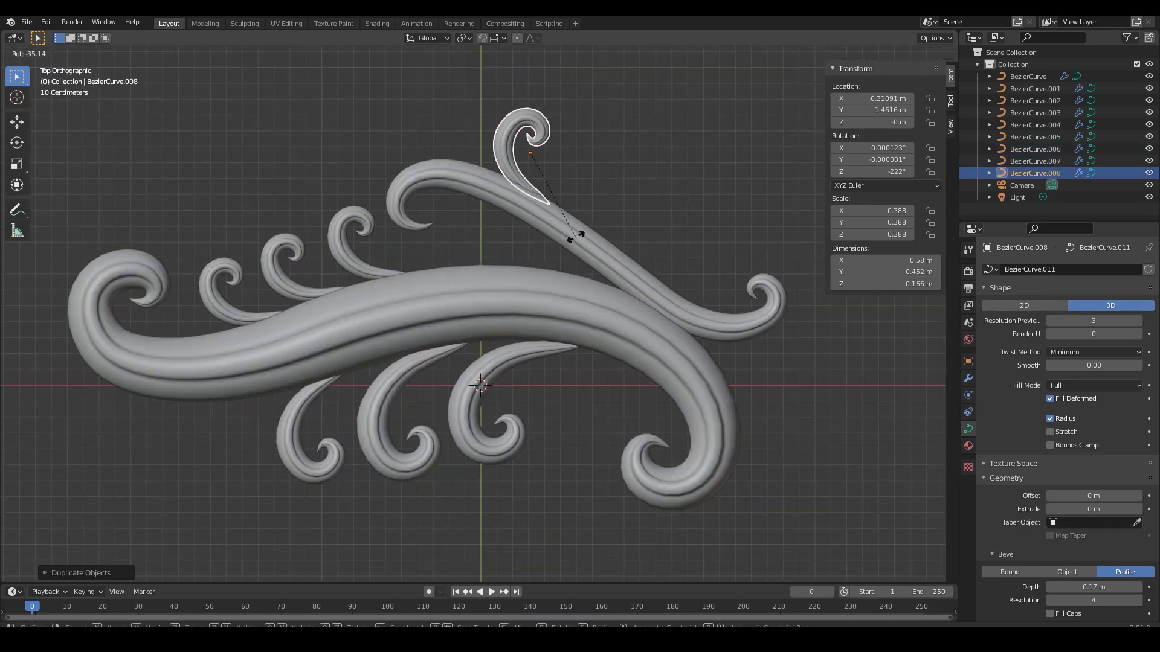
pyautogui.click(587, 248)
# - Duplicate the rotated scroll farther down the upper scroll's back and save the file
pyautogui.hotkey('shift', 'd')
pyautogui.click(642, 283)
pyautogui.scroll(4, 600, 349)
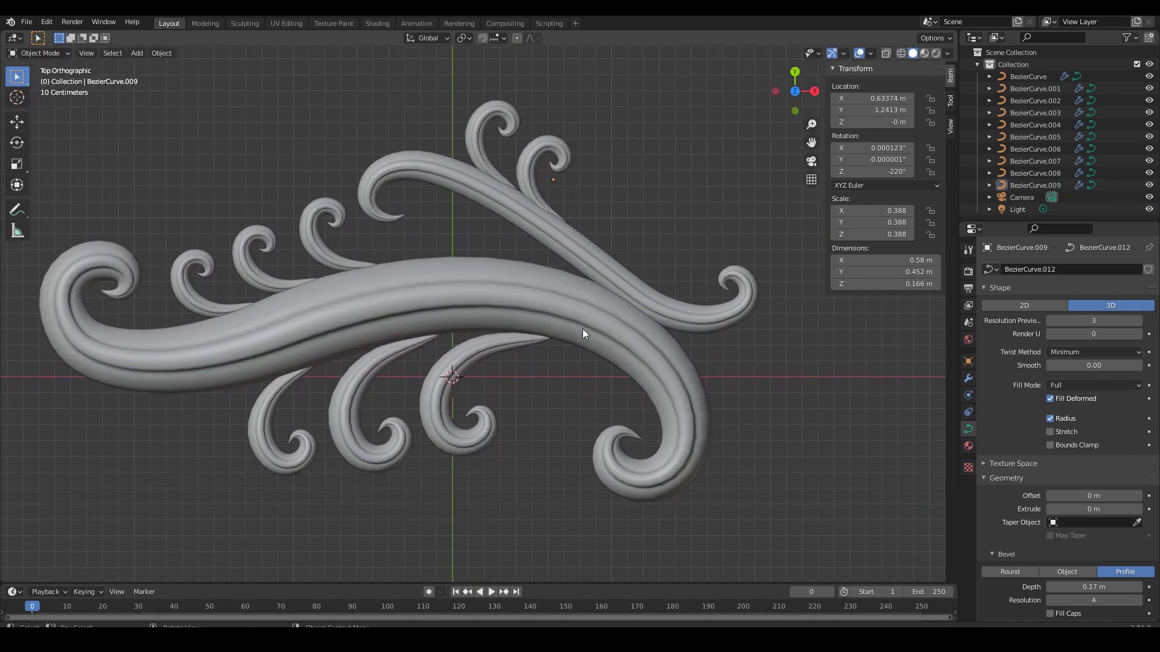
pyautogui.scroll(-7, 580, 331)
pyautogui.scroll(8, 580, 331)
pyautogui.hotkey('ctrl', 's')
# - Delete the curl's control points from the rightmost scroll below the large curve
pyautogui.keyDown('shift'); pyautogui.moveTo(467, 243); pyautogui.dragTo(488, 286, button='middle'); pyautogui.keyUp('shift')
pyautogui.click(577, 277)
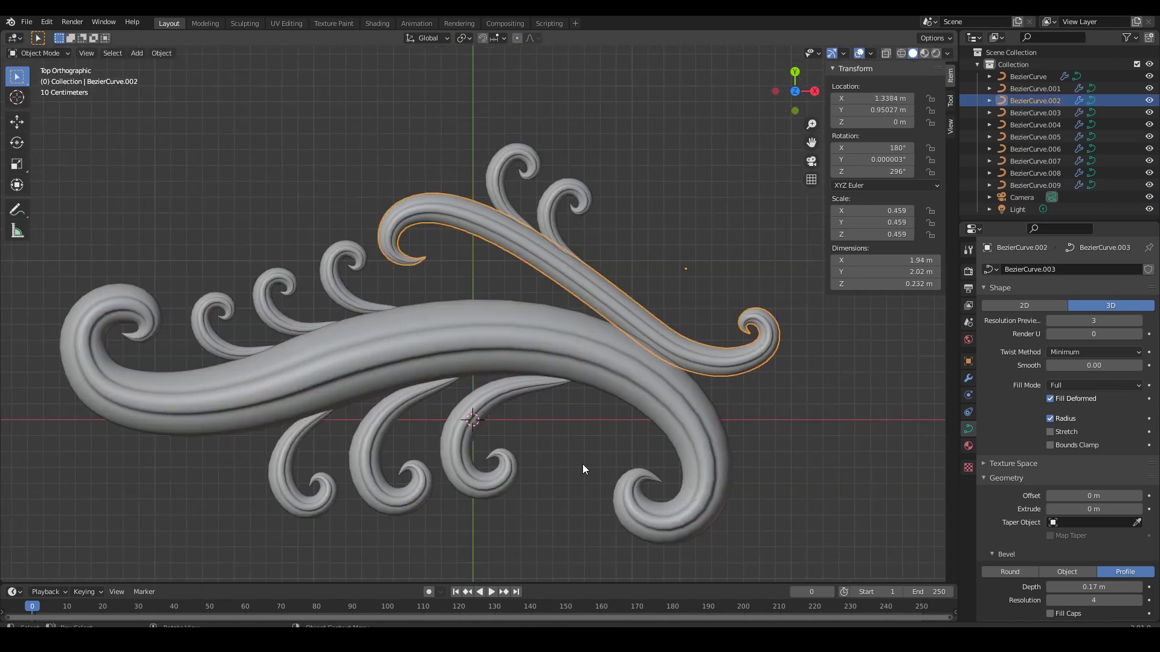
pyautogui.click(582, 464)
pyautogui.click(461, 471)
pyautogui.press('Tab')
pyautogui.click(511, 481)
pyautogui.rightClick(510, 483)
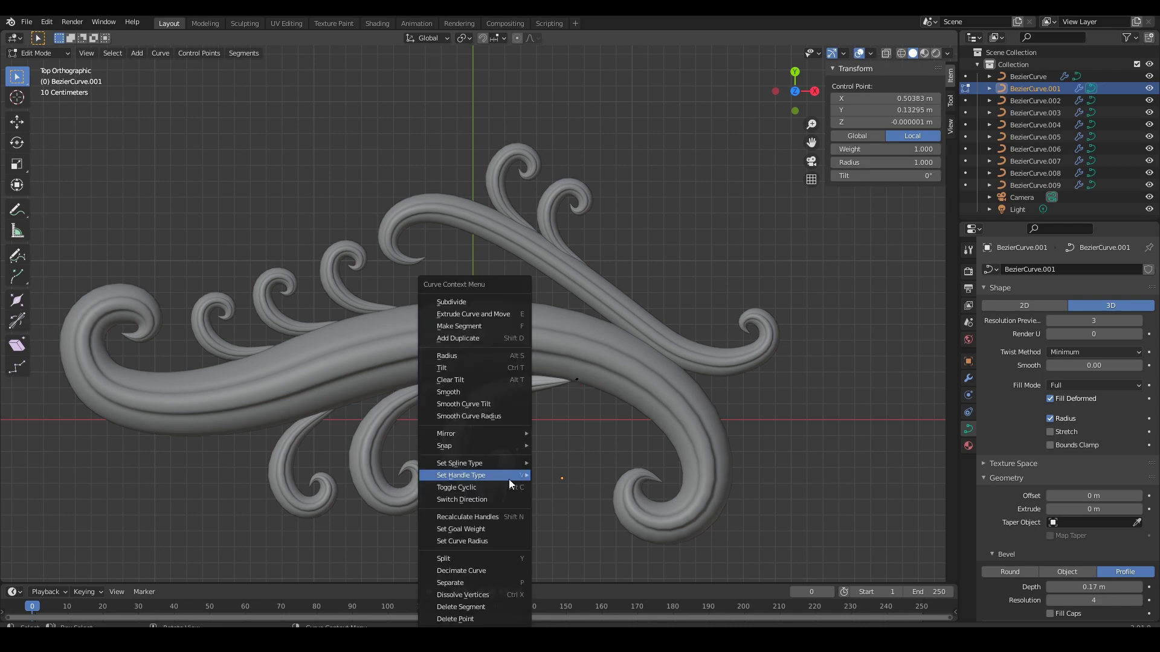
pyautogui.press('x')
pyautogui.click(578, 554)
# - Pull the shortened scroll's free end point down and outward to shape it into a pointed crescent
pyautogui.click(503, 483)
pyautogui.press('g')
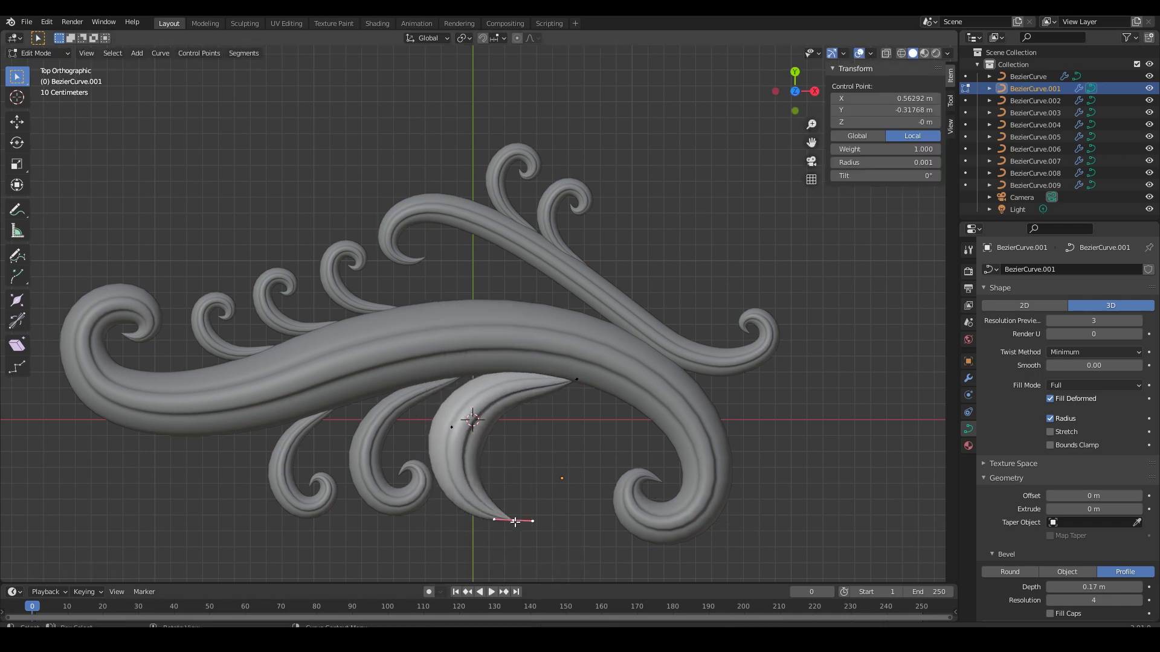
pyautogui.click(531, 510)
pyautogui.press('Tab')
# - Duplicate the crescent and place the copy between it and the large curve's right curl
pyautogui.scroll(-3, 615, 488)
pyautogui.scroll(2, 617, 488)
pyautogui.click(595, 463)
pyautogui.hotkey('shift', 'd')
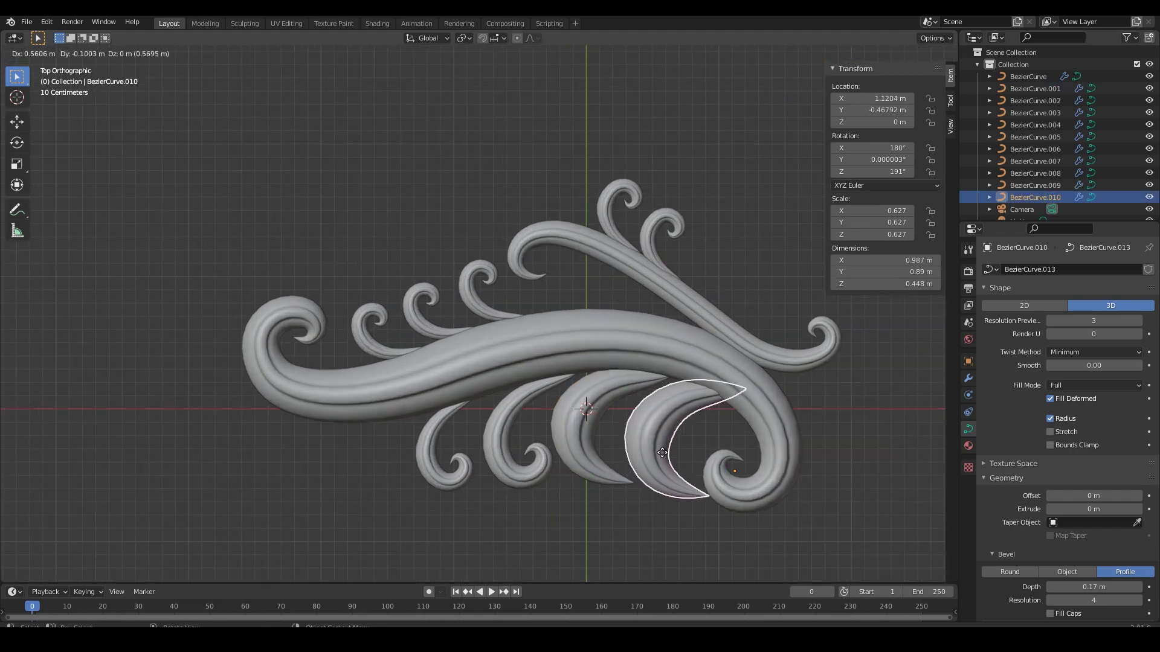
pyautogui.click(656, 488)
pyautogui.click(663, 540)
# - Rotate the original crescent and move its upper tip control point to tuck it under the large curve
pyautogui.click(595, 462)
pyautogui.press('r')
pyautogui.click(610, 526)
pyautogui.press('Tab')
pyautogui.click(690, 411)
pyautogui.press('g')
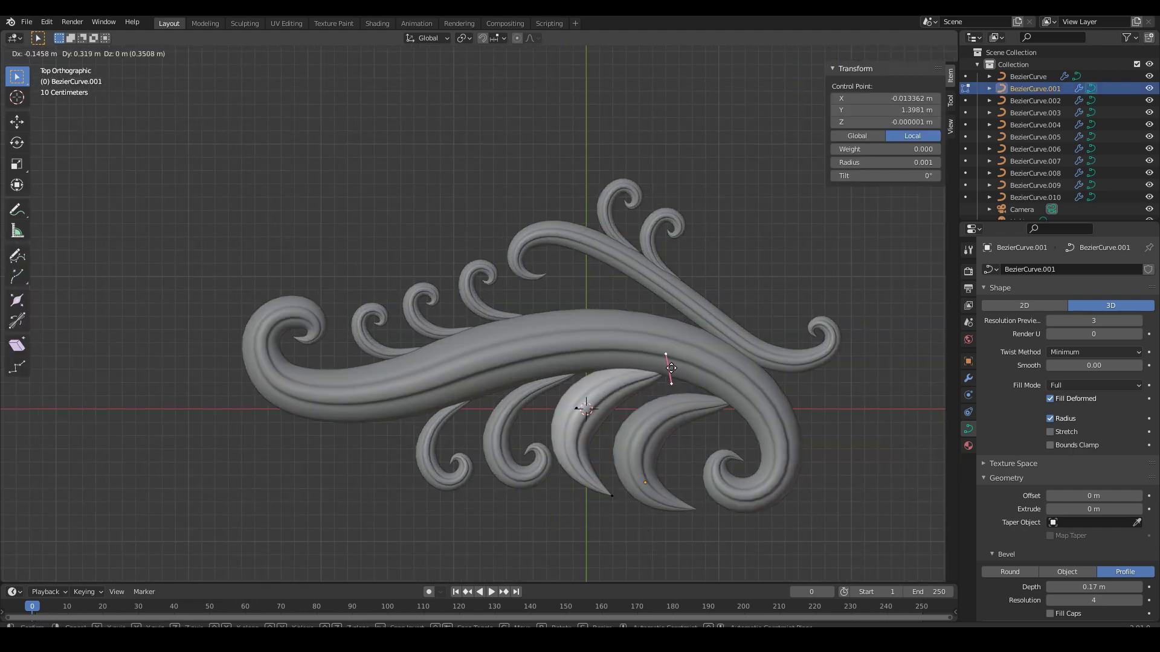
pyautogui.click(642, 406)
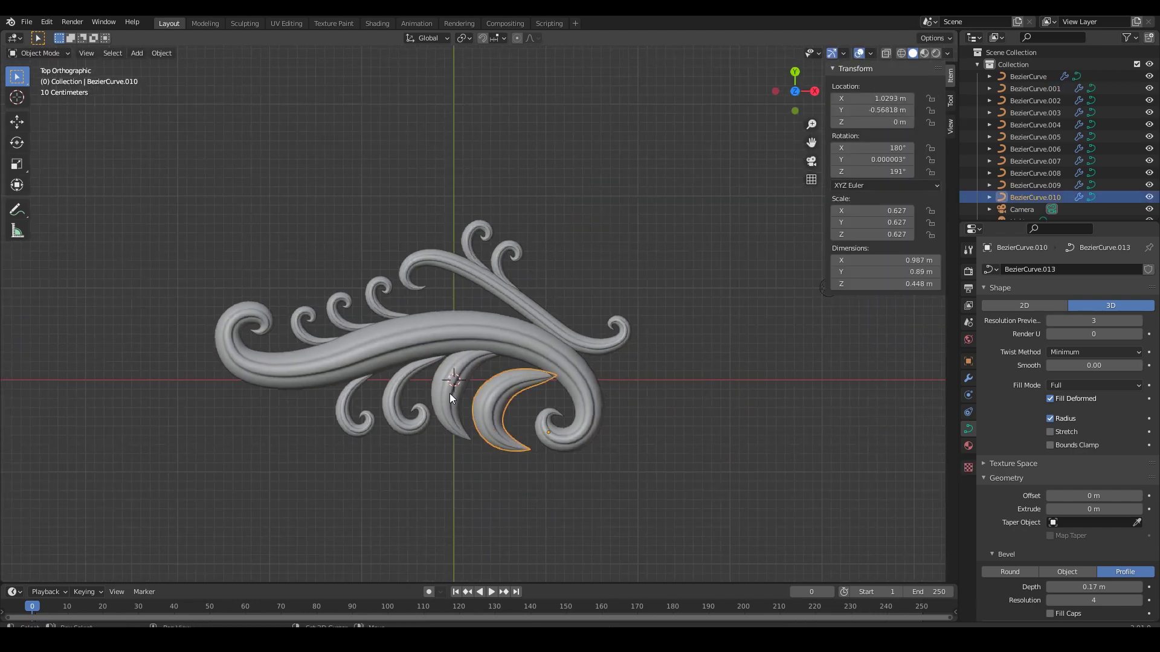
pyautogui.press('Tab')
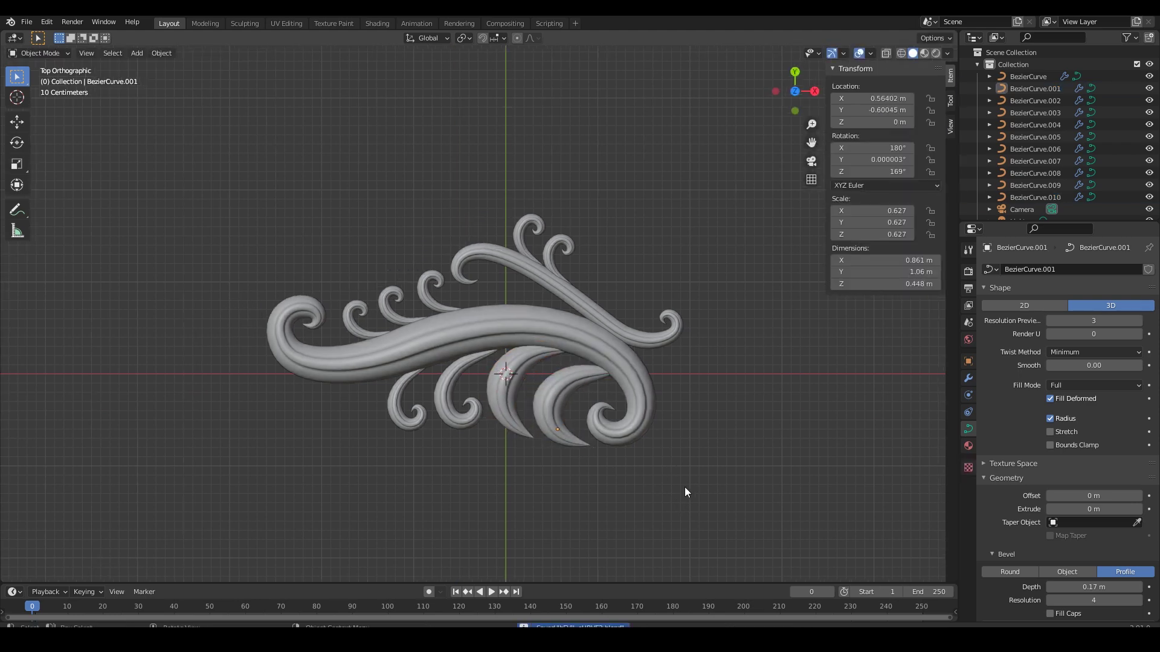
# - Move the copied crescent left against the original crescent beneath the large curve
pyautogui.moveTo(685, 488); pyautogui.dragTo(611, 415, button='middle')
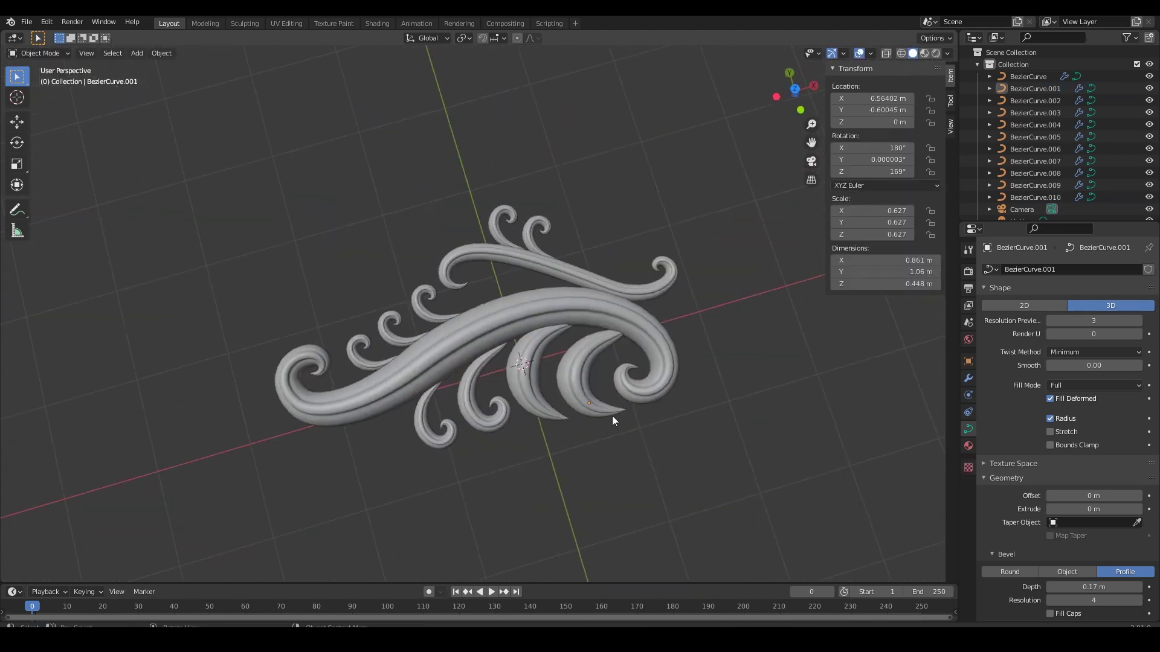
pyautogui.click(569, 370)
pyautogui.press('KP_7')
pyautogui.scroll(4, 564, 370)
pyautogui.press('g')
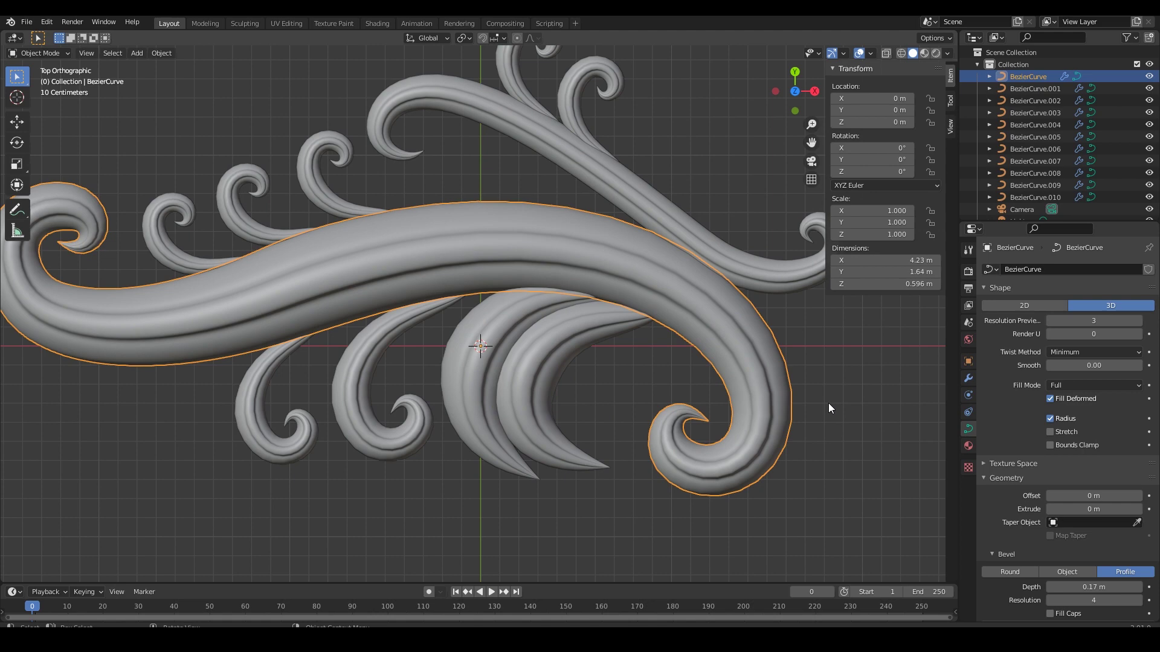
pyautogui.scroll(-3, 595, 458)
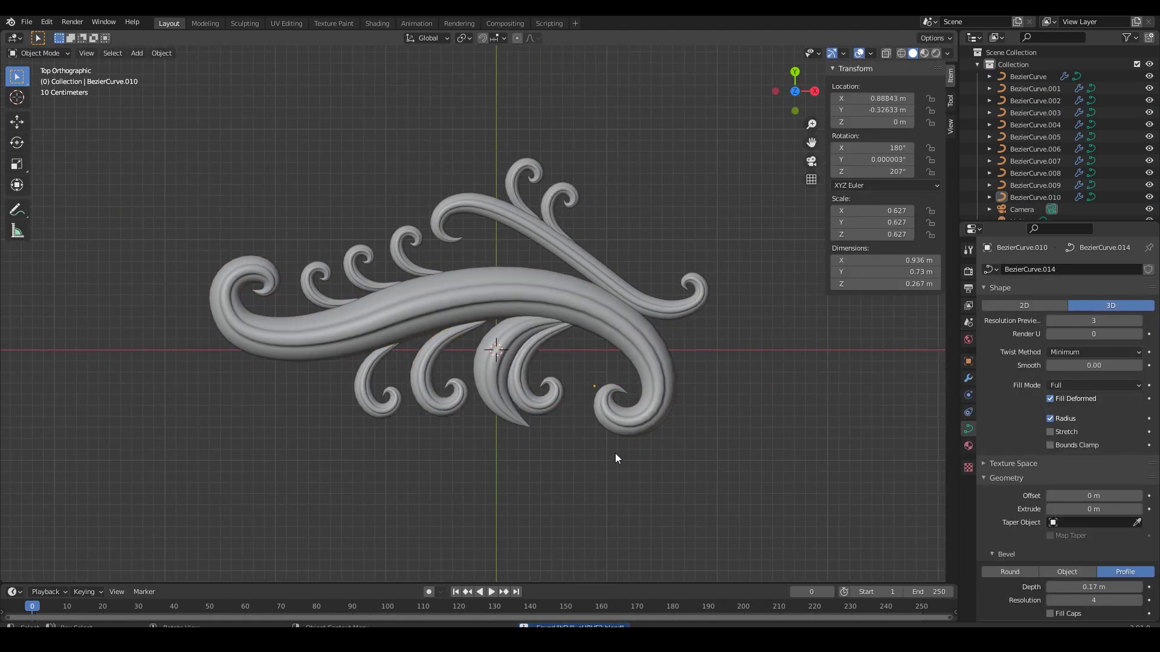
pyautogui.press('Home')
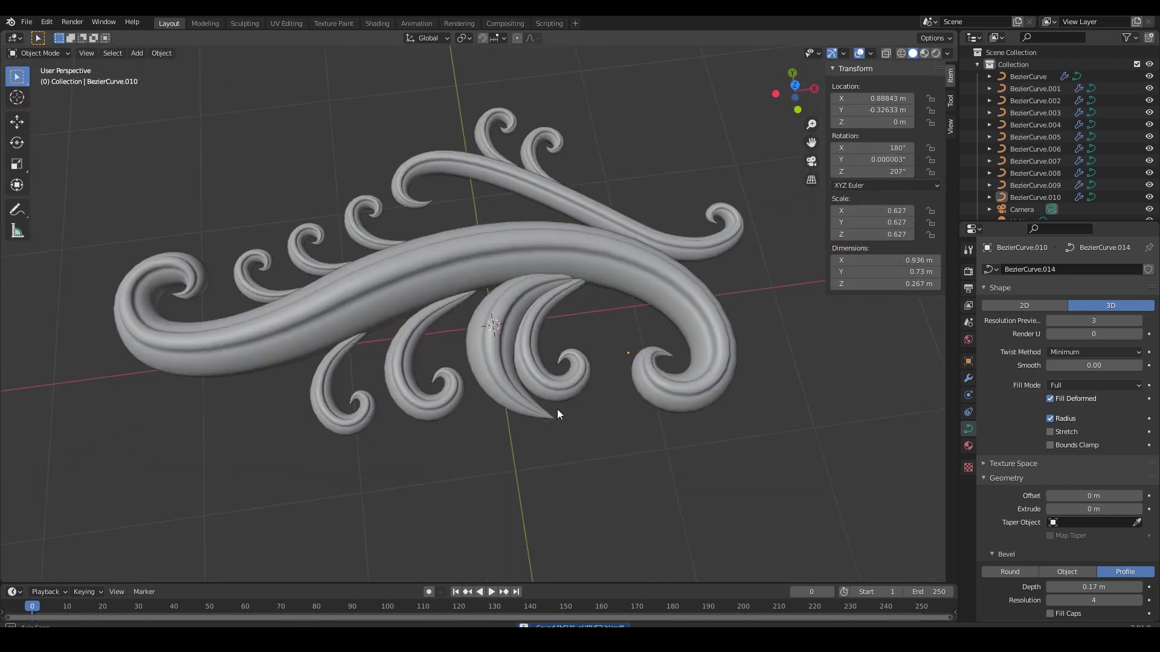
pyautogui.click(507, 393)
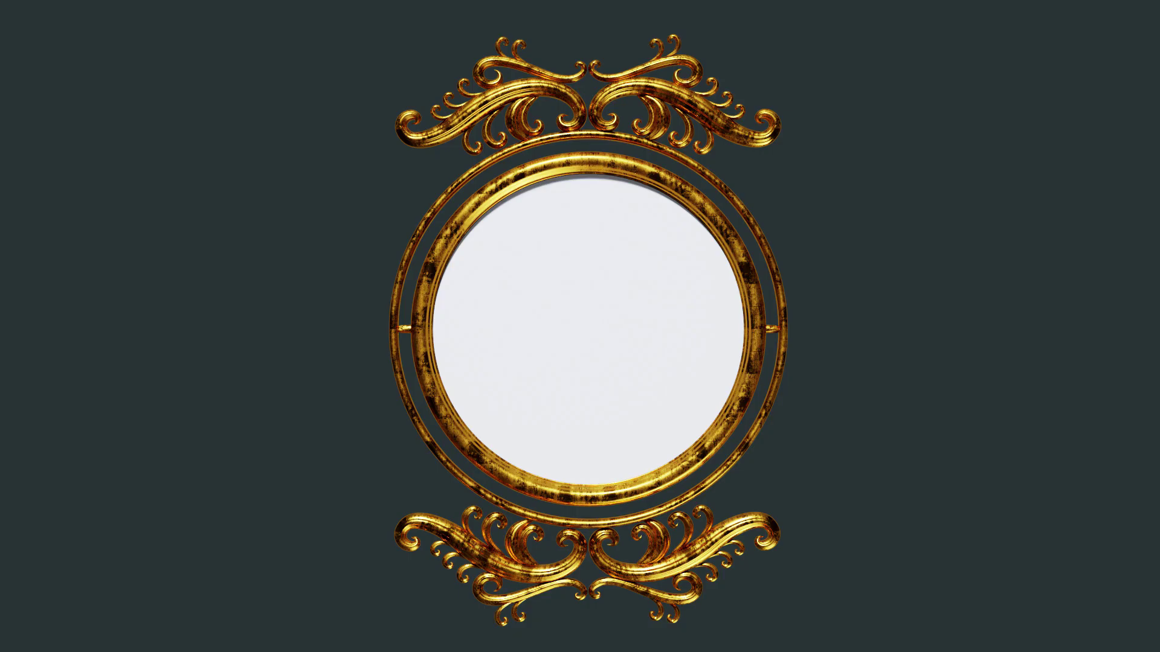